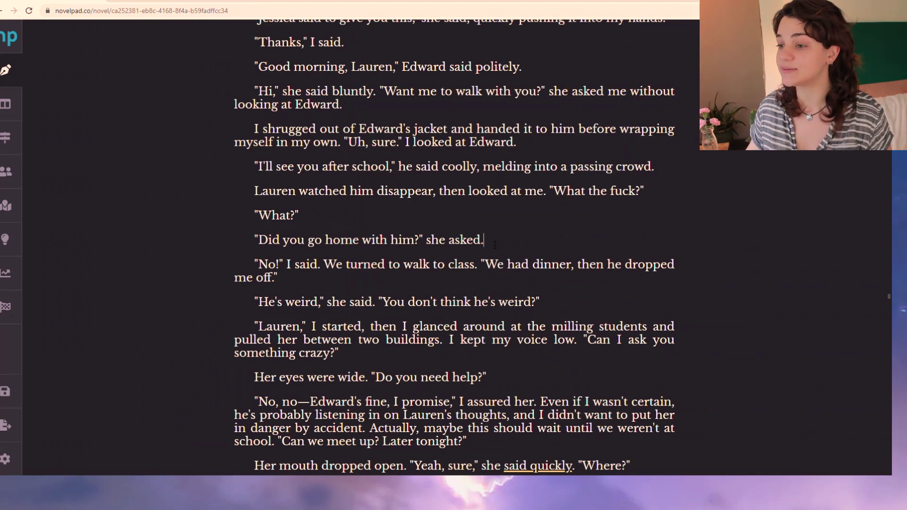
# Place the caret in the earlier passages after 'jacket', 'politely' and 'asked'
pyautogui.scroll(3, 491, 245)
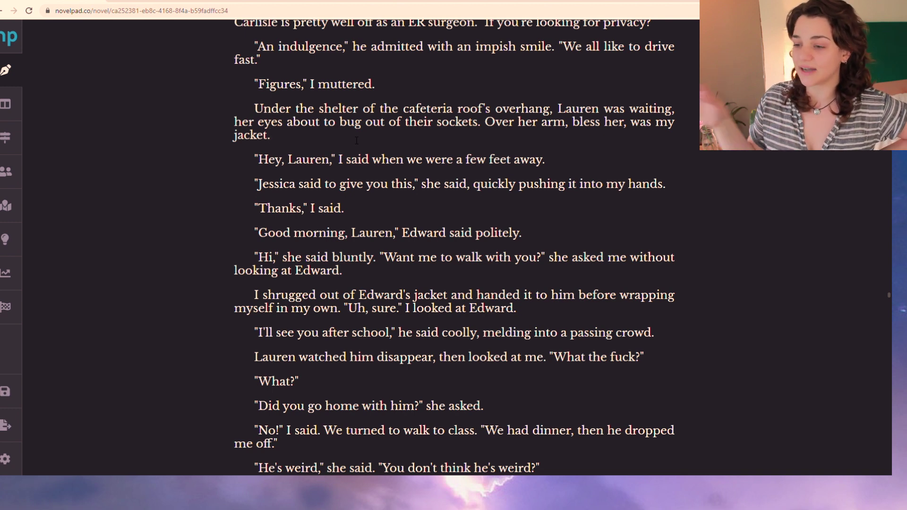
pyautogui.click(357, 140)
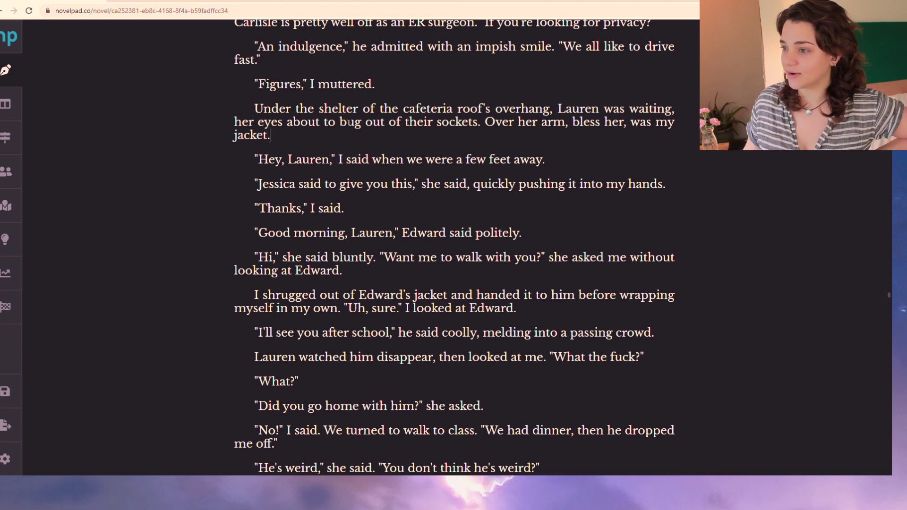
pyautogui.scroll(-1, 311, 126)
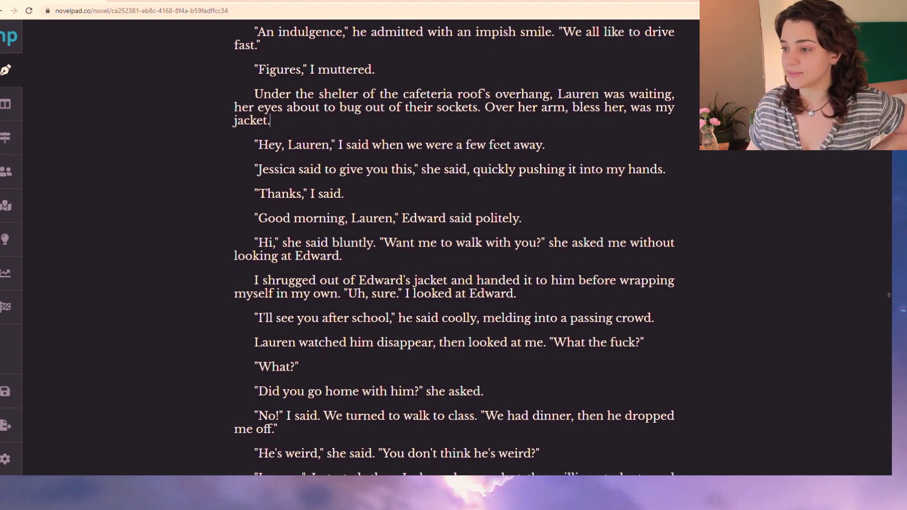
pyautogui.scroll(-2, 725, 165)
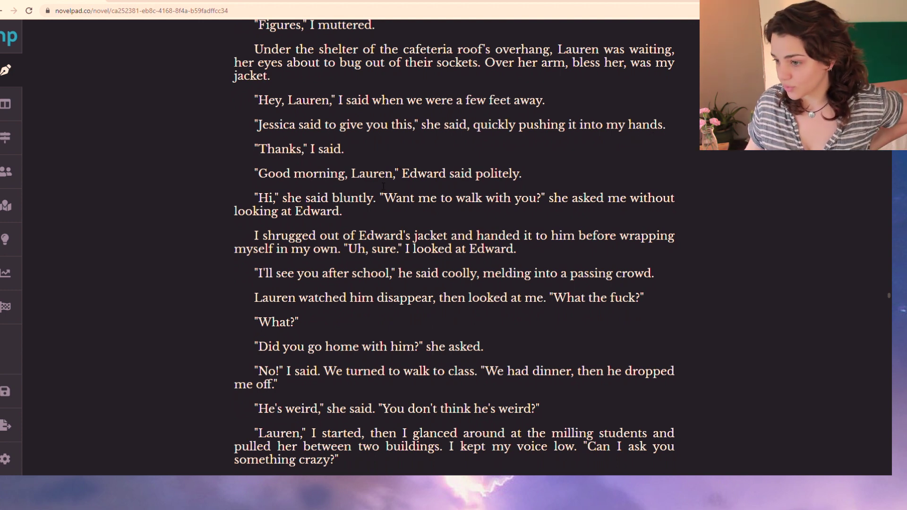
pyautogui.middleClick(559, 169)
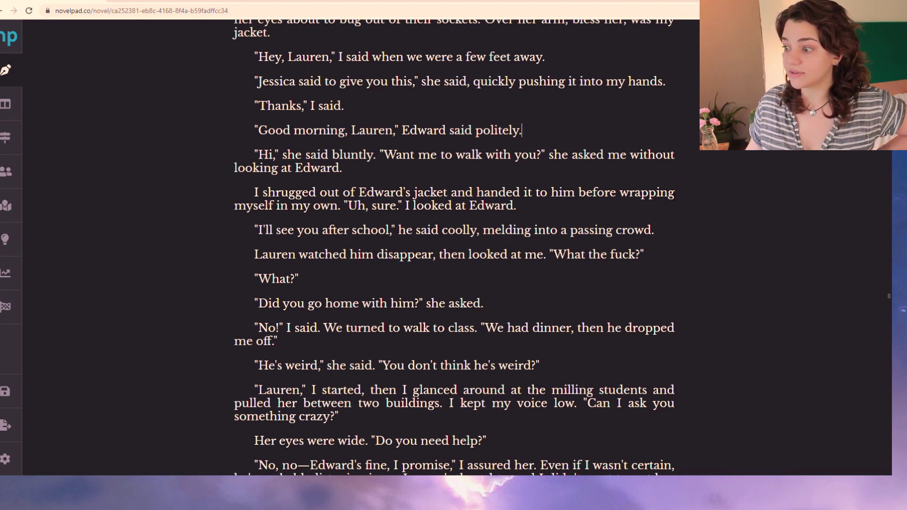
pyautogui.click(512, 303)
# Scroll to the Chapter 11 movie-day lab scene ending with Edward calling it an interesting film
pyautogui.scroll(-1, 515, 338)
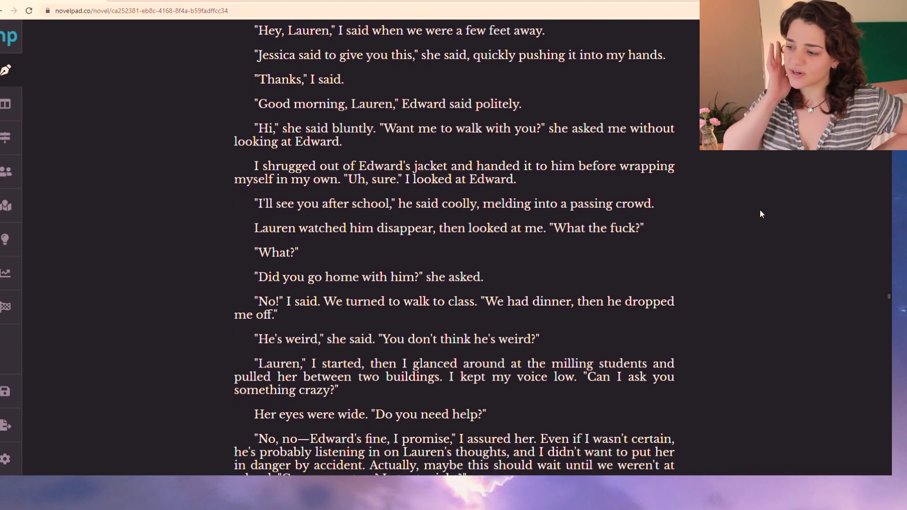
pyautogui.middleClick(753, 236)
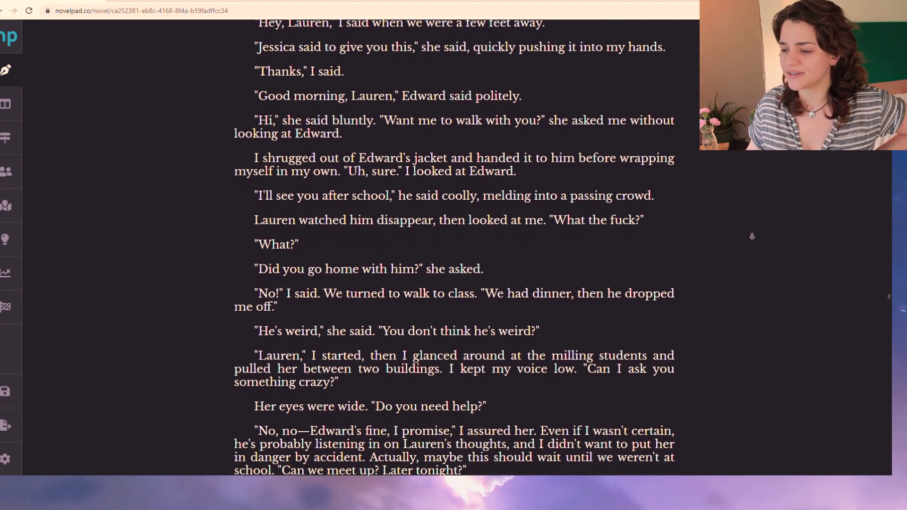
pyautogui.middleClick(741, 228)
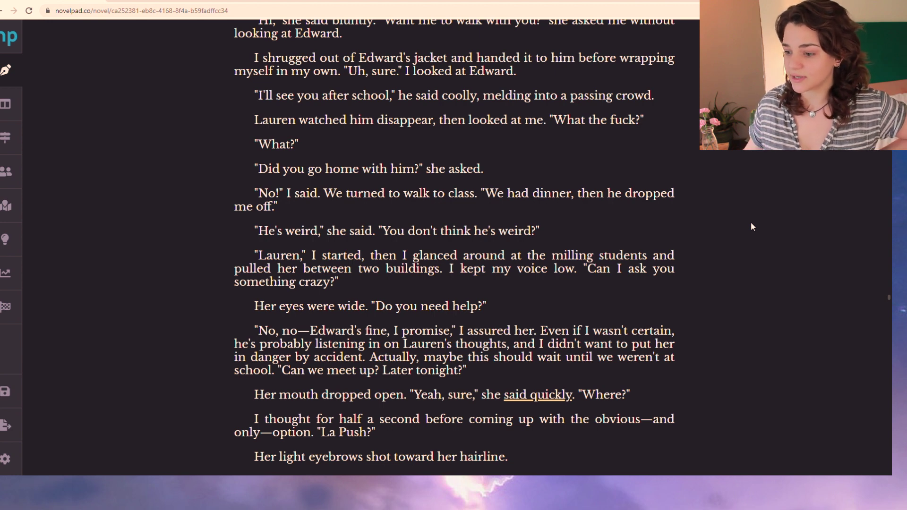
pyautogui.middleClick(754, 227)
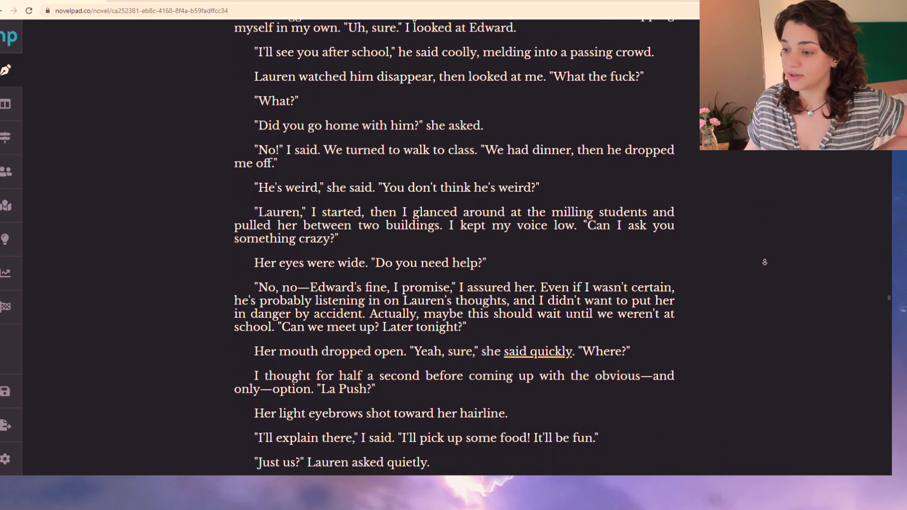
pyautogui.middleClick(753, 261)
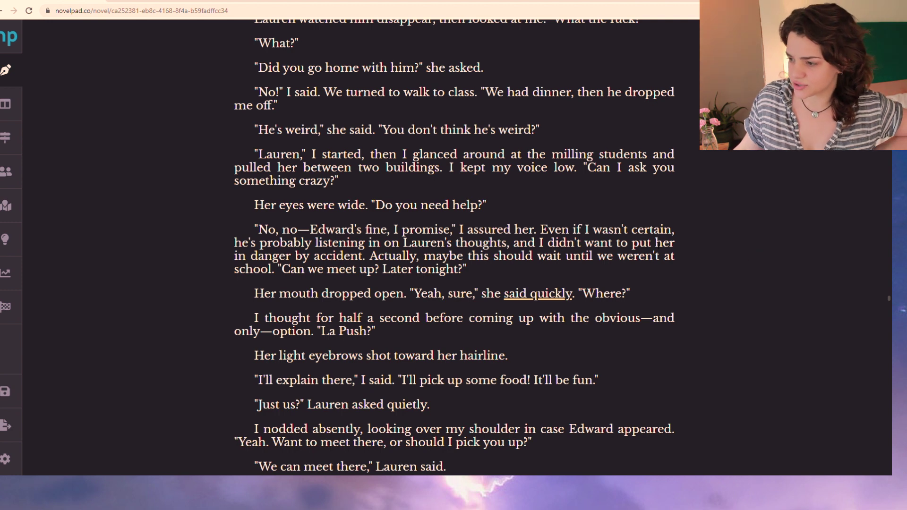
pyautogui.scroll(-1, 625, 299)
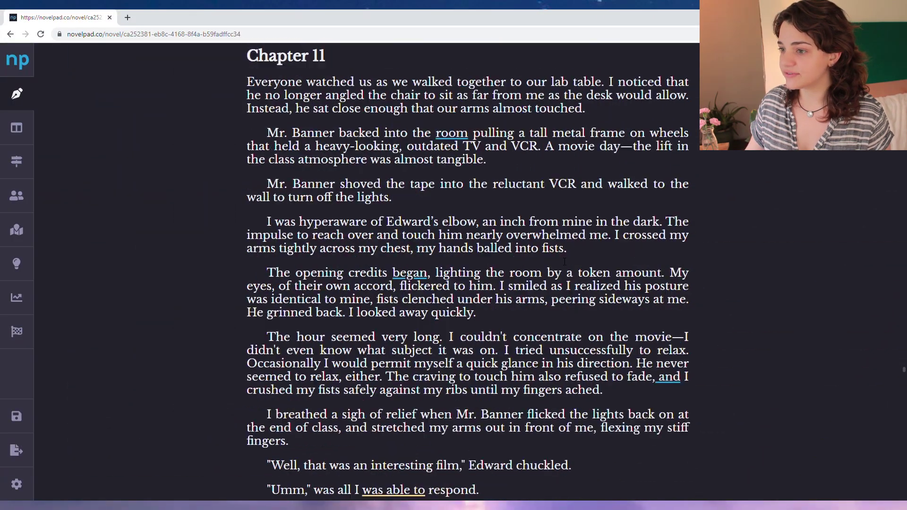
# Scroll down to where Edward drives away and select 'I smiled as I walked to the house.'
pyautogui.scroll(-7, 630, 260)
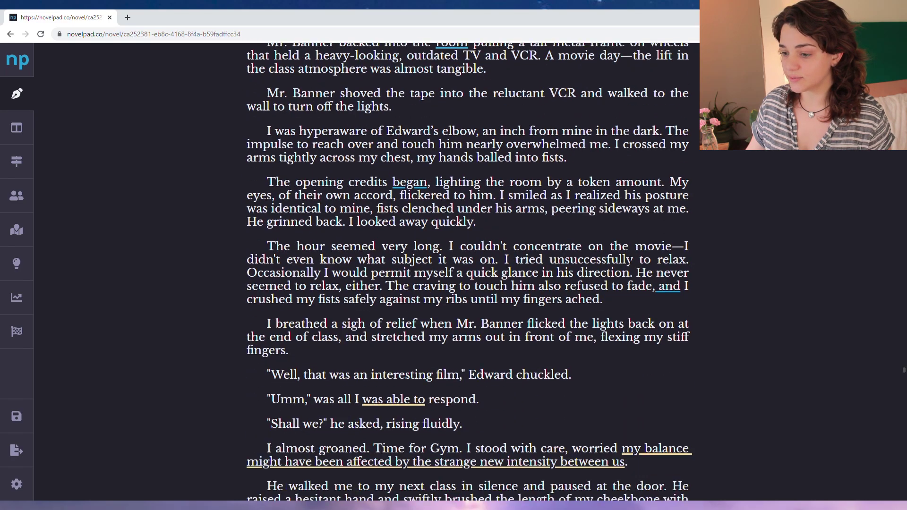
pyautogui.scroll(-7, 631, 259)
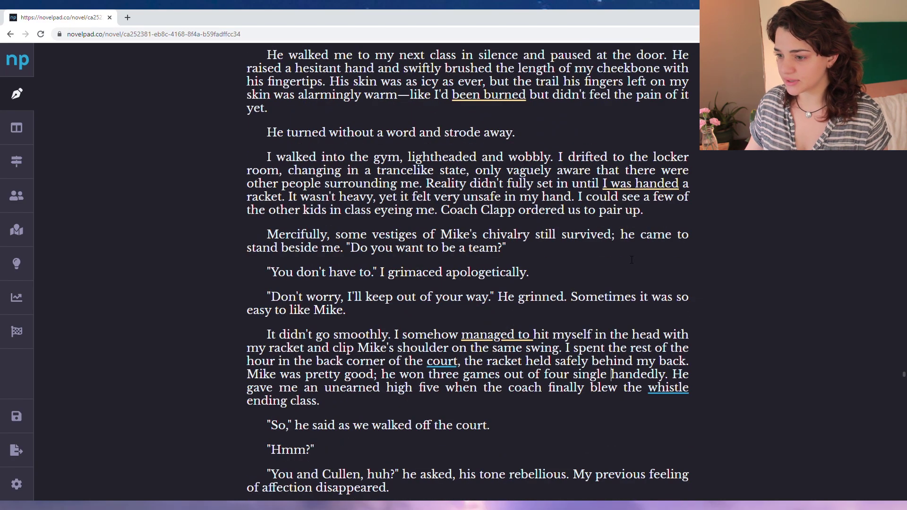
pyautogui.scroll(-12, 632, 260)
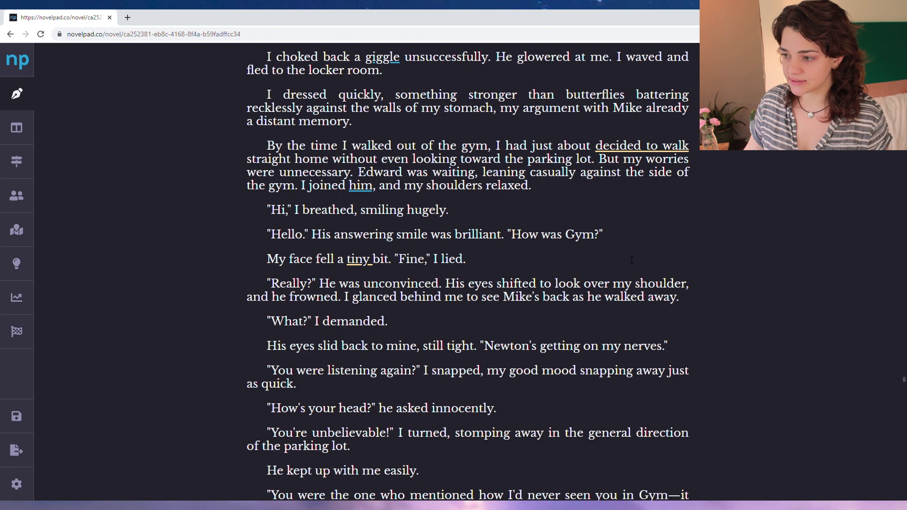
pyautogui.scroll(-2, 632, 260)
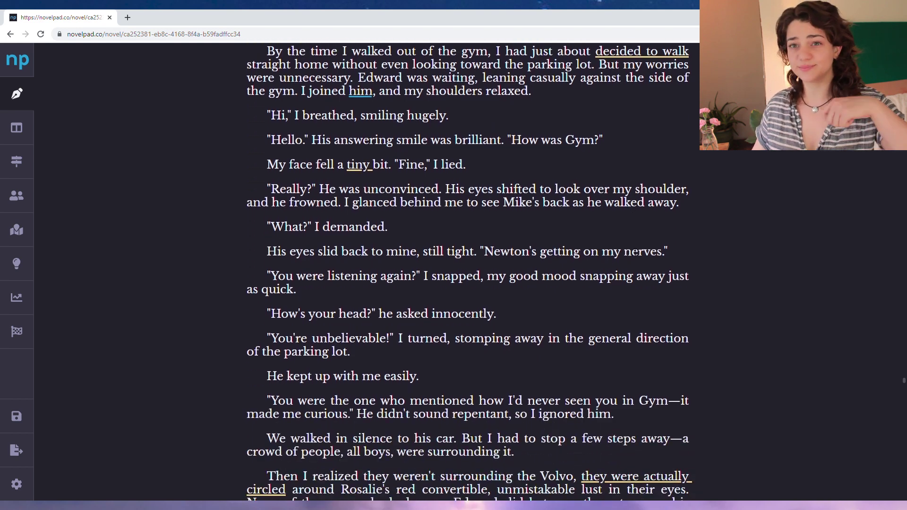
pyautogui.scroll(-2, 632, 264)
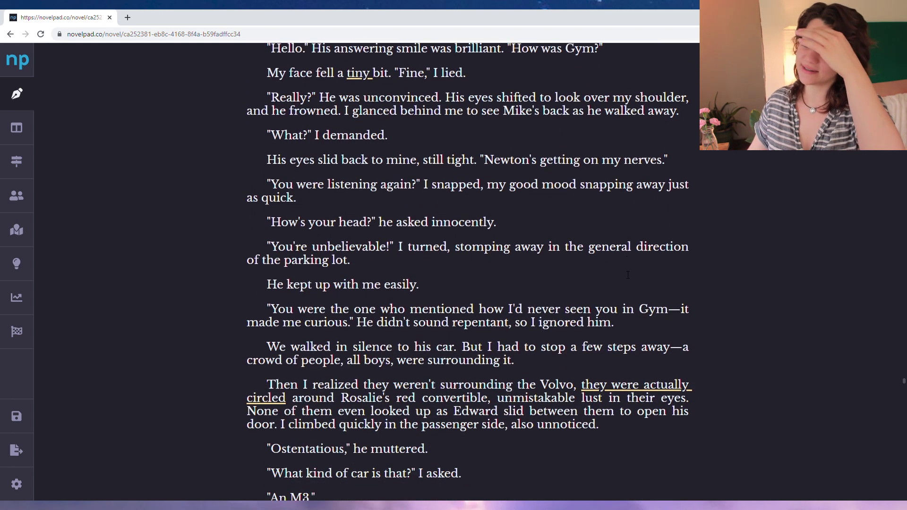
pyautogui.scroll(-15, 390, 261)
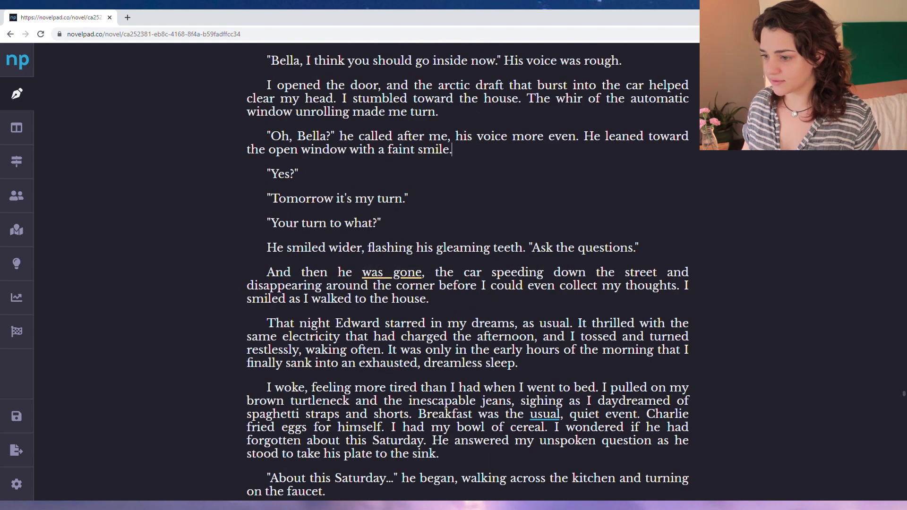
pyautogui.scroll(-1, 464, 251)
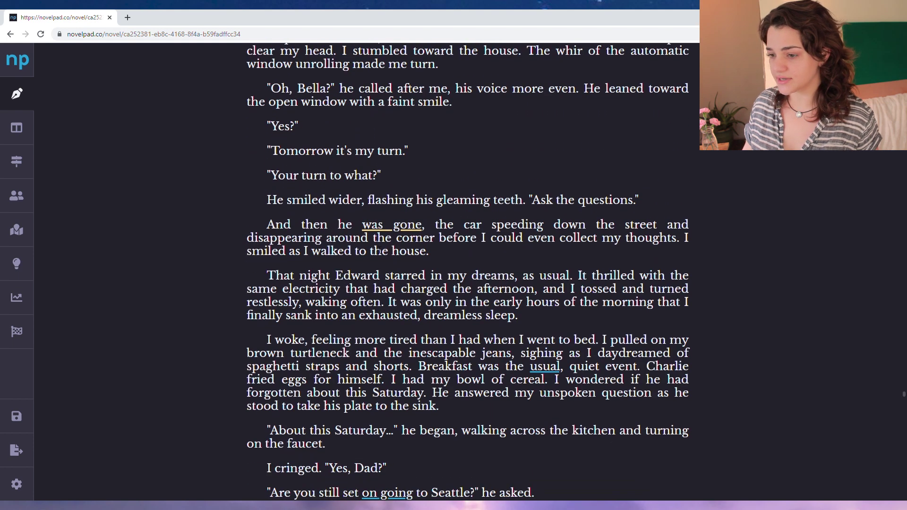
pyautogui.click(492, 225)
pyautogui.scroll(-1, 499, 255)
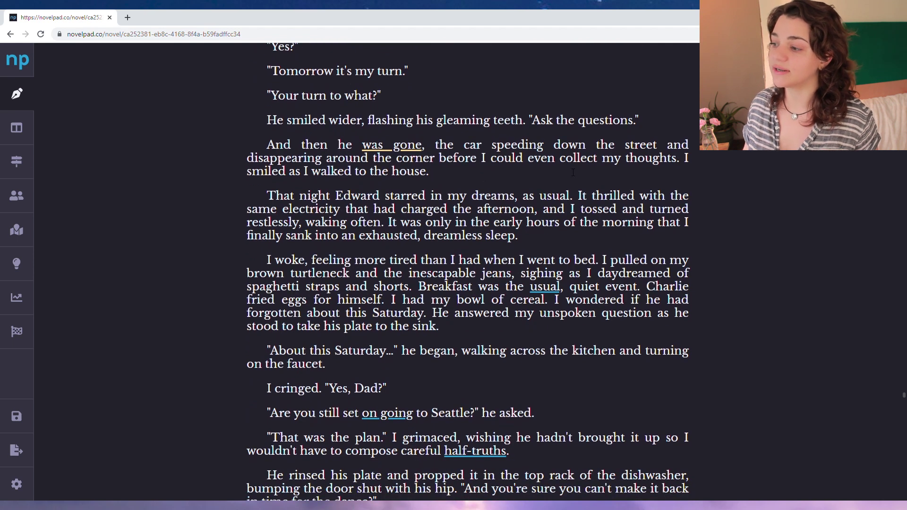
pyautogui.scroll(-1, 554, 208)
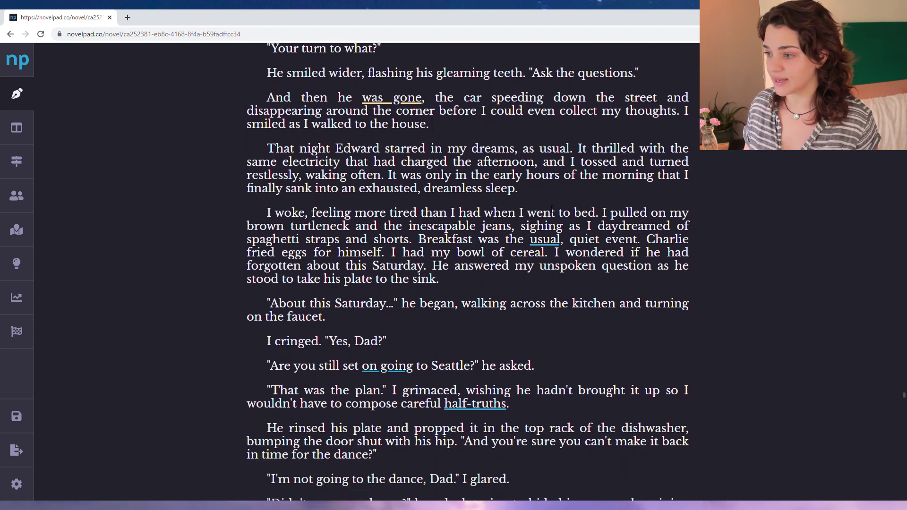
pyautogui.moveTo(539, 125); pyautogui.dragTo(686, 117)
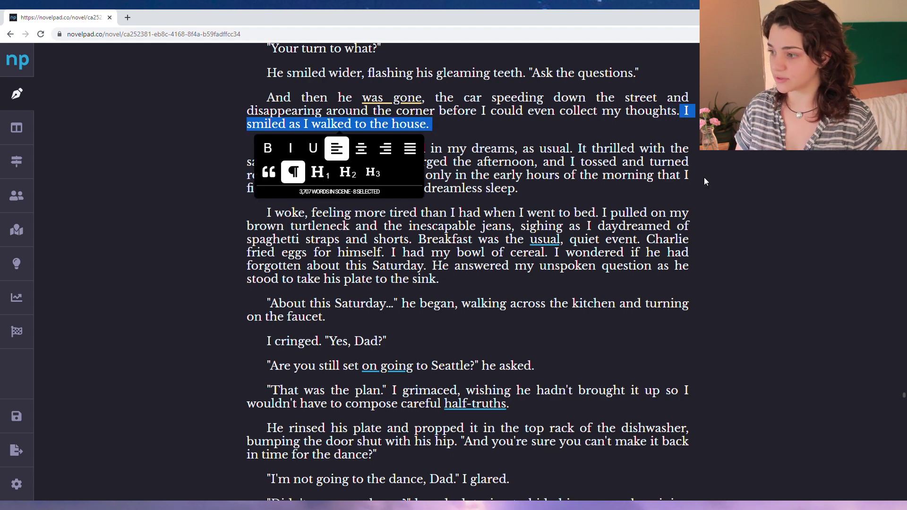
# Delete the walking-to-the-house sentence and insert an em-dash scene break on a new line
pyautogui.press('BackSpace')
pyautogui.press('Return')
pyautogui.press('Return')
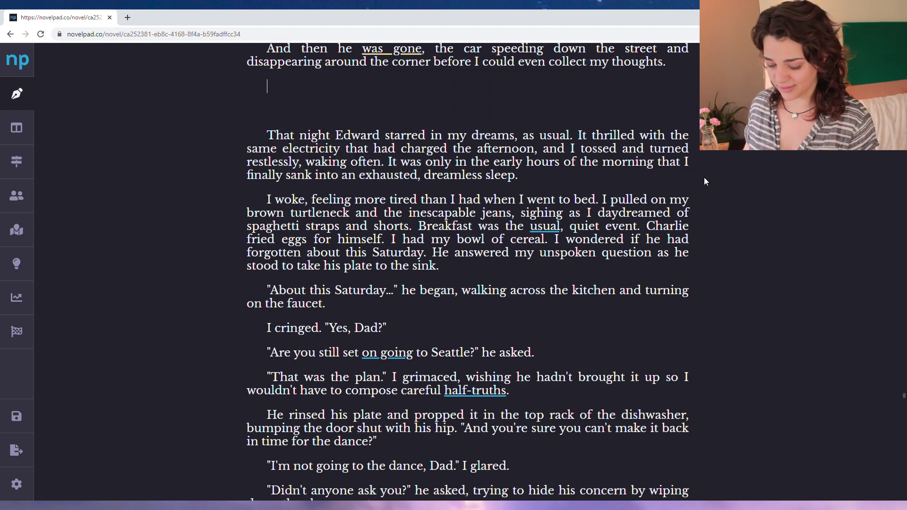
pyautogui.write('—')
pyautogui.scroll(3, 519, 258)
# Add several blank lines below the dash scene break for the new scene
pyautogui.click(519, 258)
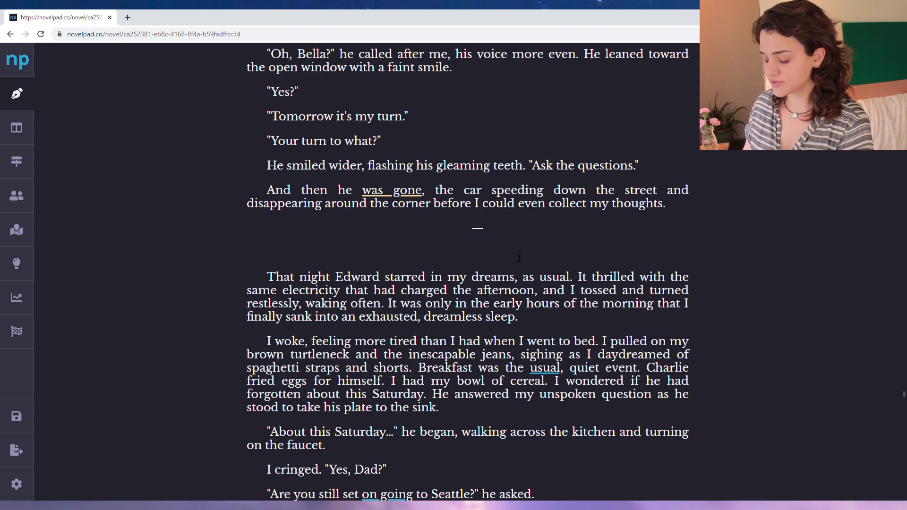
pyautogui.press('Return')
pyautogui.press('Return')
pyautogui.press('Up')
pyautogui.press('Up')
pyautogui.scroll(1, 353, 213)
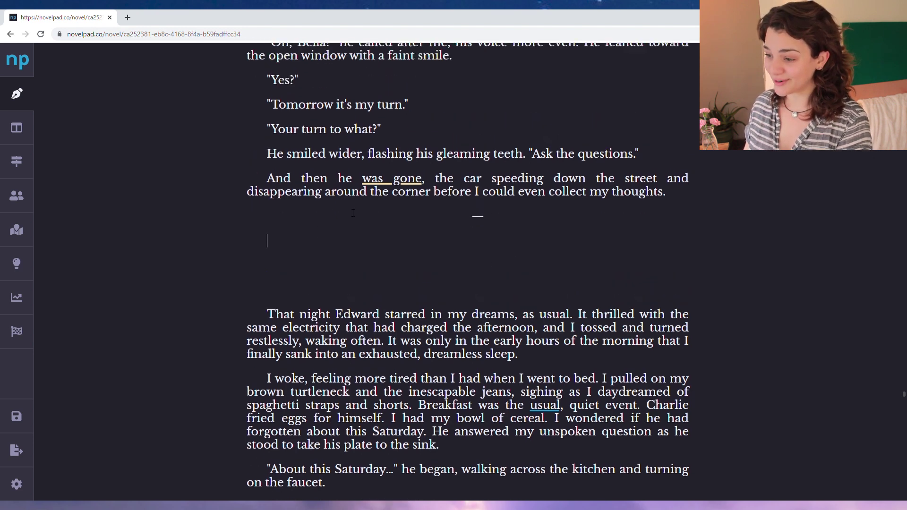
pyautogui.scroll(-1, 352, 213)
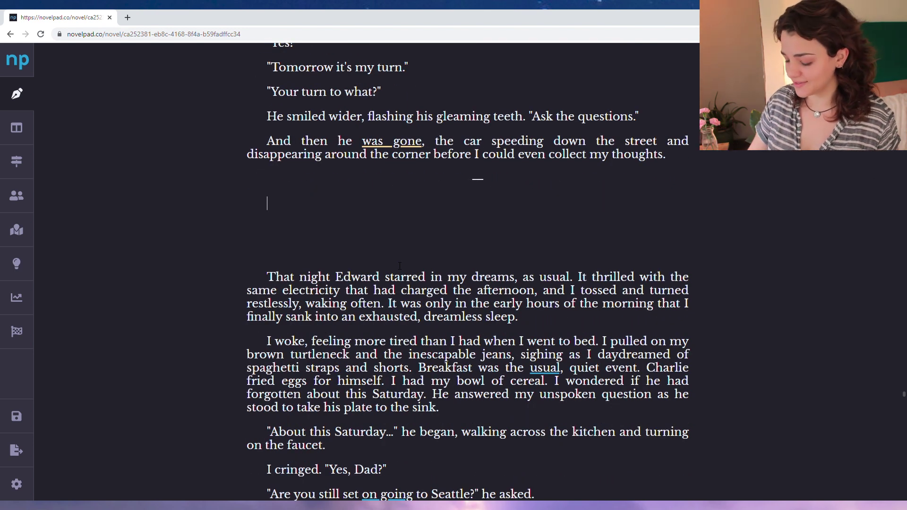
pyautogui.press('Return')
pyautogui.press('Return')
pyautogui.press('Return')
pyautogui.press('Up')
pyautogui.press('Up')
pyautogui.press('Up')
pyautogui.scroll(1, 490, 293)
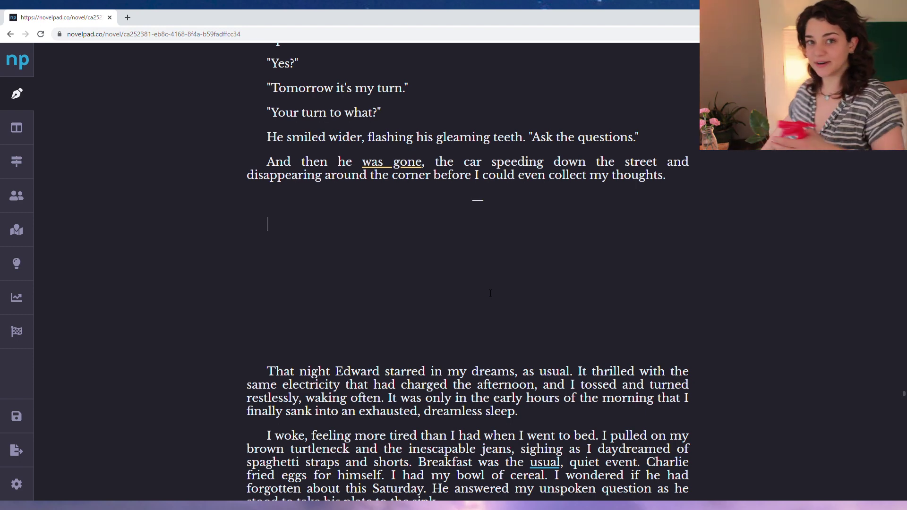
pyautogui.press('Return')
pyautogui.press('Return')
pyautogui.press('Return')
pyautogui.press('Return')
pyautogui.scroll(3, 485, 255)
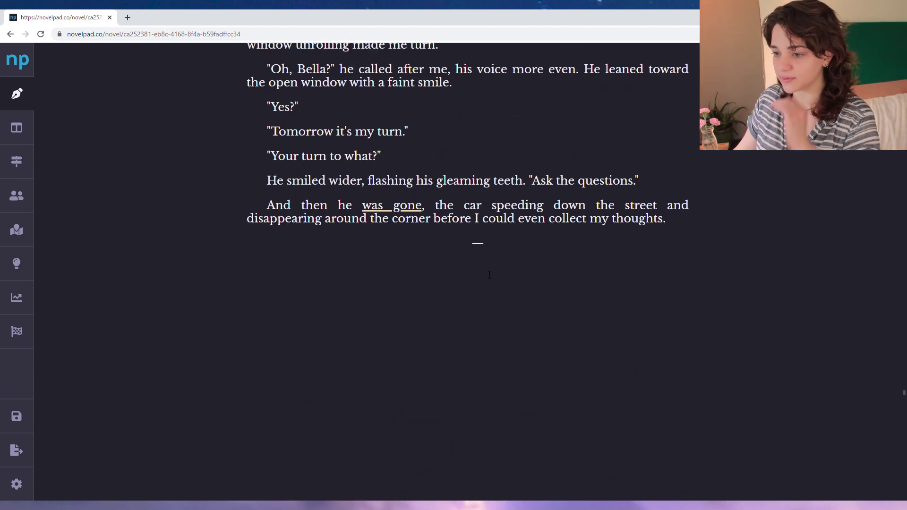
pyautogui.scroll(-1, 761, 256)
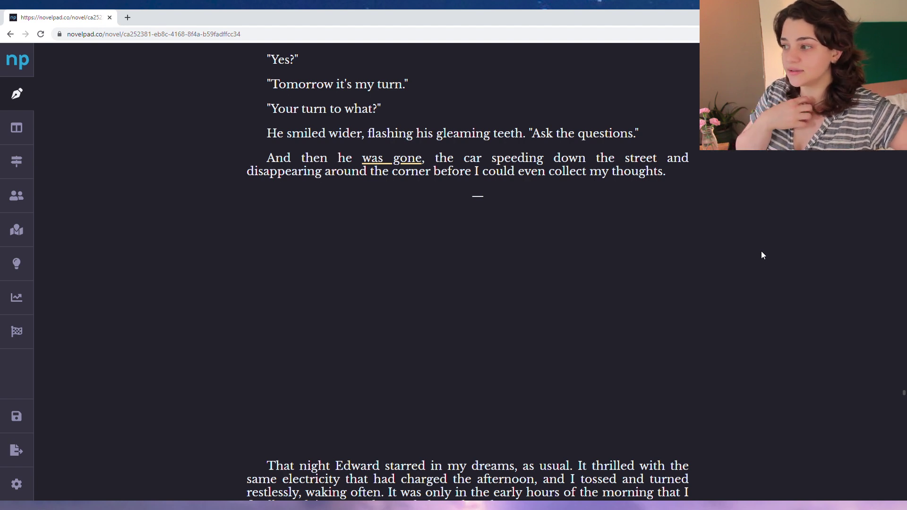
# Write Bella dumping her backpack inside and finding nothing in the fridge or cabinets worth bringing
pyautogui.press('BackSpace')
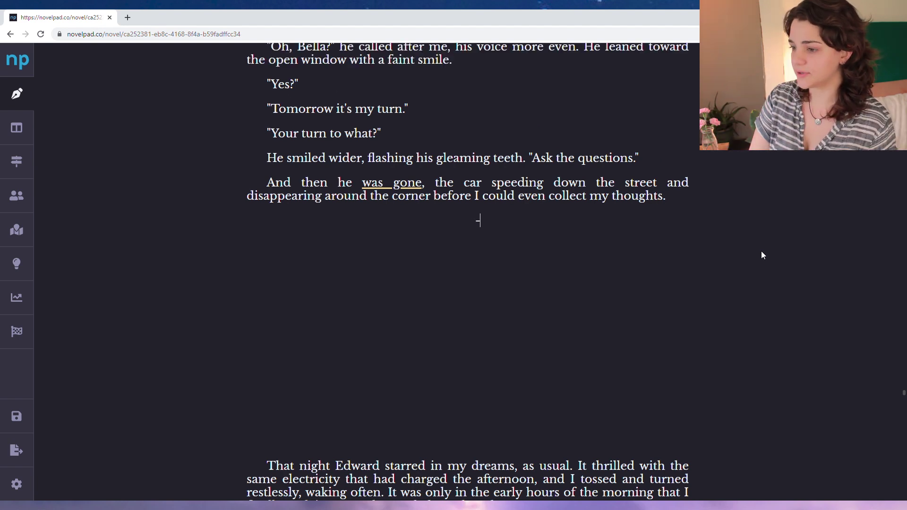
pyautogui.press('BackSpace')
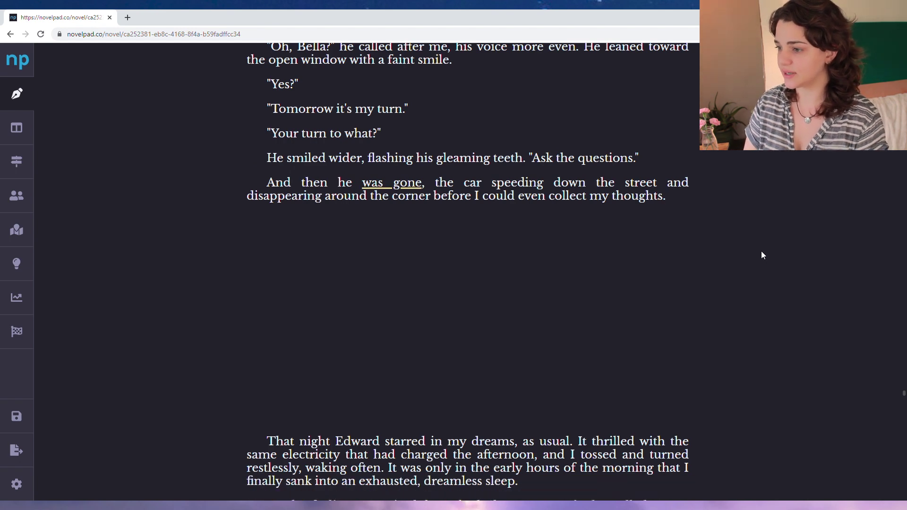
pyautogui.write('But I ')
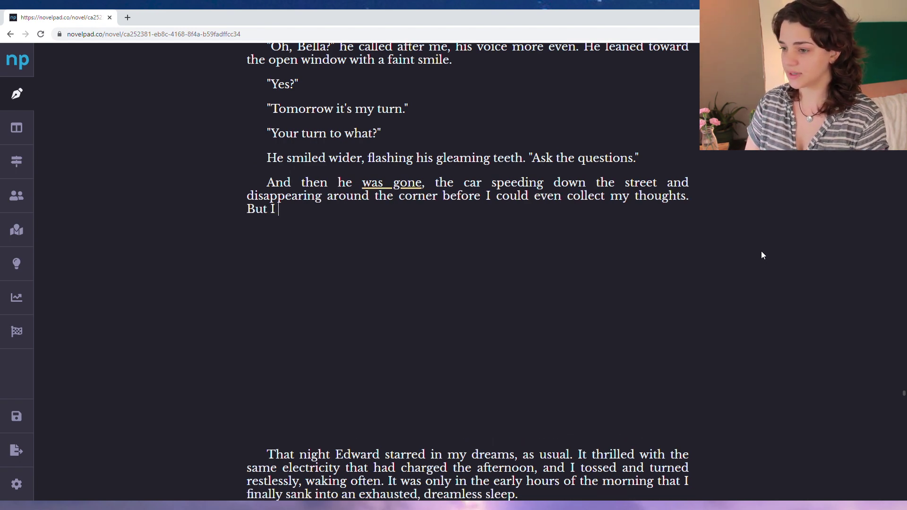
pyautogui.write('shook my')
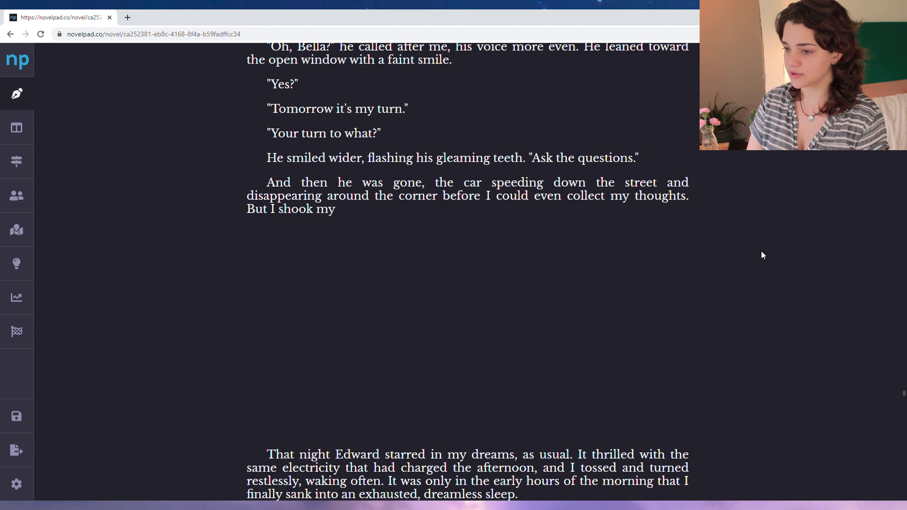
pyautogui.write(' head and hurri')
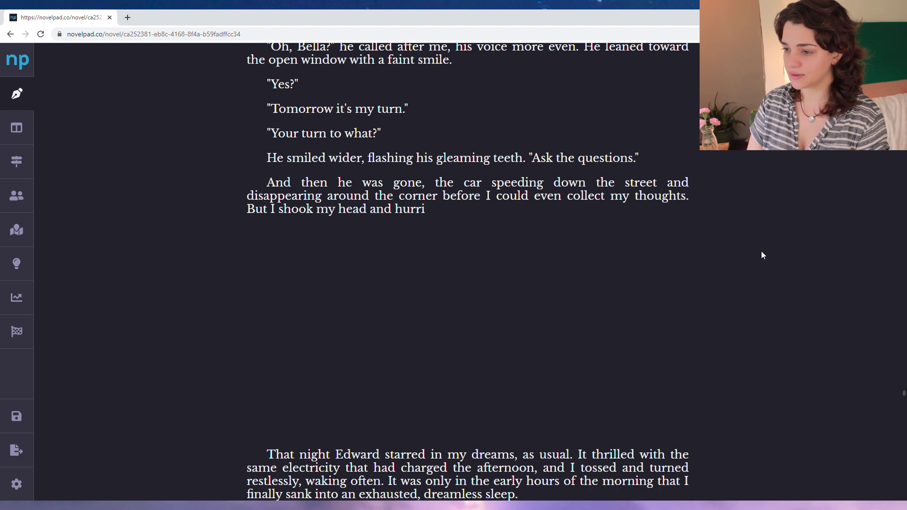
pyautogui.write('ed inside to dump my')
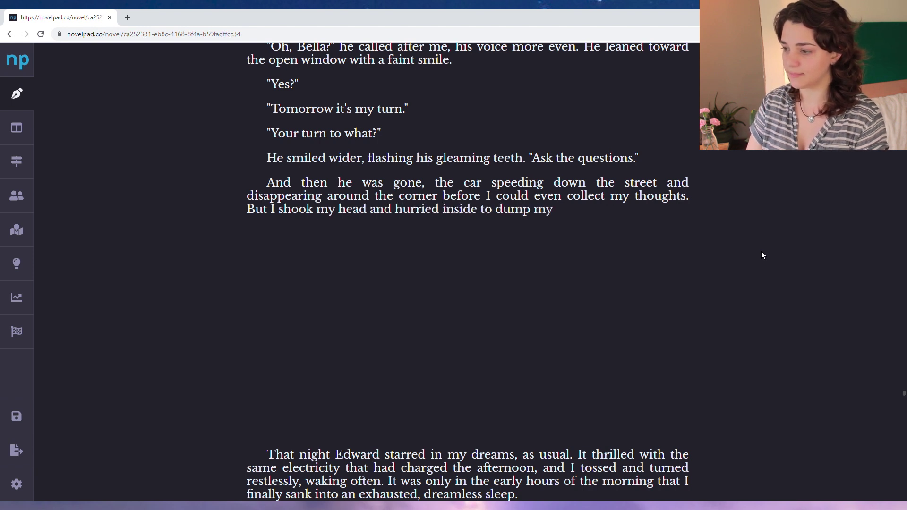
pyautogui.write(' backpack.')
pyautogui.press('Return')
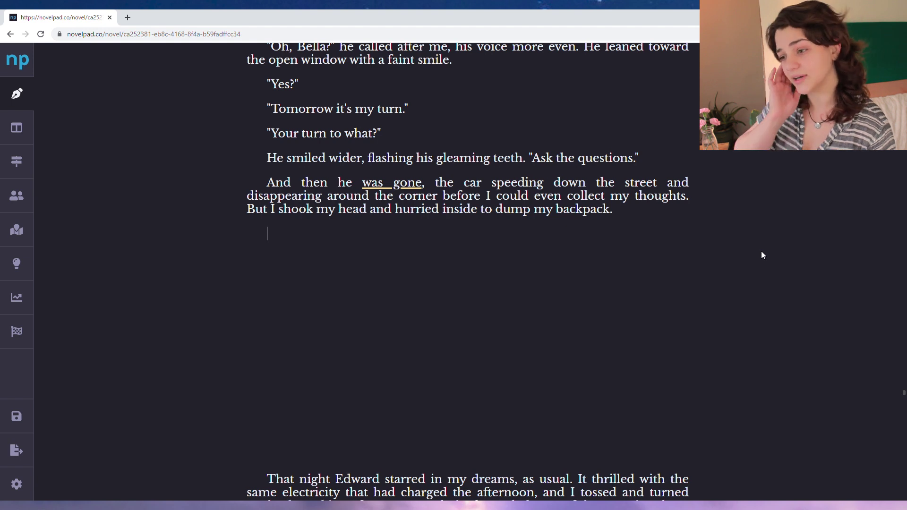
pyautogui.write('I ')
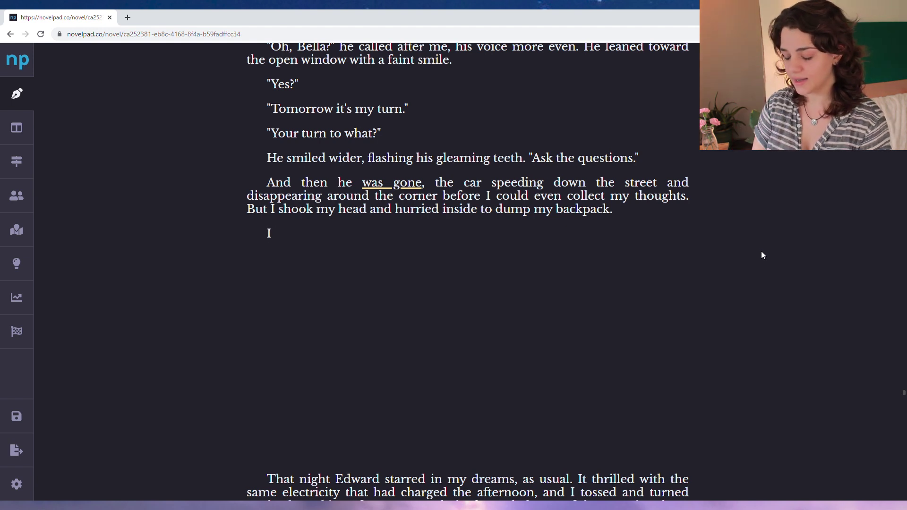
pyautogui.write('rummaged thro')
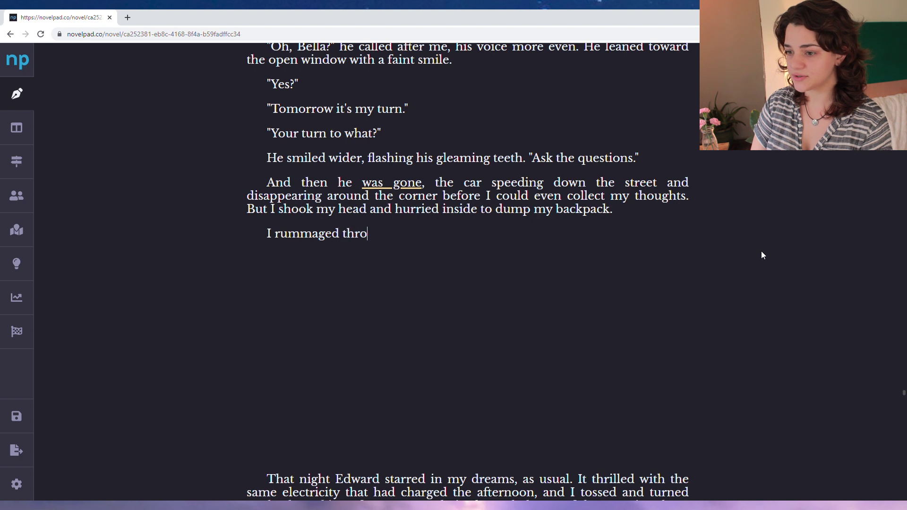
pyautogui.write('ugh the fridge and cab')
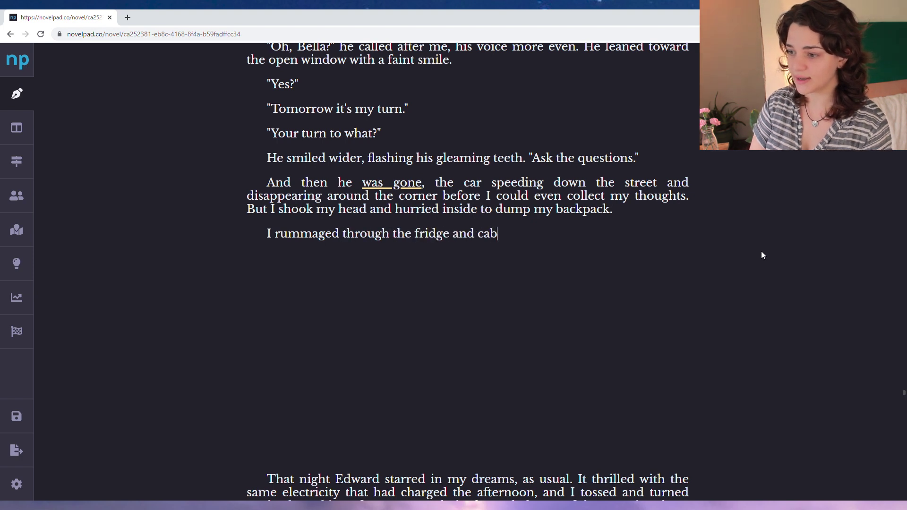
pyautogui.write('inets, but ther')
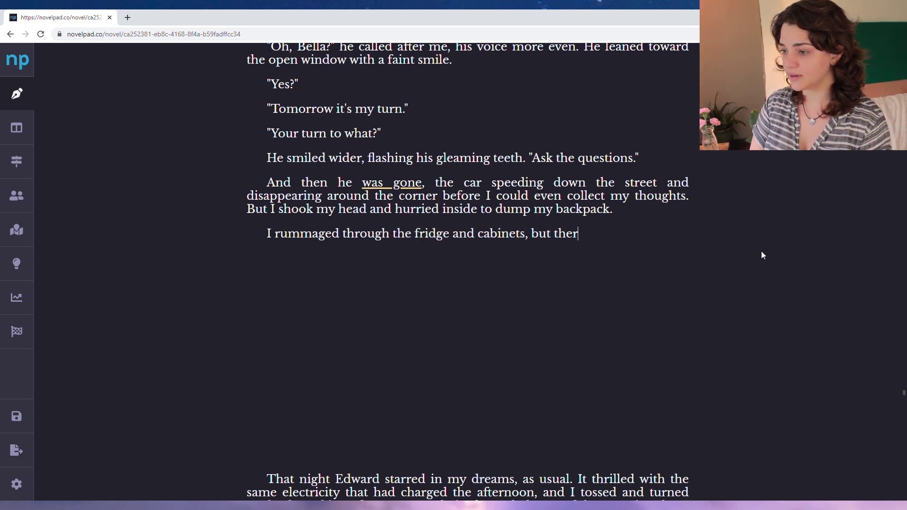
pyautogui.write("e wasn't really anythi")
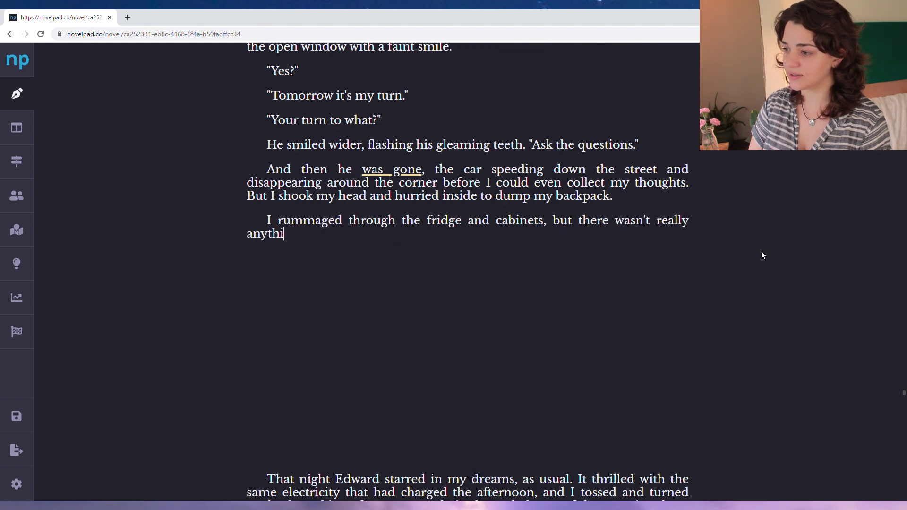
pyautogui.write('ng to bring to La ')
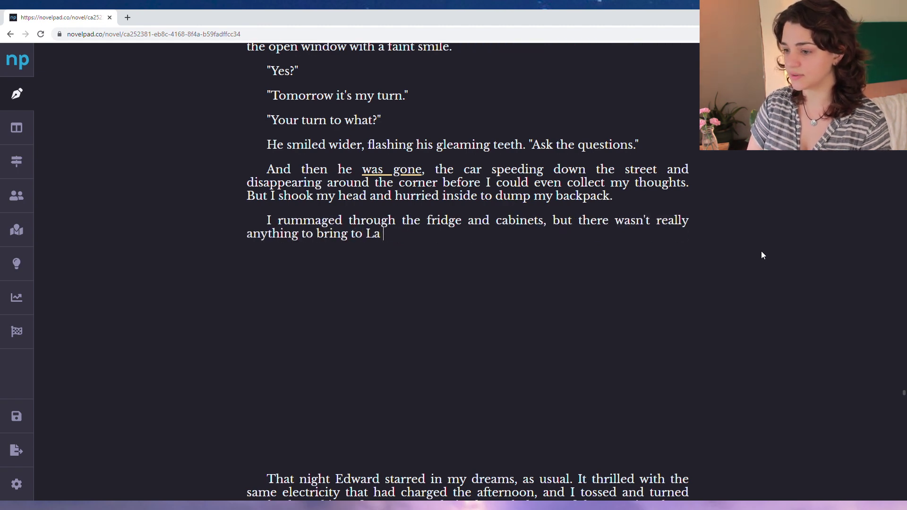
pyautogui.write('Push for Lauren an')
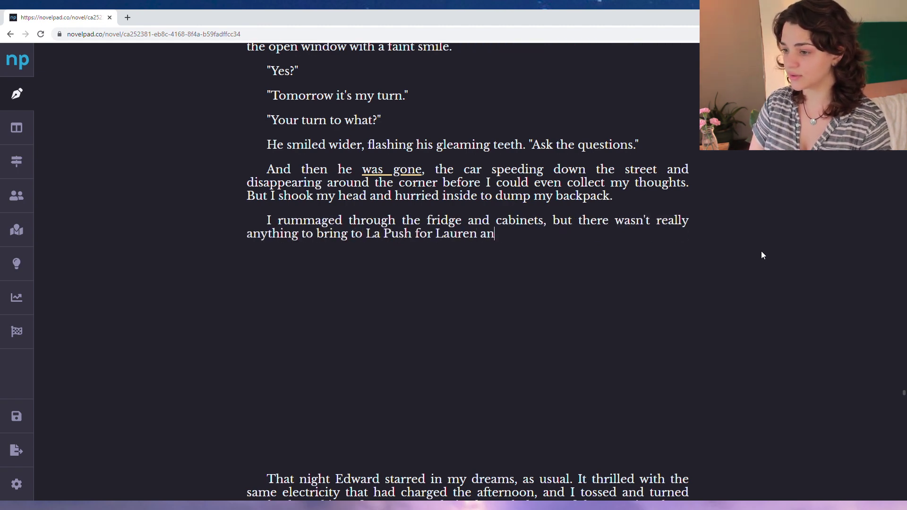
pyautogui.write('d I to have for din')
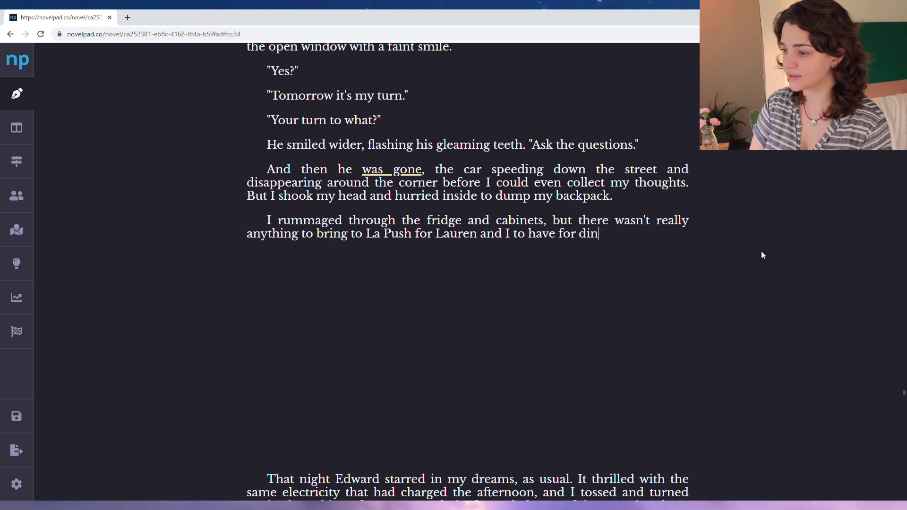
pyautogui.write('ner, unless I')
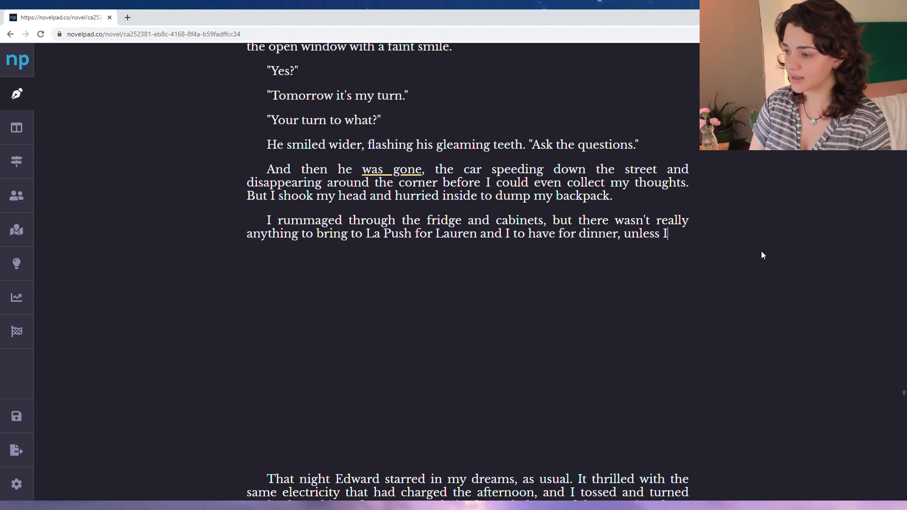
pyautogui.write(' wanted to feed ')
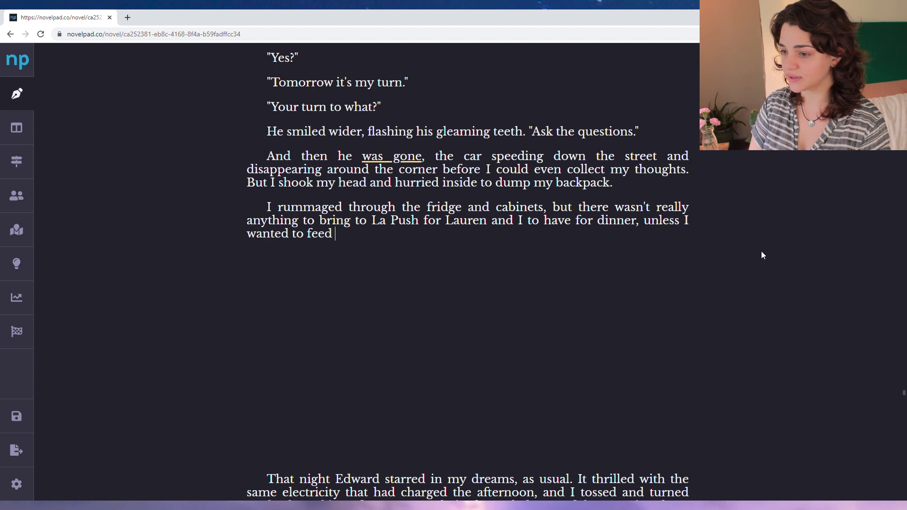
pyautogui.write('her a PB')
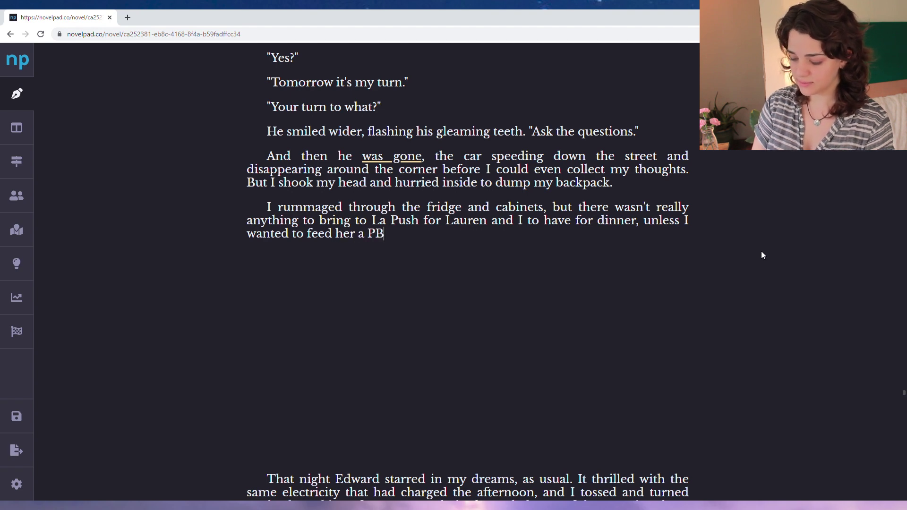
pyautogui.write('&J on stale bread.')
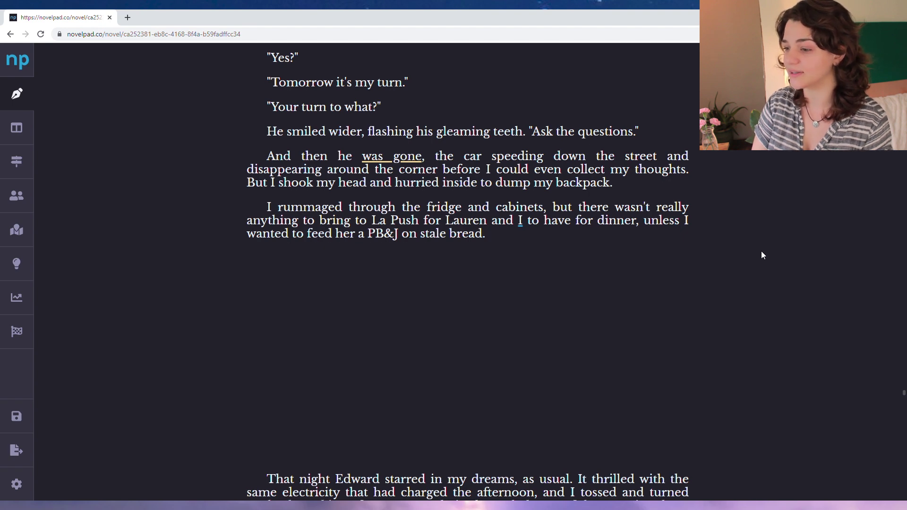
pyautogui.write('Slamming a cabinet I decided to just pick up something on the way.')
# Add the bathroom and hairbrush paragraph, and put a comma after 'Slamming a cabinet'
pyautogui.press('Return')
pyautogui.write('I used the bathroom, yanked out my ponytail and ran a brush through the knots, and dropped my backpack in my room.')
pyautogui.click(615, 220)
pyautogui.write(',')
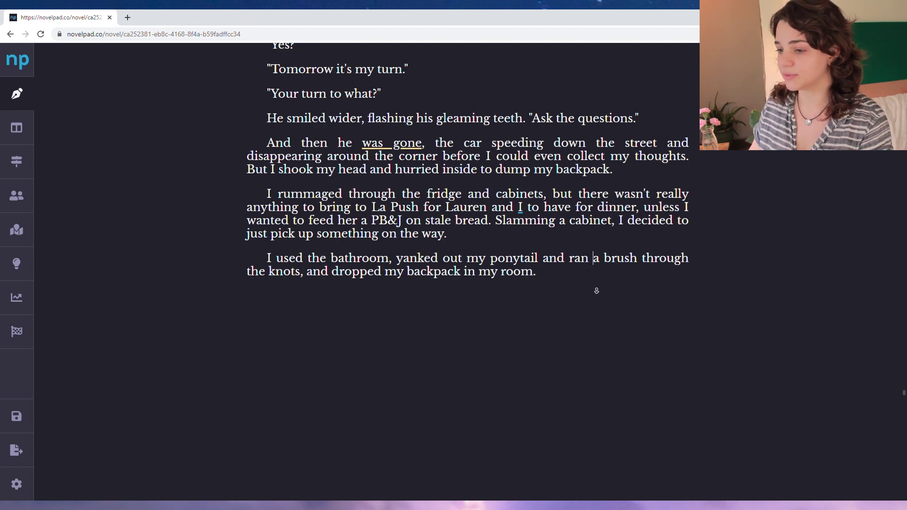
# Extend it with Bella jogging downstairs to write Charlie a note at almost four
pyautogui.scroll(-1, 596, 290)
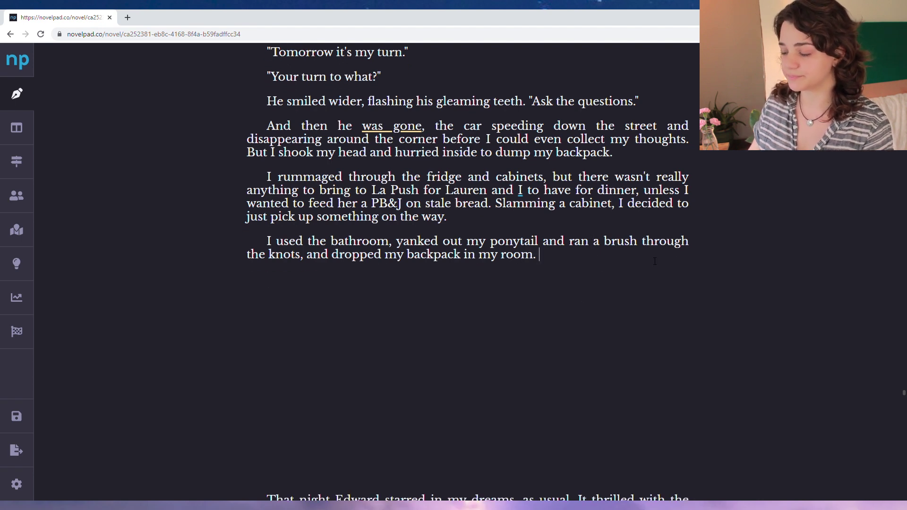
pyautogui.press('Left')
pyautogui.write('before jogging back downt')
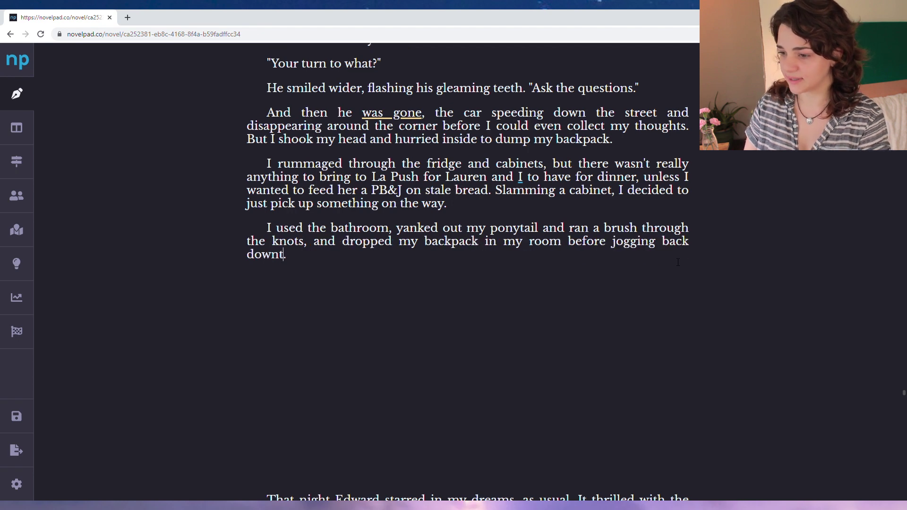
pyautogui.write('stairs to')
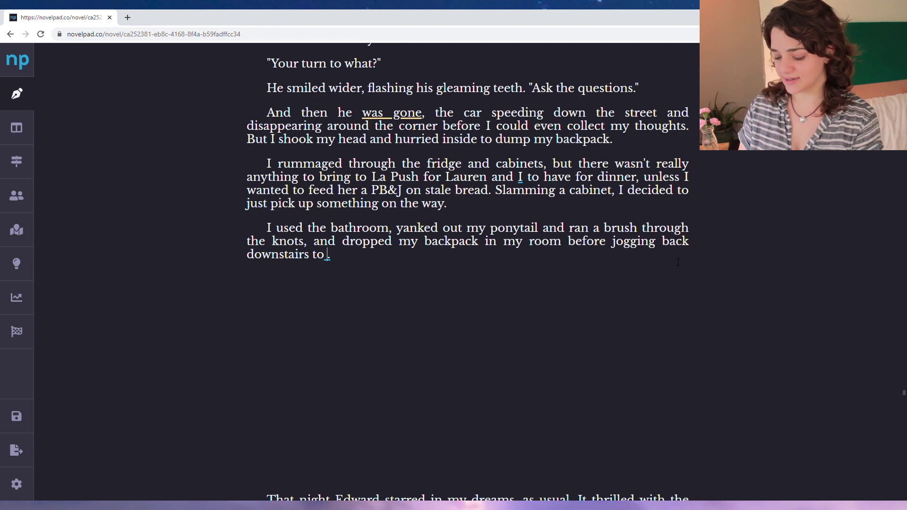
pyautogui.write('write a note for Charli')
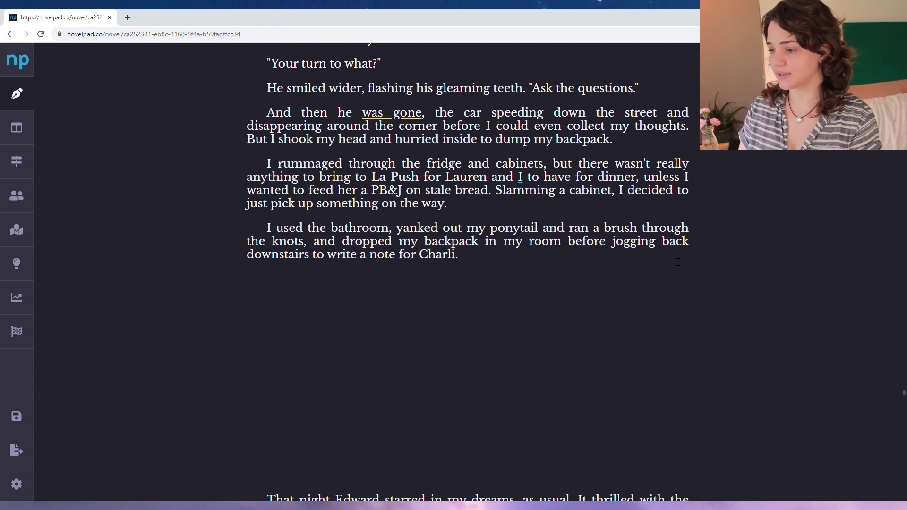
pyautogui.write('e')
pyautogui.press('Right')
pyautogui.write('He probably would')
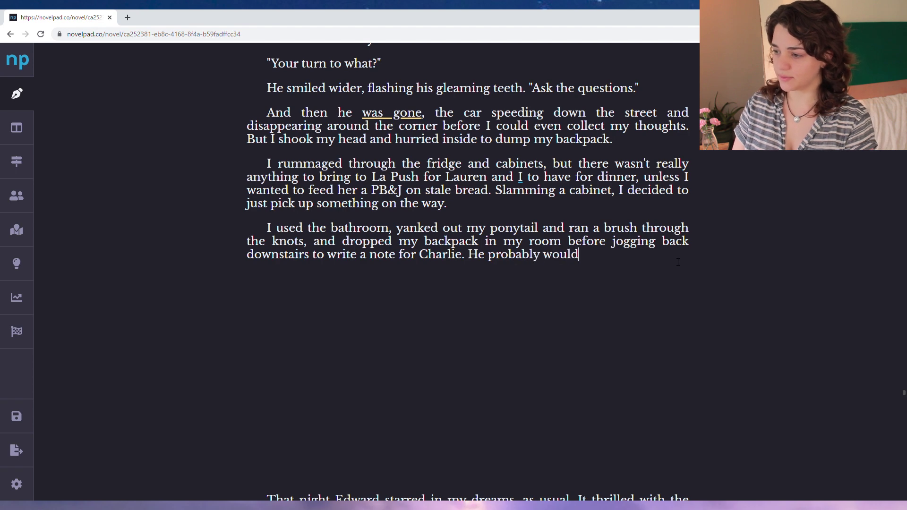
pyautogui.write("n't get home be")
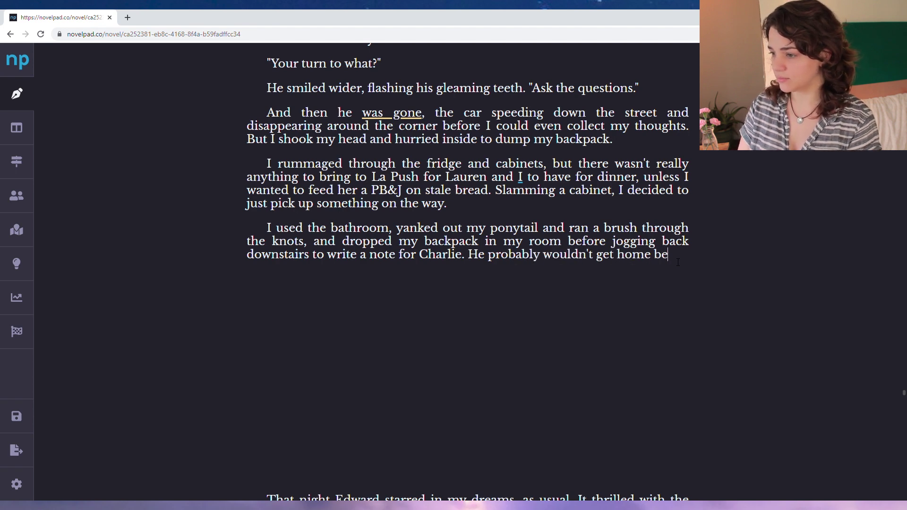
pyautogui.write('fore me-')
pyautogui.write('I ')
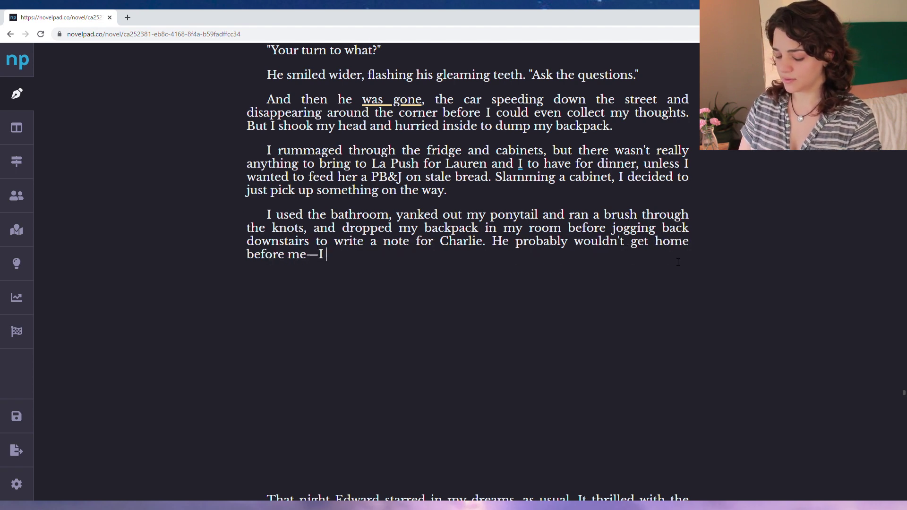
pyautogui.write('peeked at the clock,')
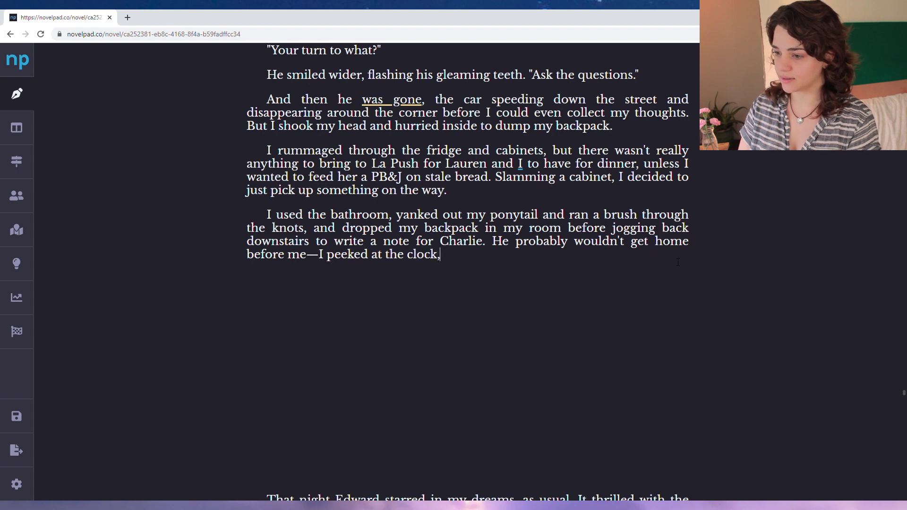
pyautogui.write(' and it was almo')
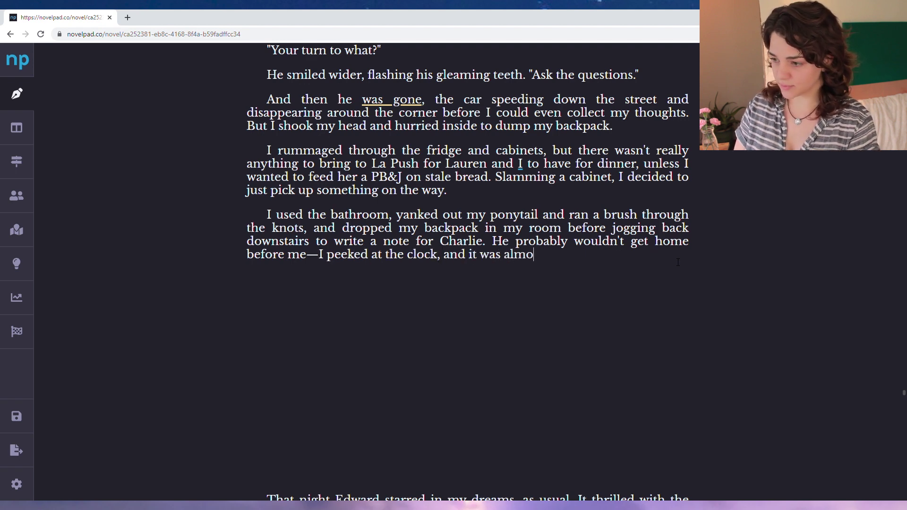
pyautogui.write('st four.')
# Write Bella's italic note to Charlie, then a line about rereading it and magneting it to the fridge
pyautogui.press('Return')
pyautogui.hotkey('ctrl', 'i')
pyautogui.write('Charlie,')
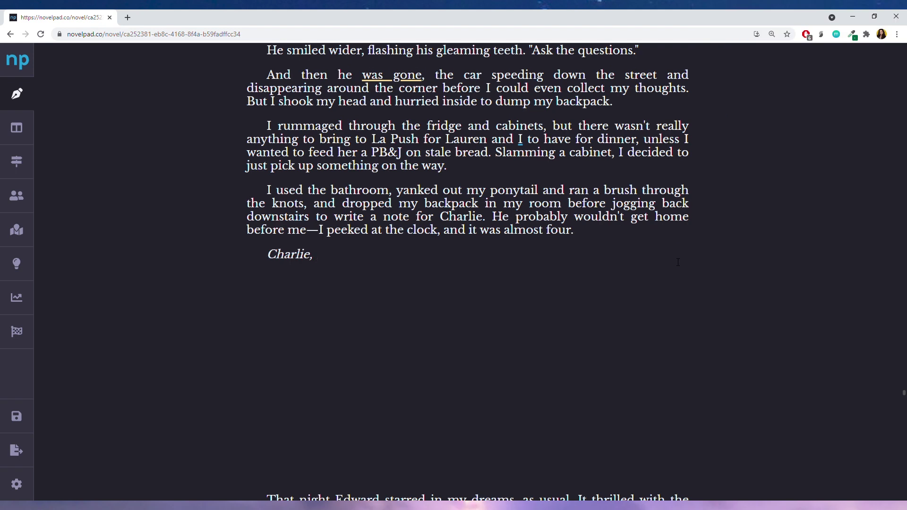
pyautogui.write(' hanging out with ')
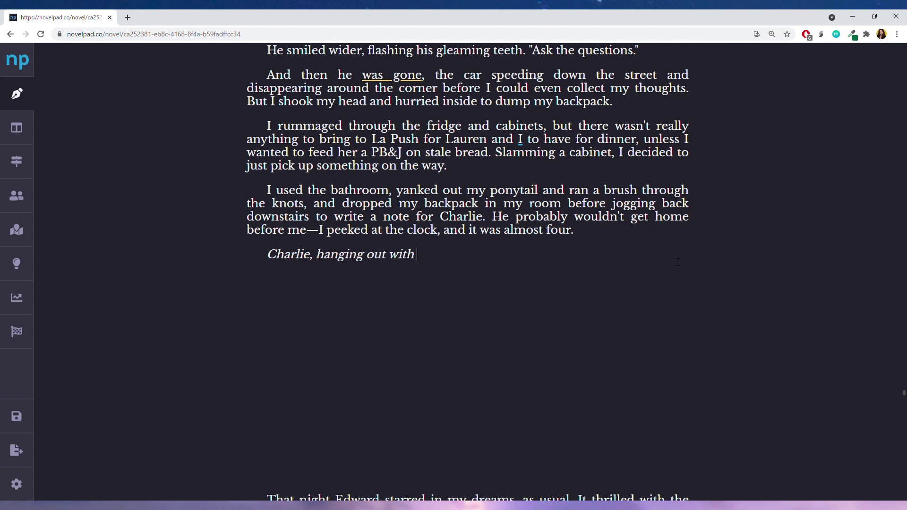
pyautogui.write('Jasmine Black for ')
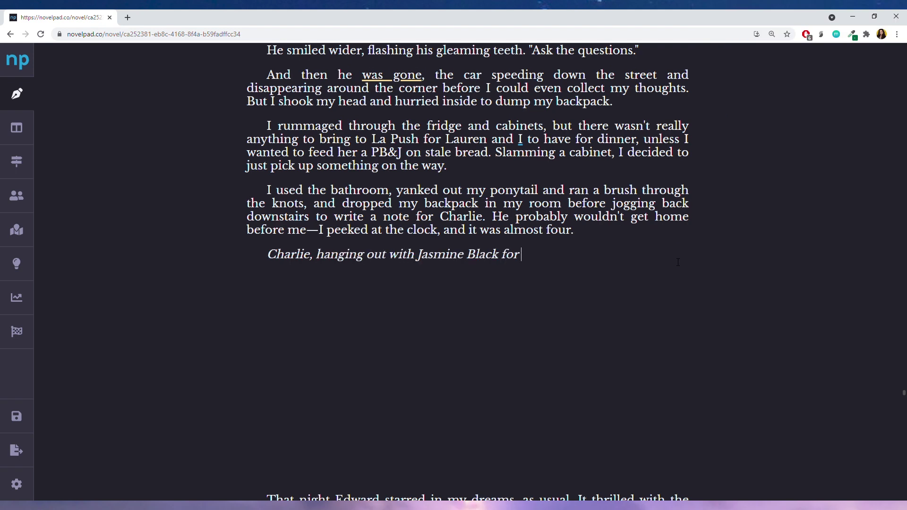
pyautogui.write("a few hours. I'")
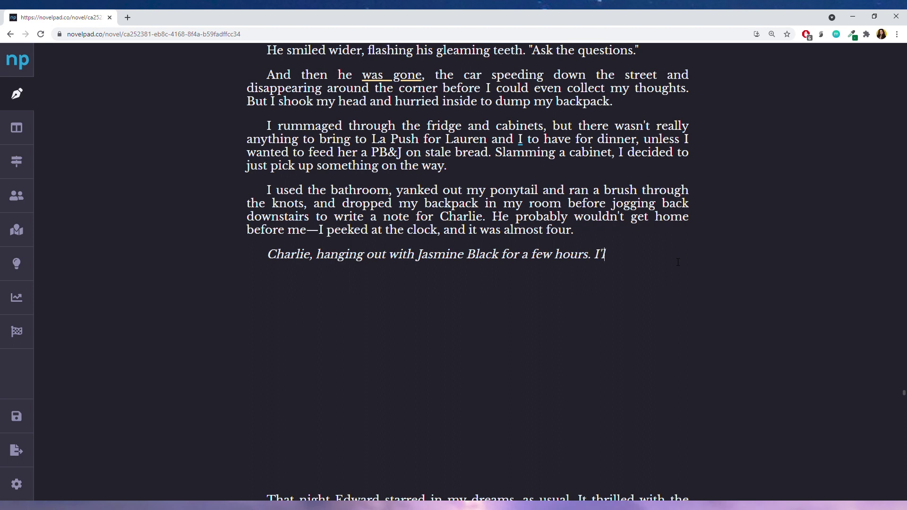
pyautogui.write('ll be back after dinner but before curfew')
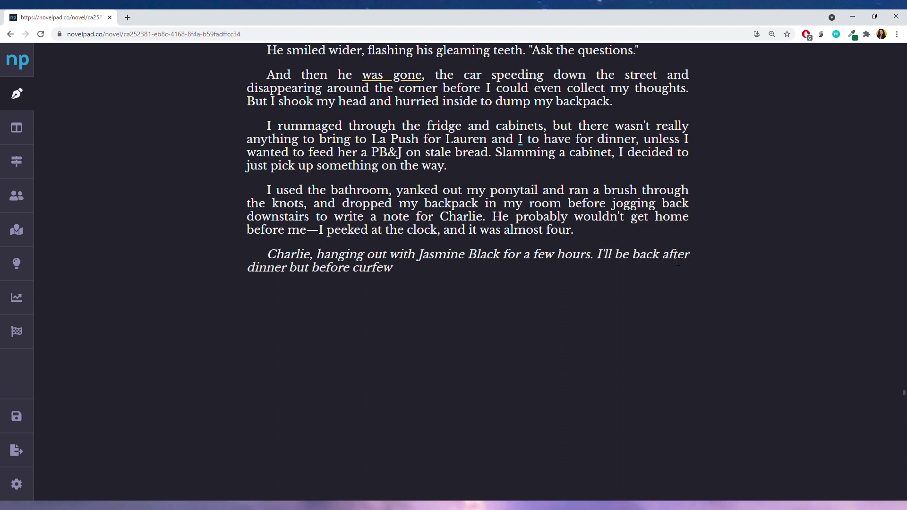
pyautogui.write('. Love you! Bella.')
pyautogui.press('Return')
pyautogui.write('I read it over a')
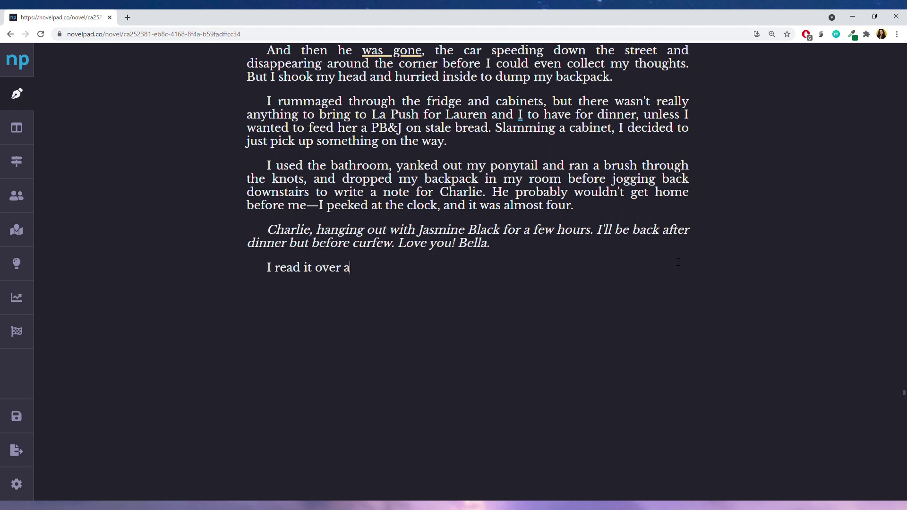
pyautogui.write(' few times before noddi')
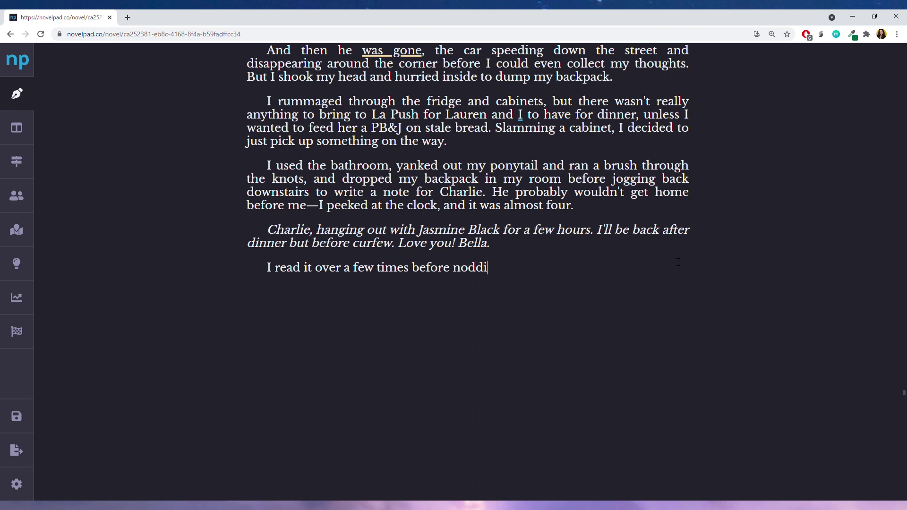
pyautogui.write('ng, satisfied, and magneting it ')
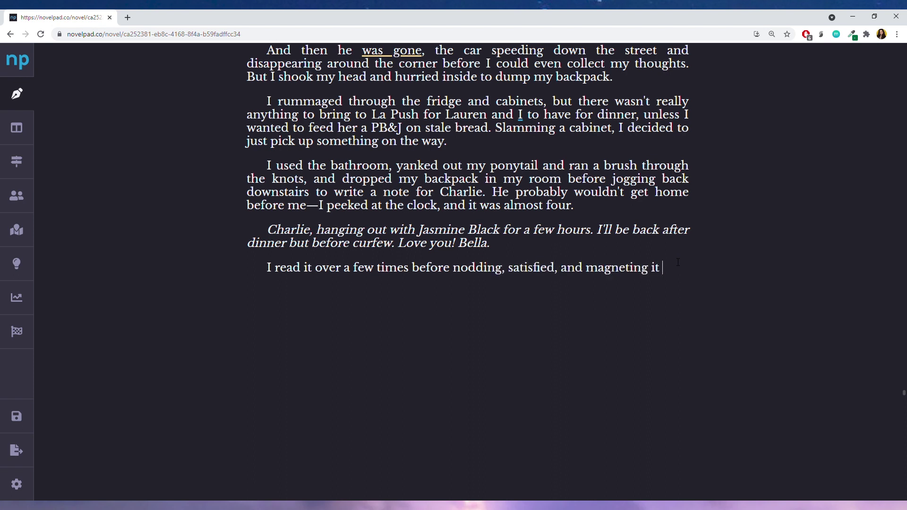
pyautogui.write('the fridge.')
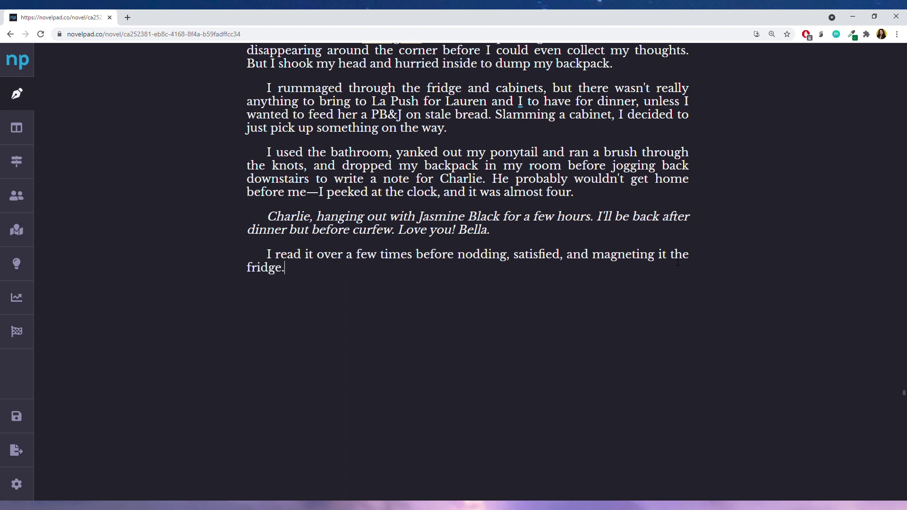
pyautogui.click(679, 256)
# Replace 'magneting' with 'clipping' and insert 'to' before 'the fridge'
pyautogui.click(626, 255)
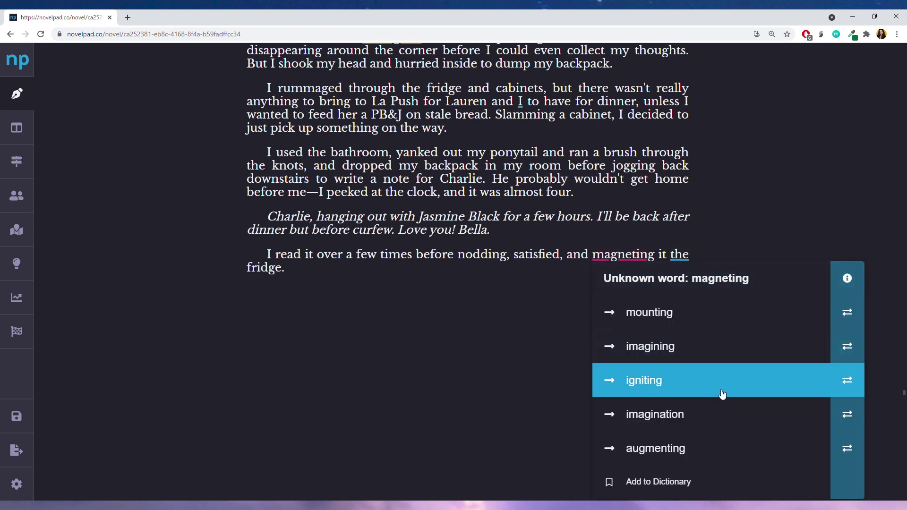
pyautogui.write('clipping')
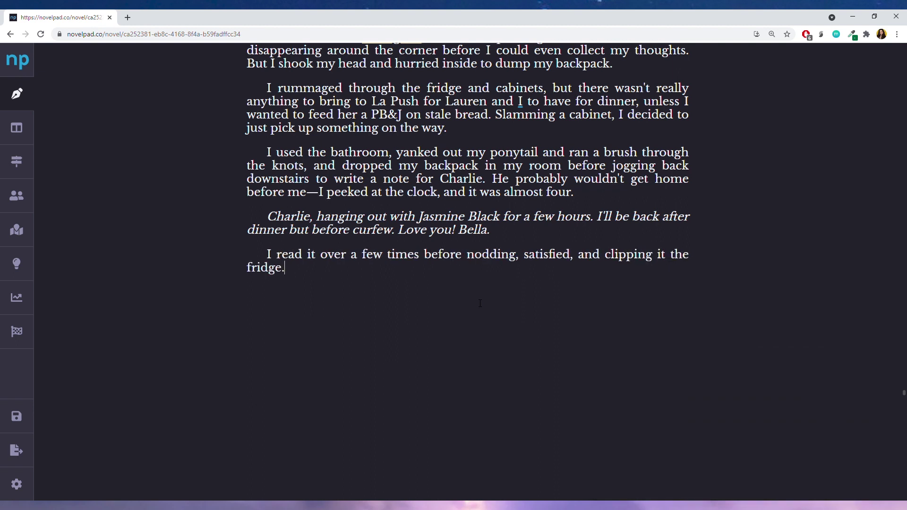
pyautogui.click(672, 255)
pyautogui.write('to')
# Add a paragraph about the truck starting smoothly and Bella's unease about Lauren, italicising 'scared'
pyautogui.hotkey('ctrl', 'End')
pyautogui.press('Return')
pyautogui.write('My truck revved')
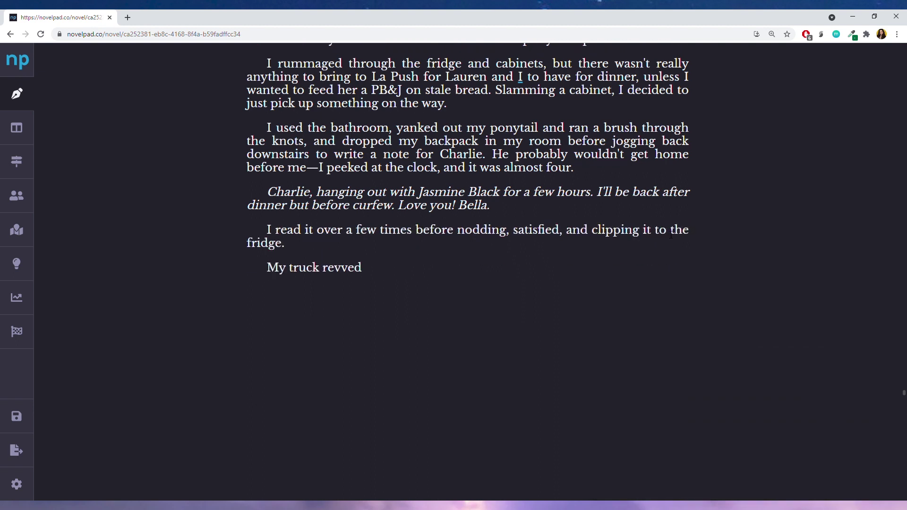
pyautogui.write(' awake surp')
pyautogui.press('BackSpace')
pyautogui.write('rprisingly smoothly, which I took as a go')
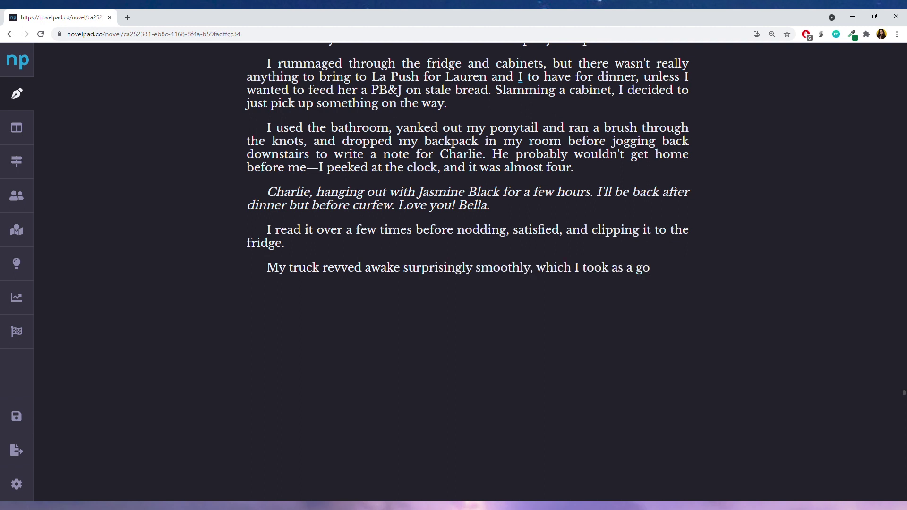
pyautogui.write("od omen. I didn't let myself get too in-my-head about my conversation with Lauren.")
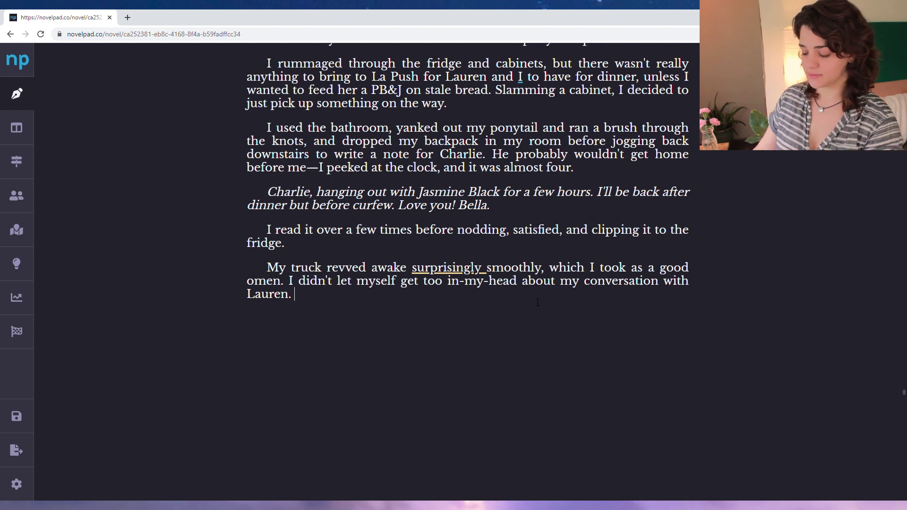
pyautogui.write('throughout the day, bu')
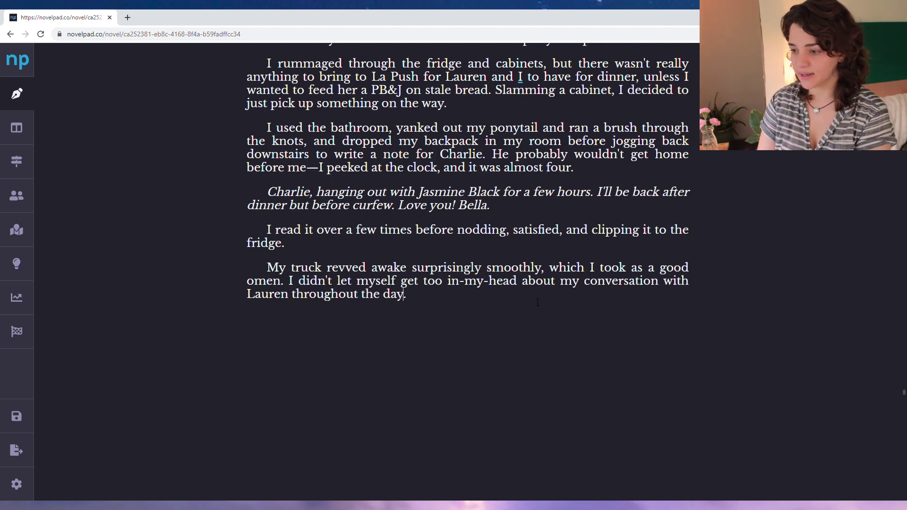
pyautogui.write('t by that point')
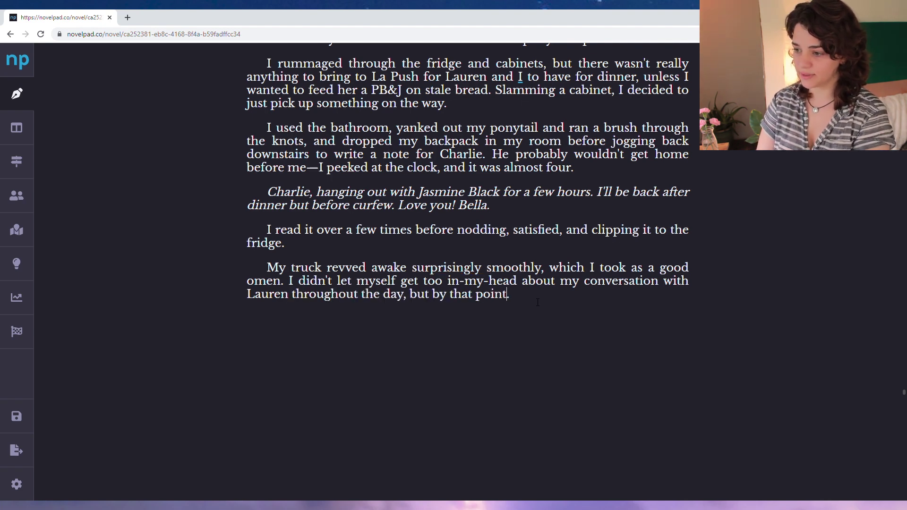
pyautogui.write(', I was ')
pyautogui.write('forcing myself to breath')
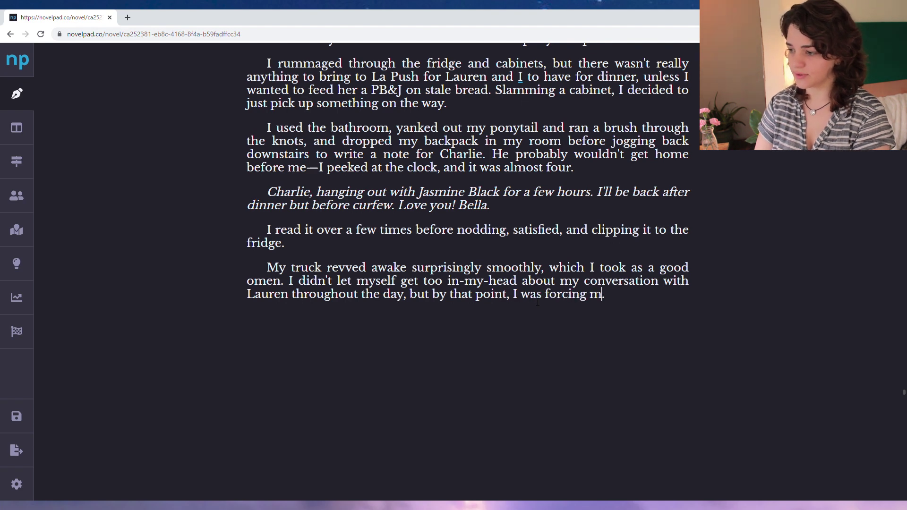
pyautogui.write('e evenly')
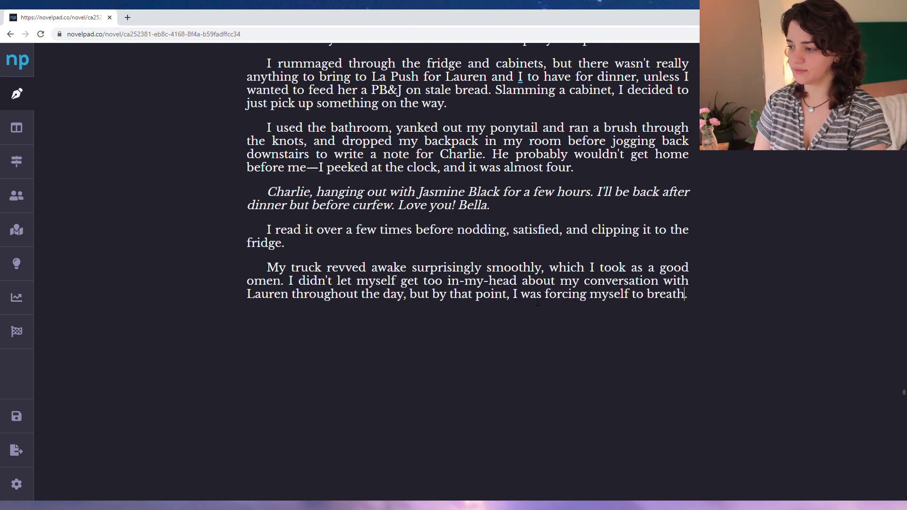
pyautogui.press('End')
pyautogui.write("I wasn't")
pyautogui.hotkey('ctrl', 'i')
pyautogui.write('scared')
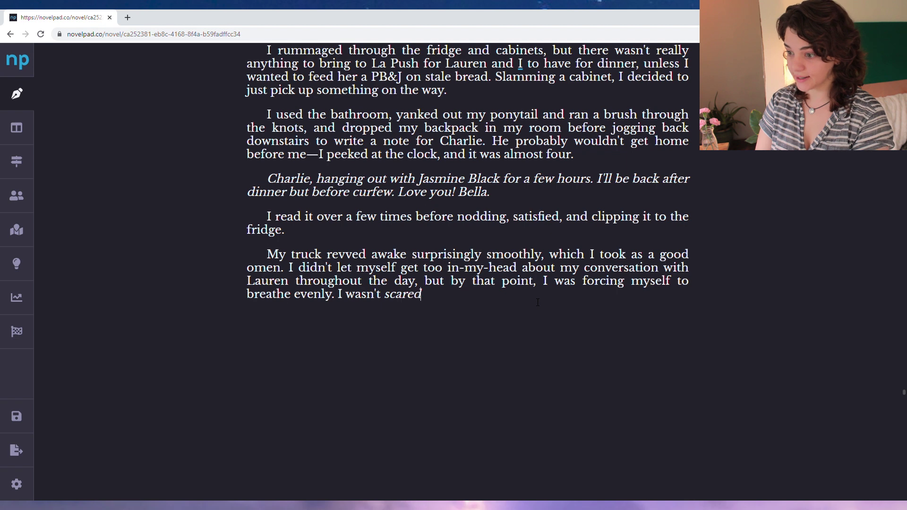
pyautogui.write(" of Lauren, but there'd ")
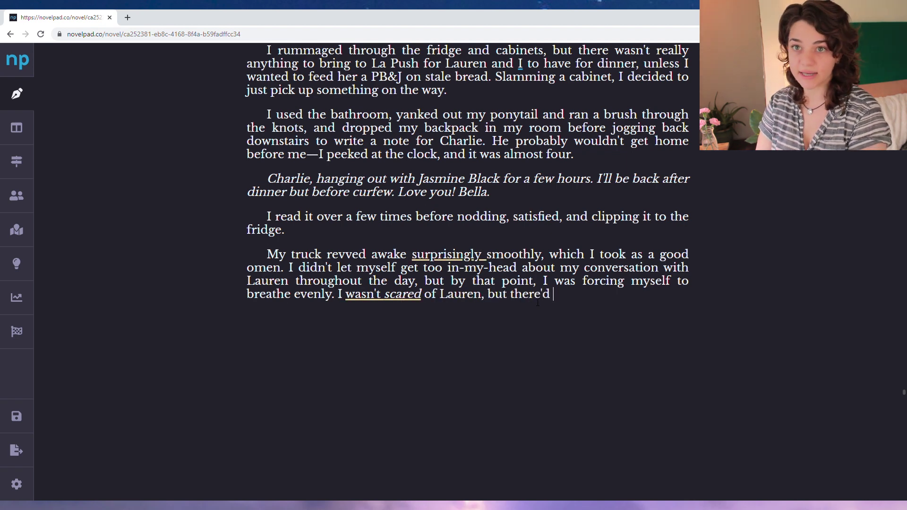
pyautogui.write('never been any')
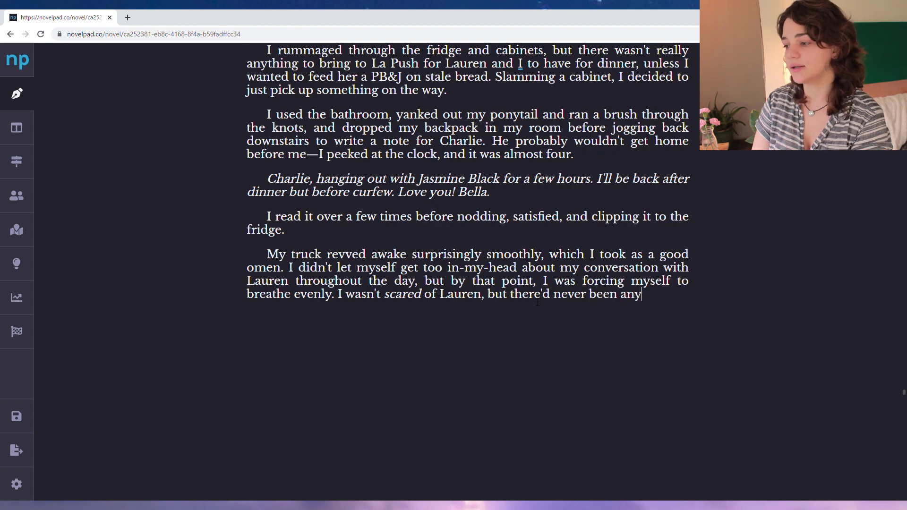
pyautogui.write('thing particularly c')
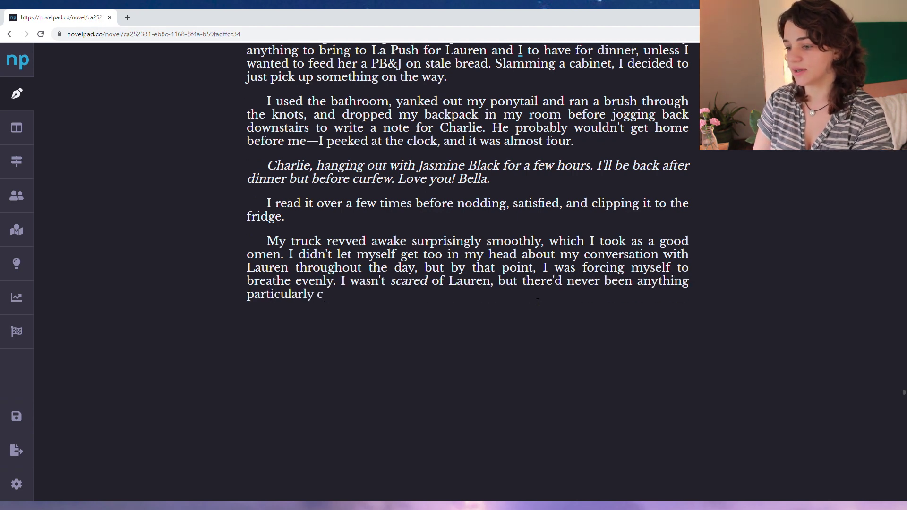
pyautogui.write('omfortable about our interac')
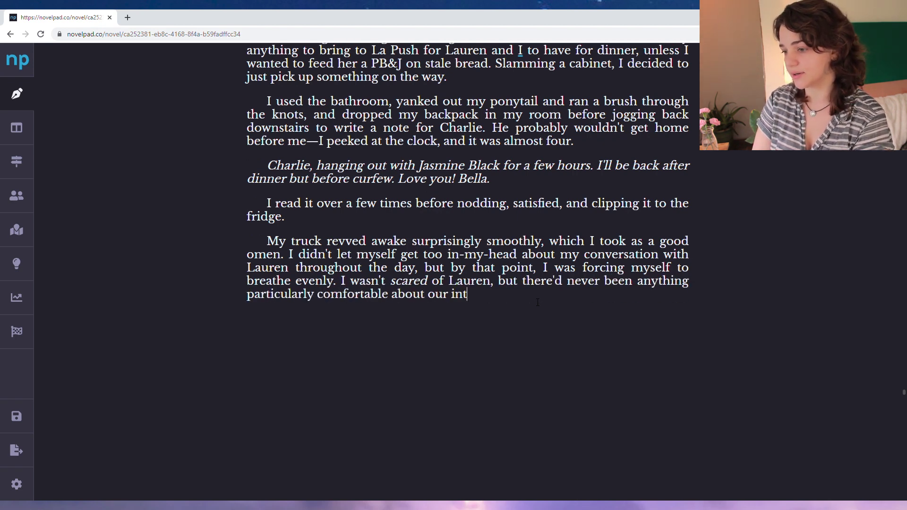
pyautogui.write('tions.')
pyautogui.press('Return')
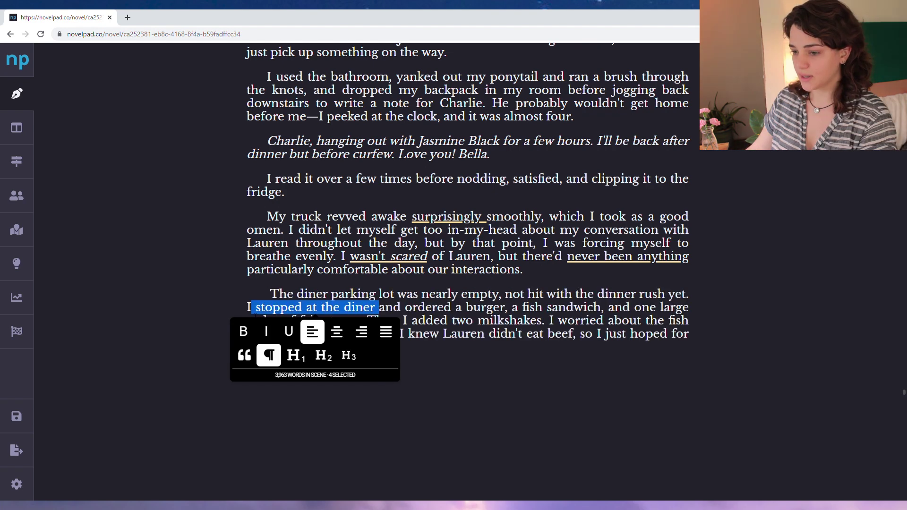
# Change the diner line to 'pulled in' and begin 'The drive was quiet, save my rapid heartbeat…'
pyautogui.write('pulled in')
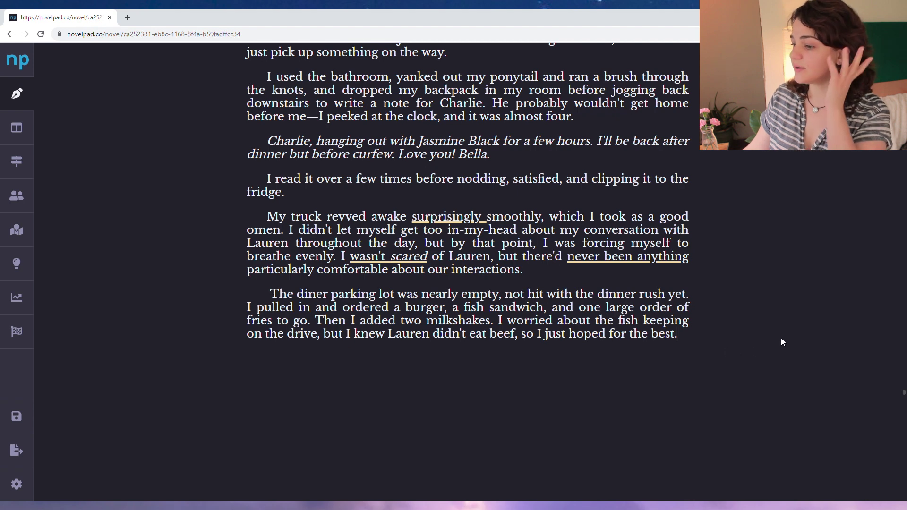
pyautogui.press('Return')
pyautogui.write('The drive was ')
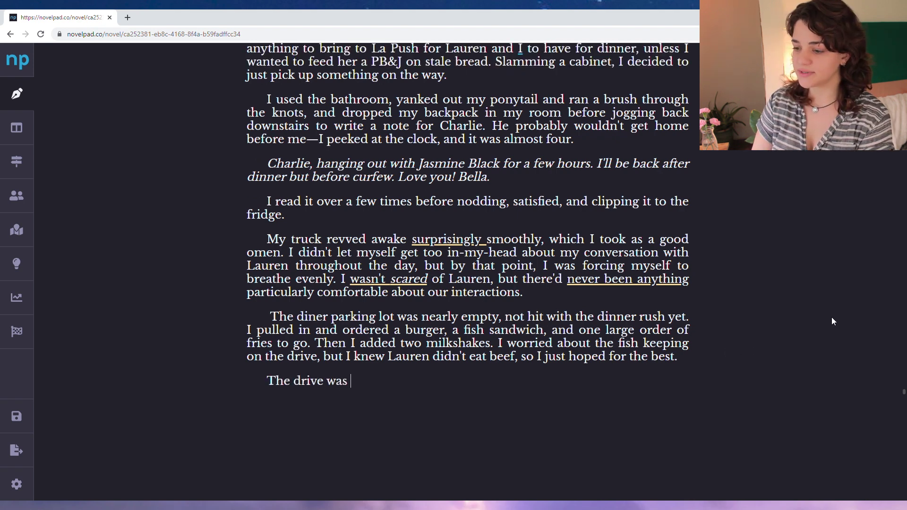
pyautogui.write('quiet, save my ra')
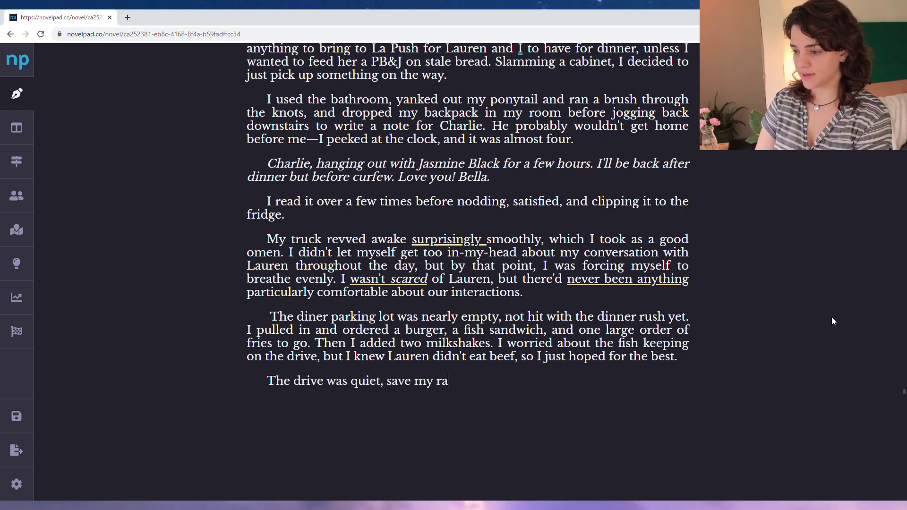
pyautogui.write('pid heartbeat and')
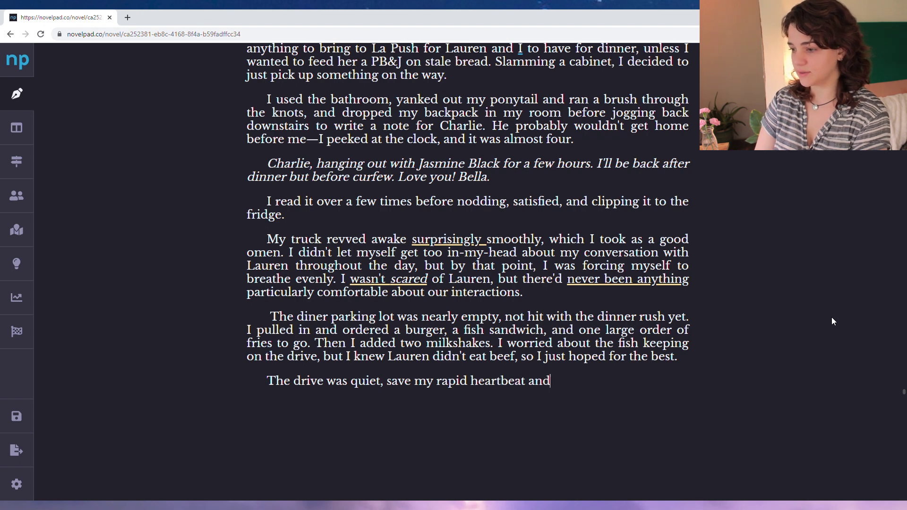
pyautogui.write(' the chug of Re')
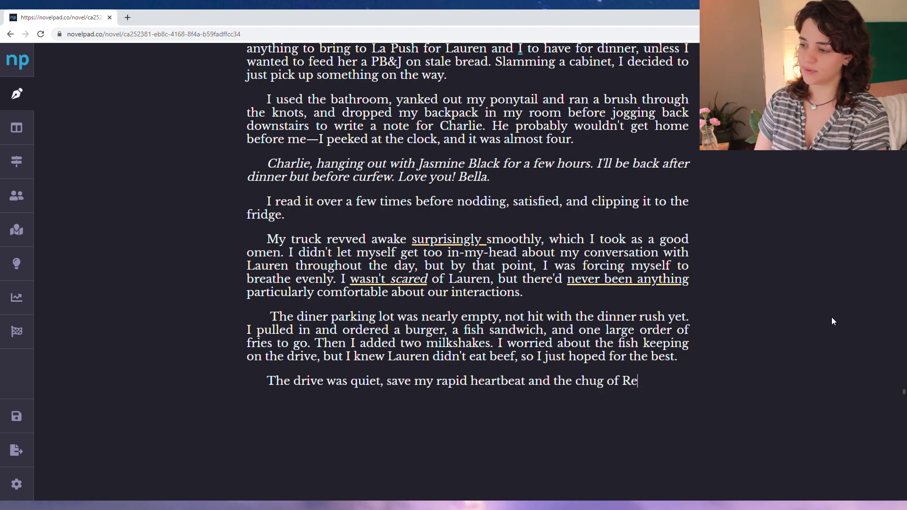
pyautogui.write("d's engine.")
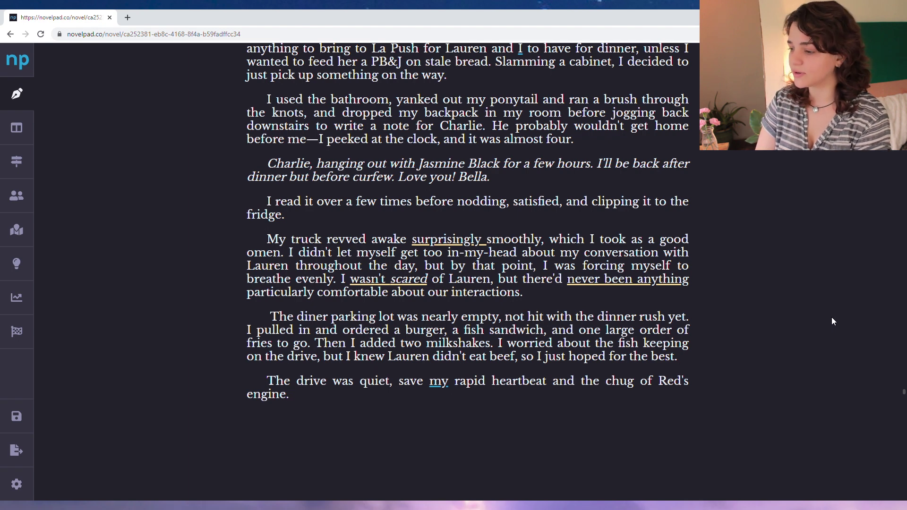
# Write Bella's what-if fears about Lauren, drop 'being' before 'police', and end 'Maybe I am crazy.'
pyautogui.press('Return')
pyautogui.press('BackSpace')
pyautogui.write('It passed quic')
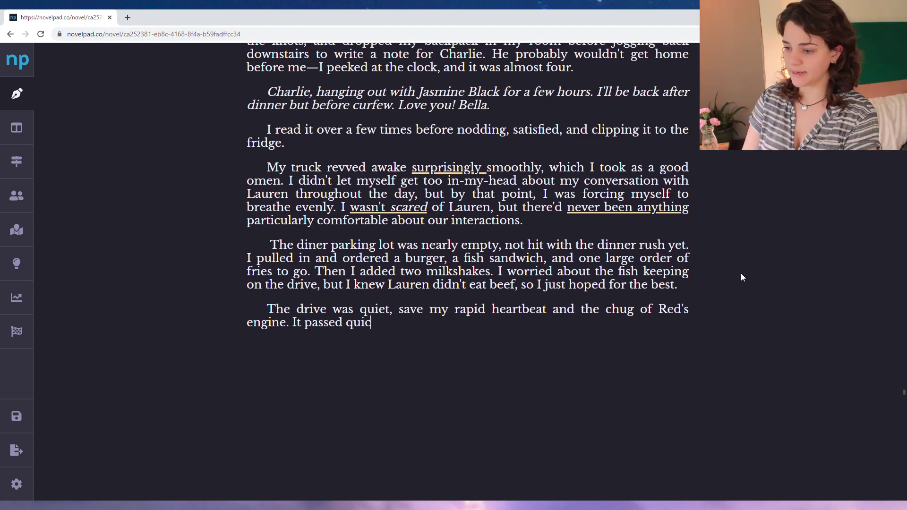
pyautogui.write('kly as I imagined ')
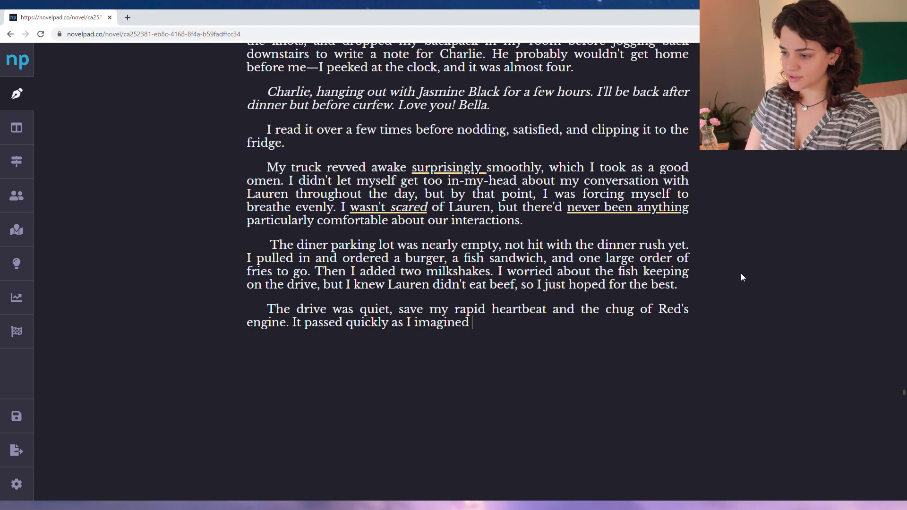
pyautogui.write('every possible ')
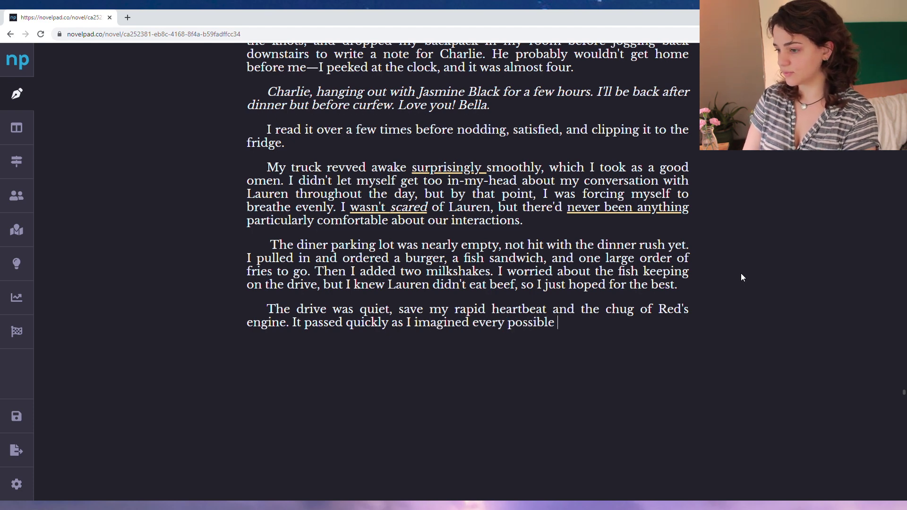
pyautogui.write('way this conversation co')
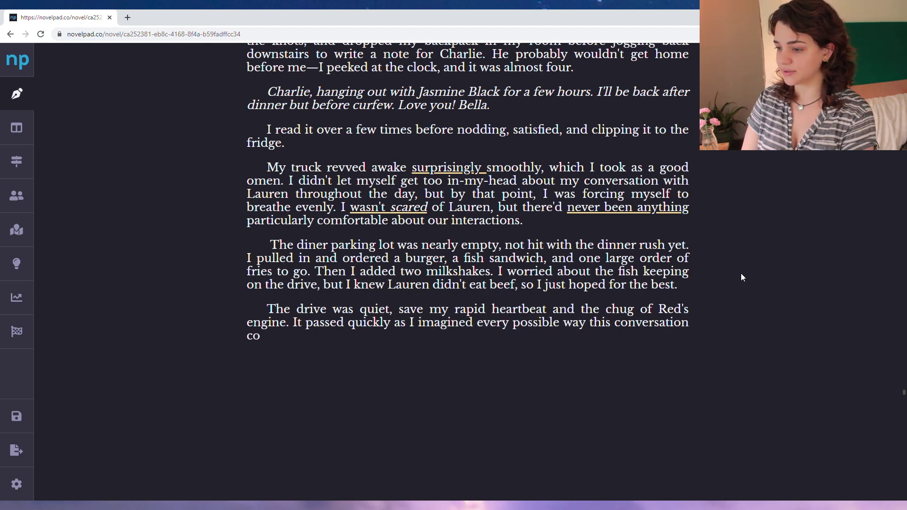
pyautogui.write('uld go. What if Lauren thought I was c')
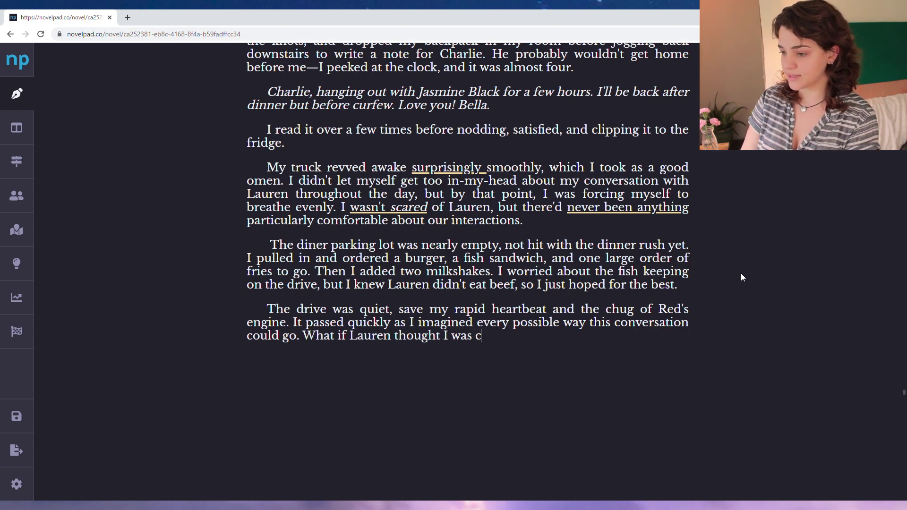
pyautogui.write('razy? What if ')
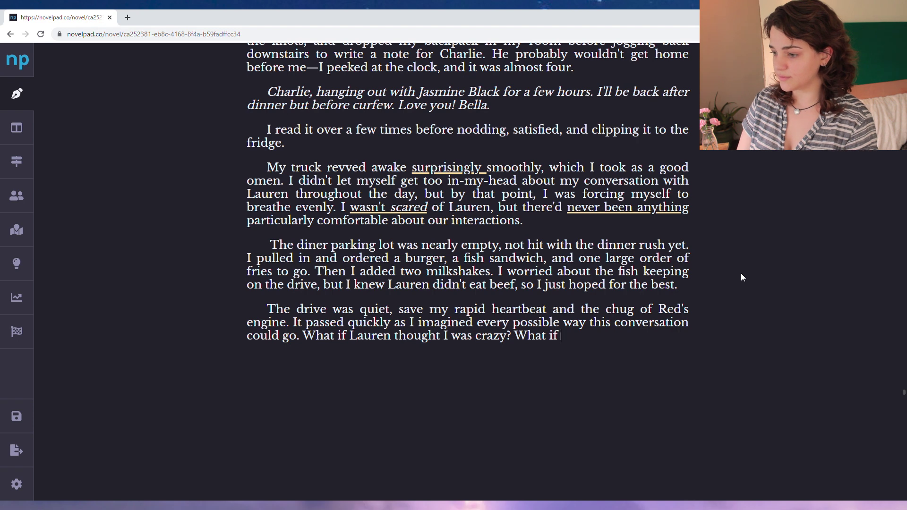
pyautogui.write('she laughed?')
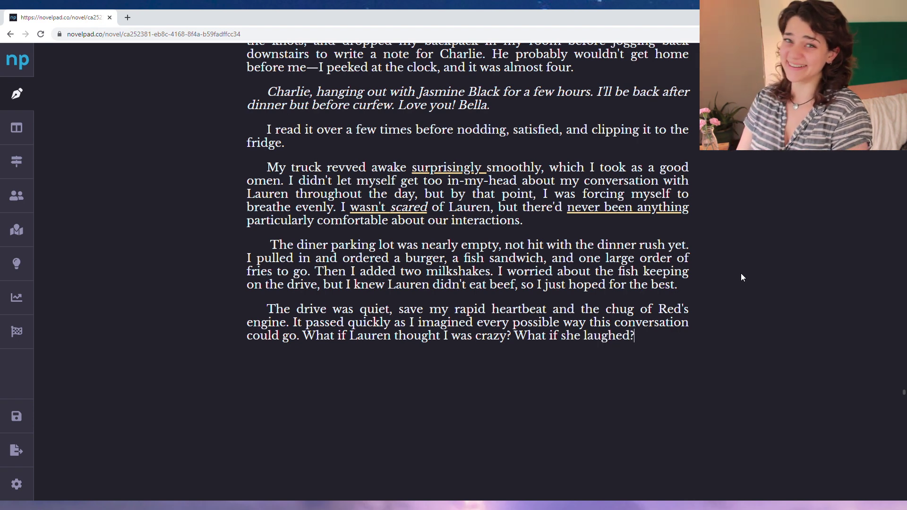
pyautogui.press('Left')
pyautogui.write('at me? ')
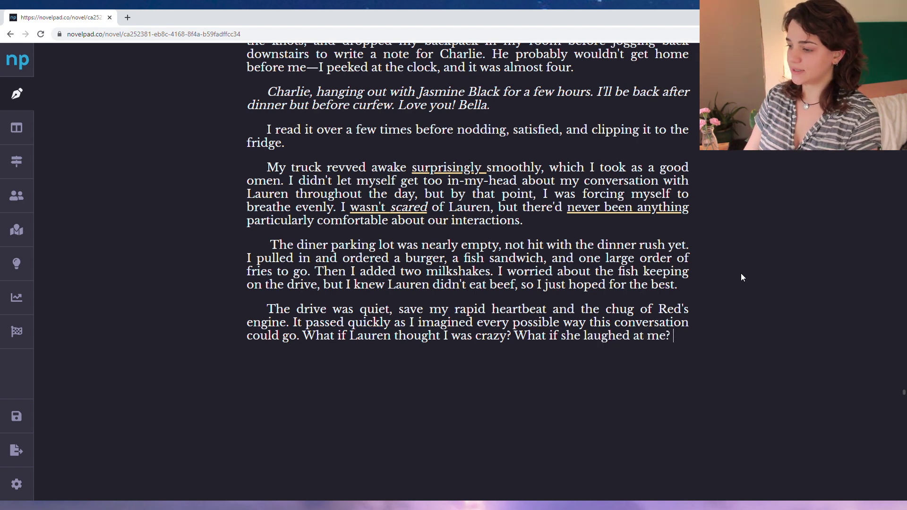
pyautogui.write('What if she took ')
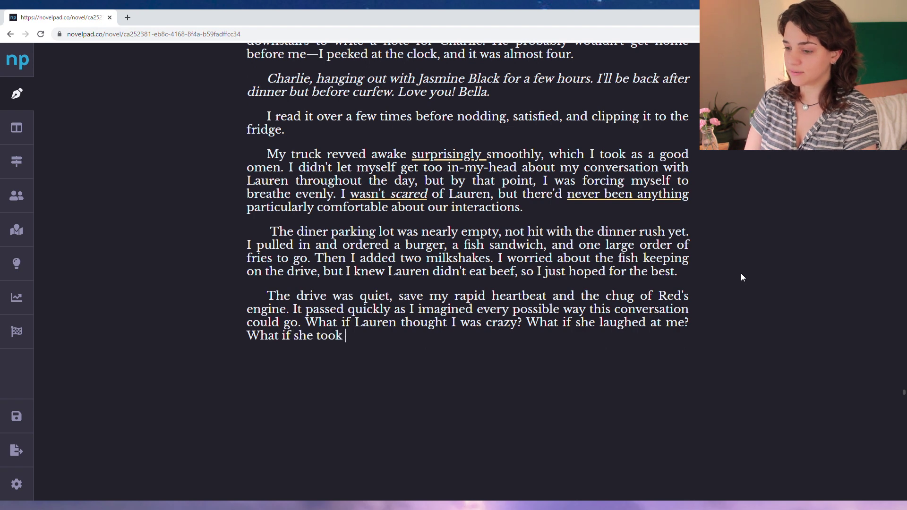
pyautogui.write('me absolutely seriou')
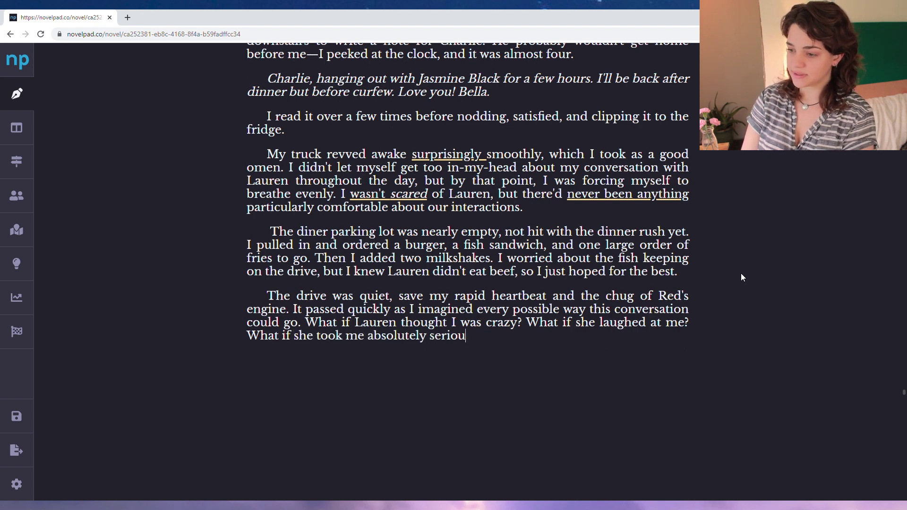
pyautogui.write('sly and turned the Cu')
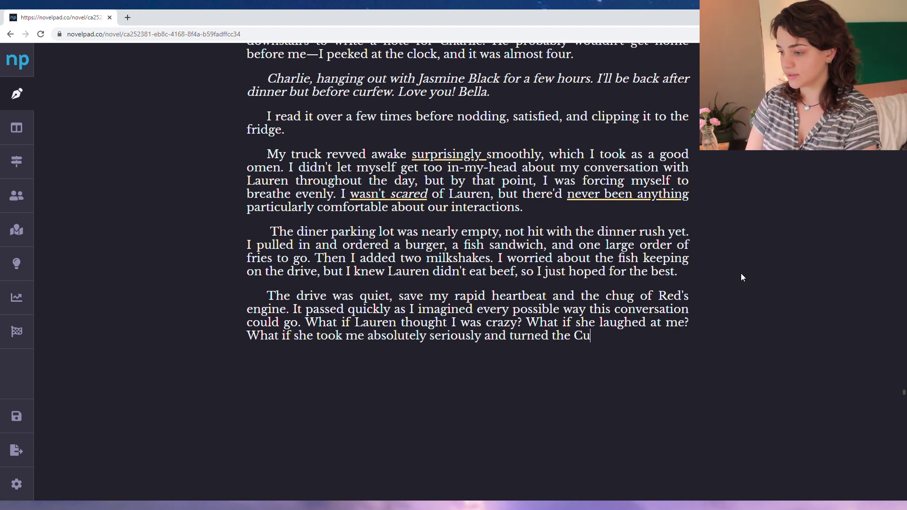
pyautogui.write('llens over to')
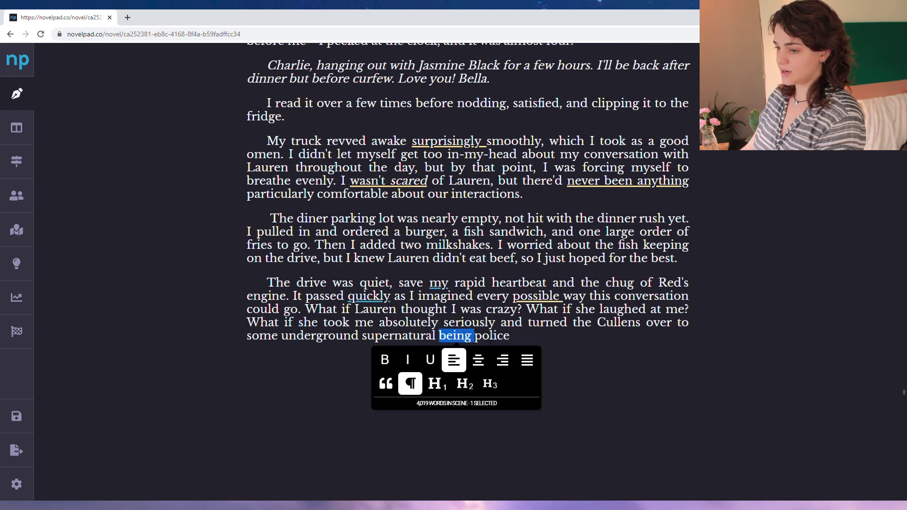
pyautogui.press('BackSpace')
pyautogui.click(515, 341)
pyautogui.write('?')
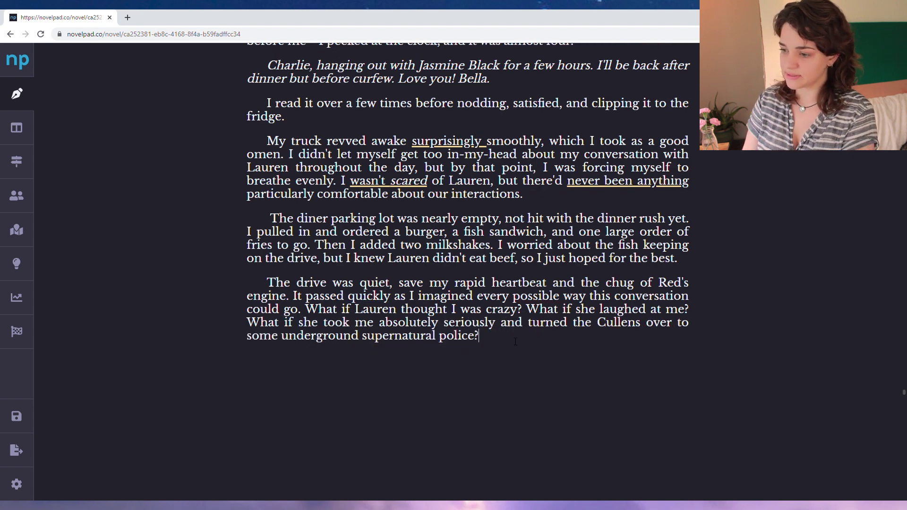
pyautogui.write(' I shook my head he')
pyautogui.write('r')
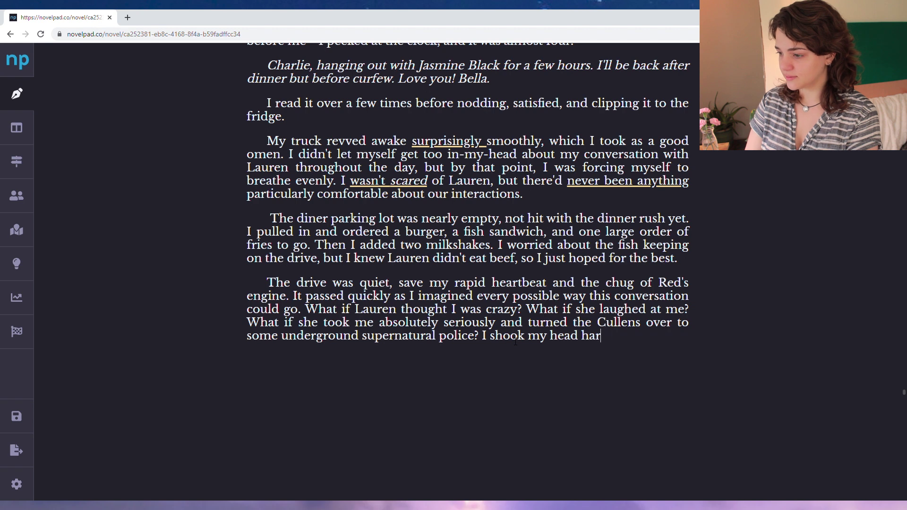
pyautogui.write('d. Maybe I am crazy.')
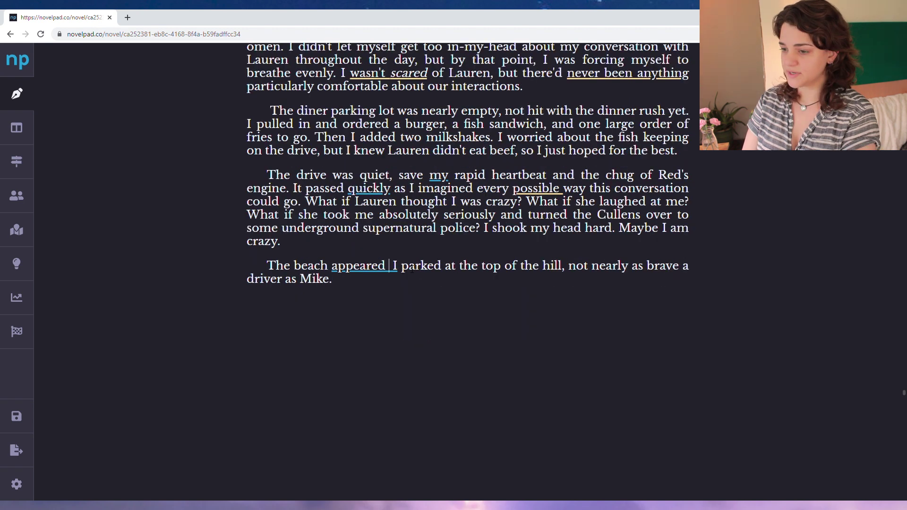
pyautogui.write('so quickly it s')
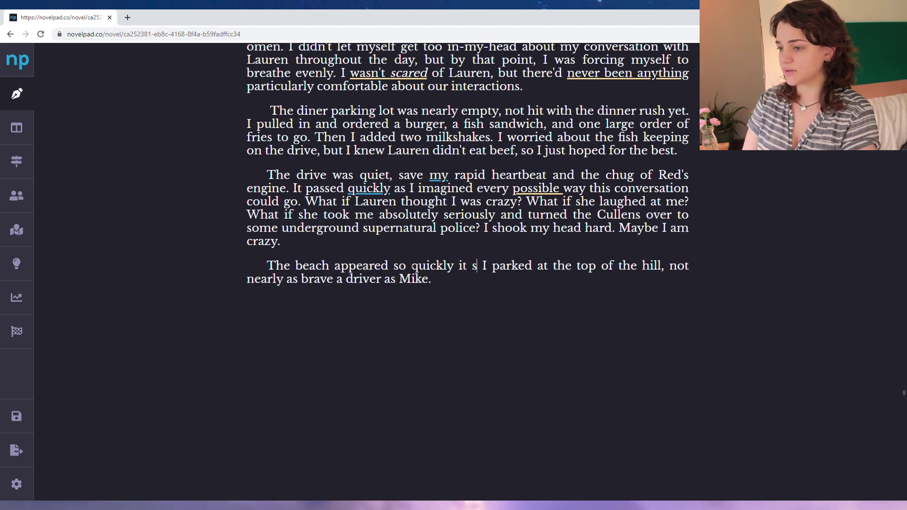
pyautogui.write('tartled me.')
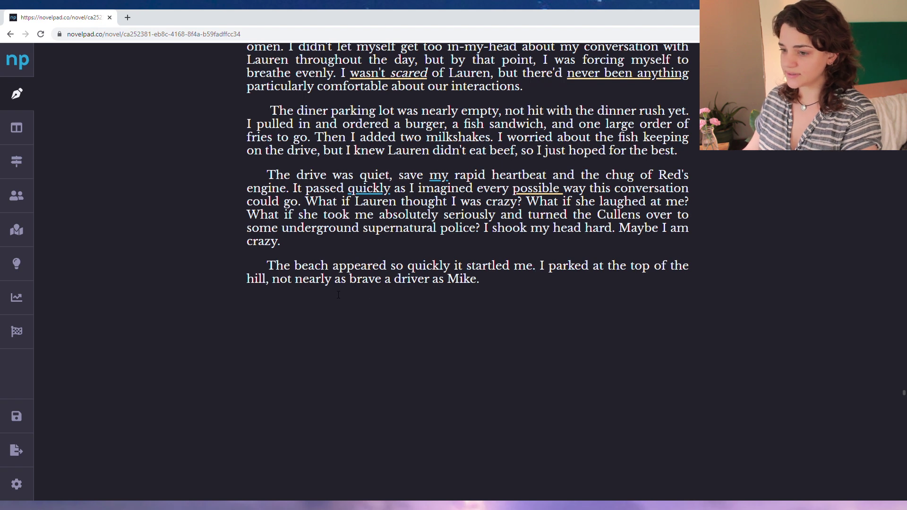
# Add Bella walking the rest of the way down the hill and 'or reckless a parker'
pyautogui.click(266, 280)
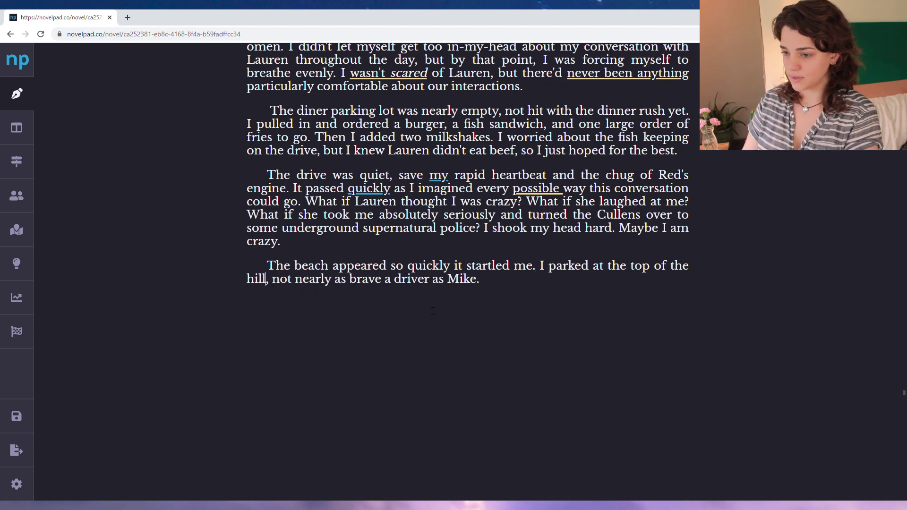
pyautogui.write('and op')
pyautogui.write('ted to walk the ')
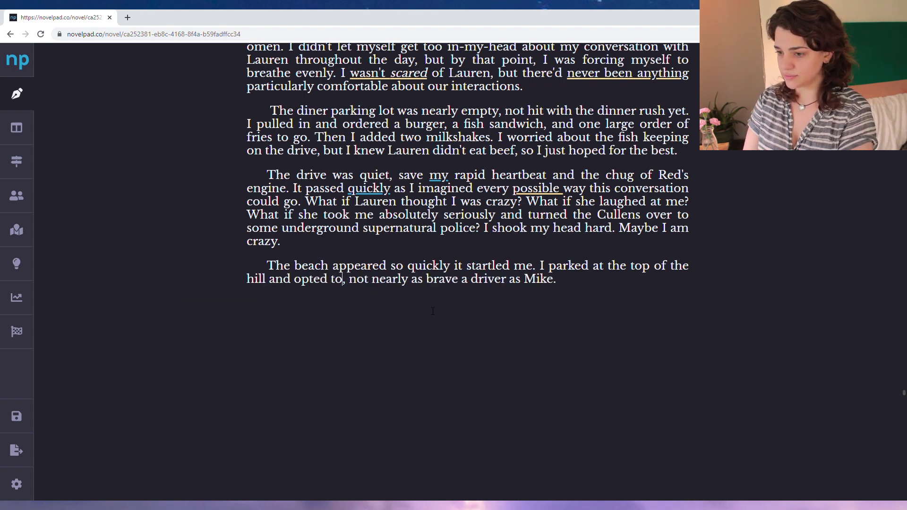
pyautogui.write('rest of the distance')
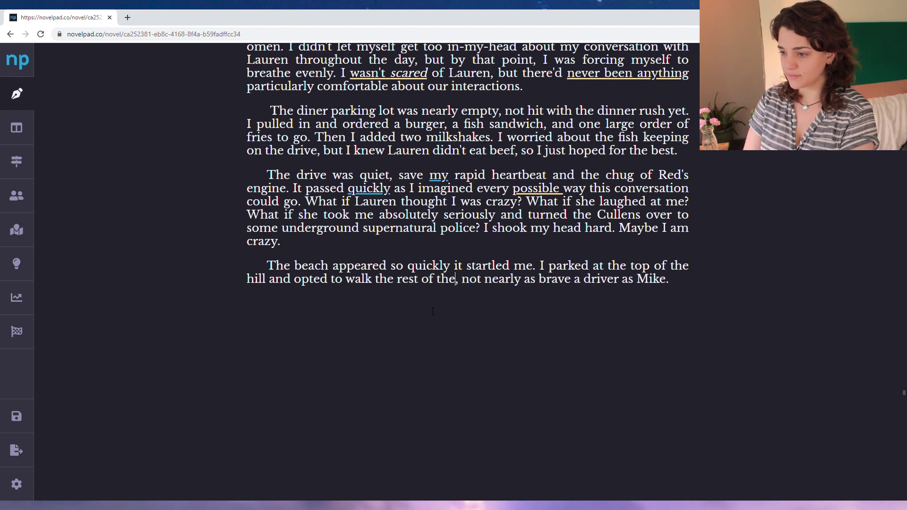
pyautogui.write(' down')
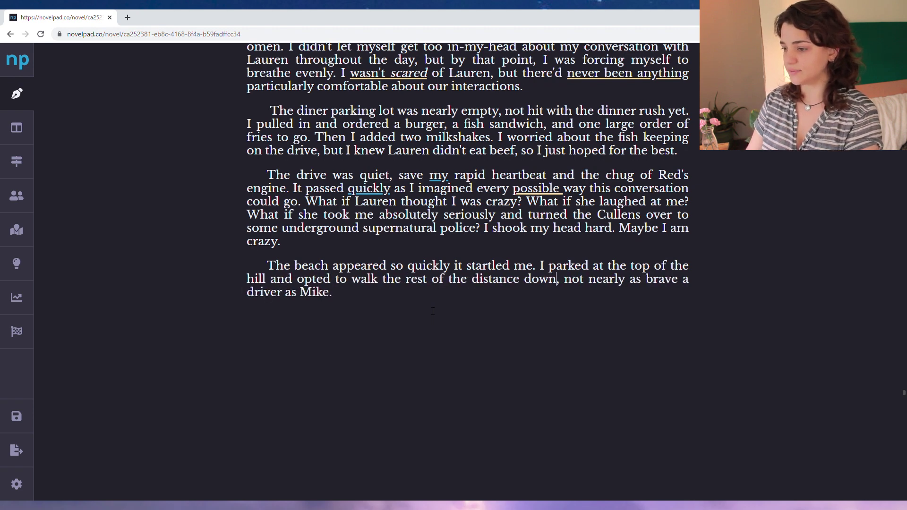
pyautogui.hotkey('ctrl', 'Left')
pyautogui.hotkey('ctrl', 'Left')
pyautogui.write('or reckl')
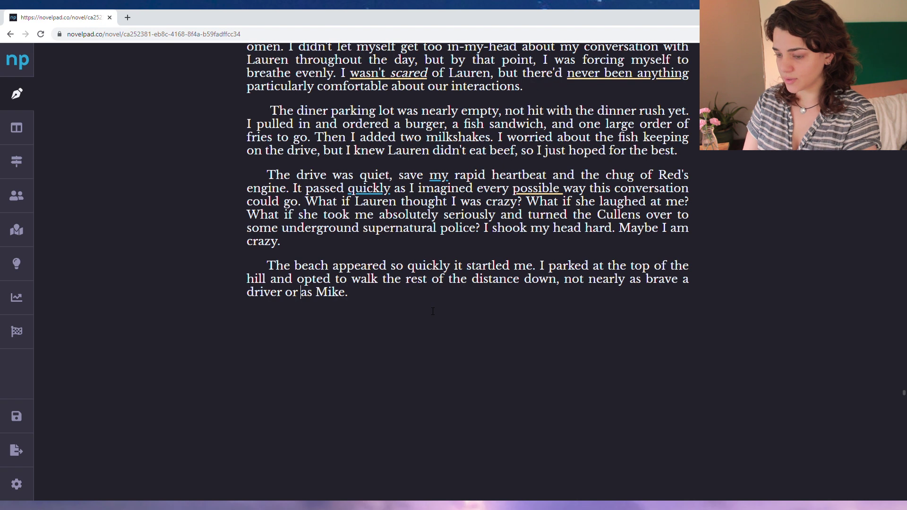
pyautogui.write('ess a parker')
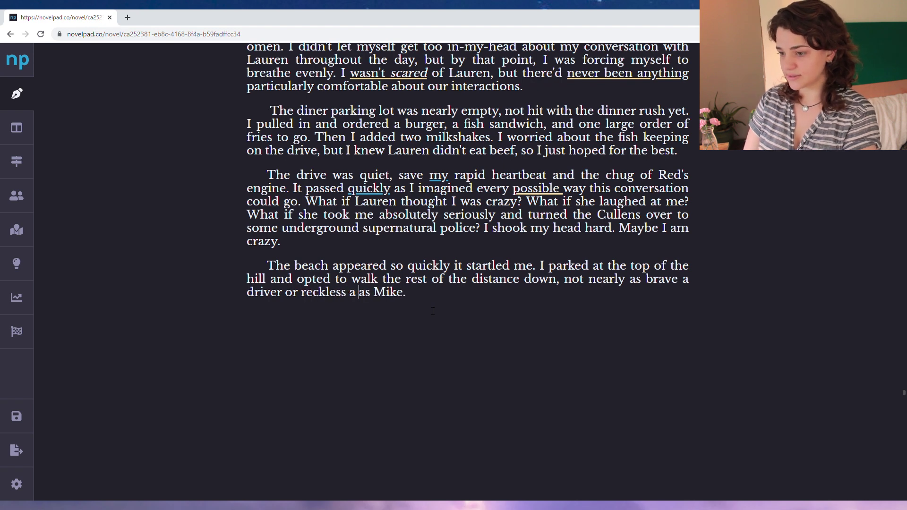
pyautogui.scroll(-1, 639, 287)
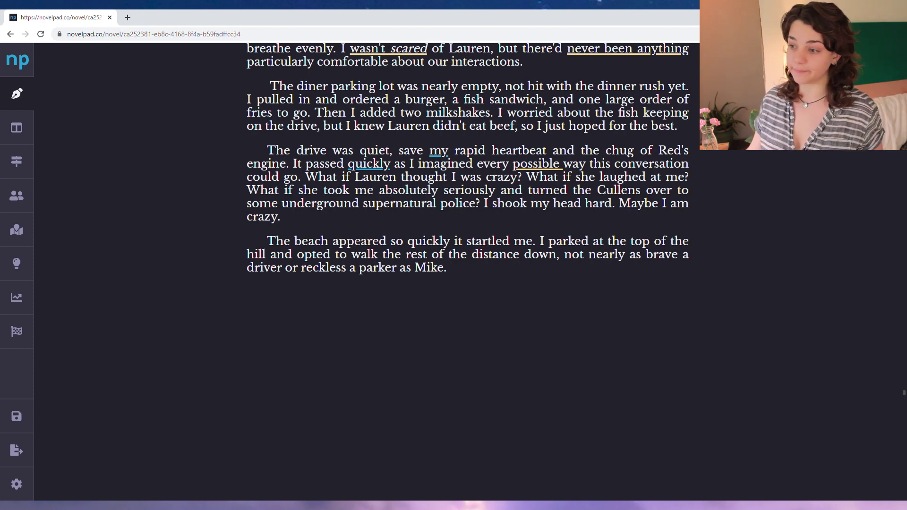
# Write the warm diner-food paragraph hoping Lauren arrives before it's soggy, then begin 'But Lauren had beat me there.'
pyautogui.press('Return')
pyautogui.write('The bag of diner food was ')
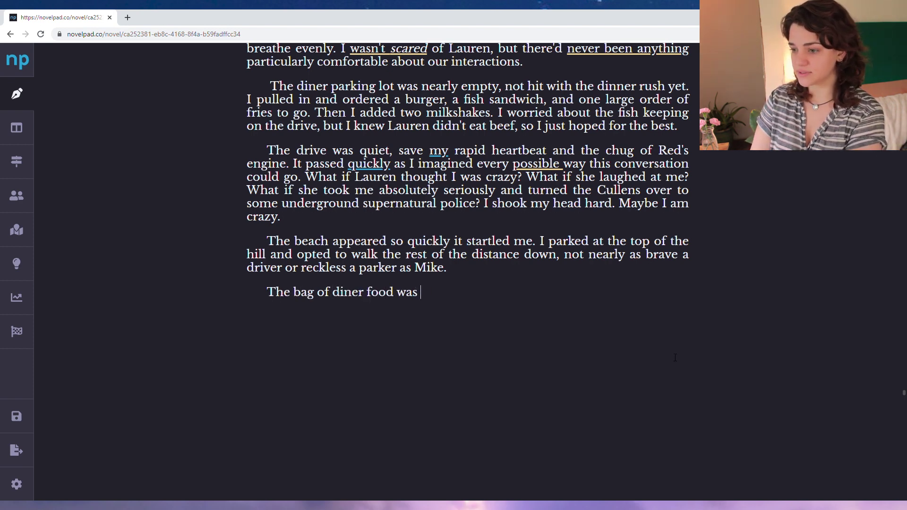
pyautogui.write('still warm against ')
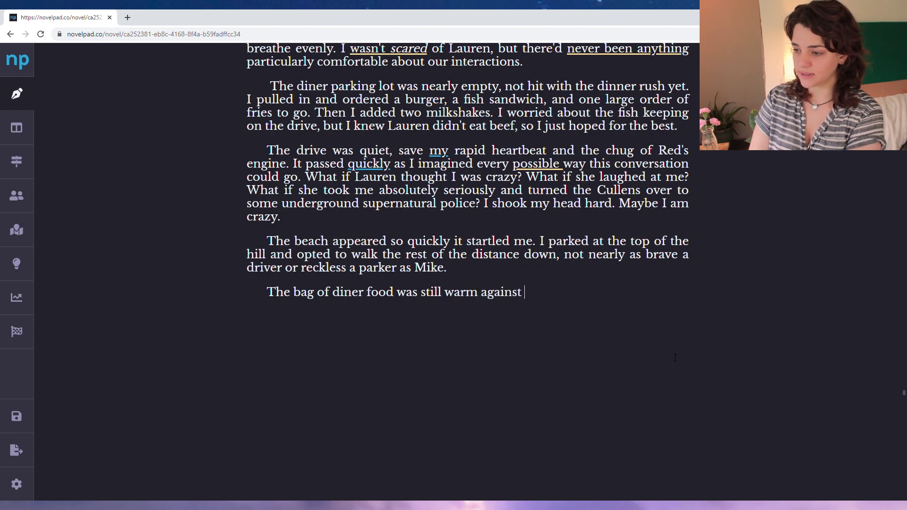
pyautogui.write('my leg')
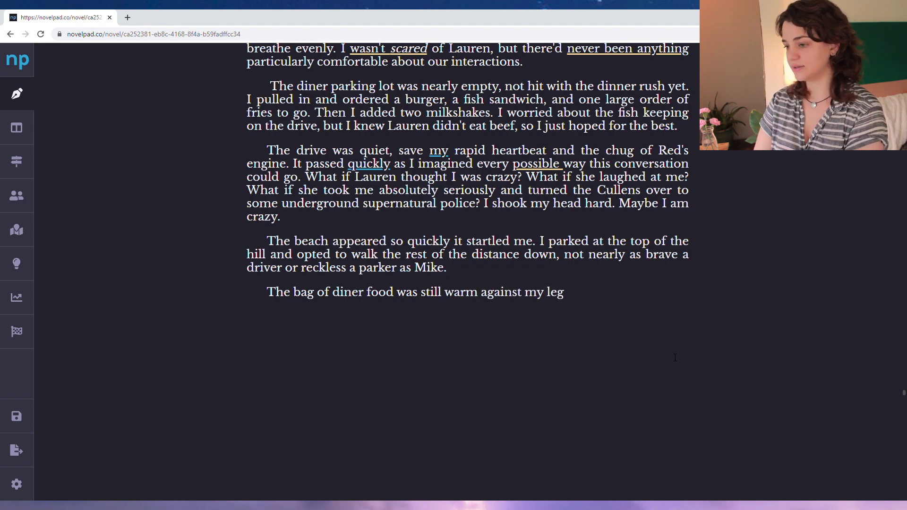
pyautogui.press('BackSpace')
pyautogui.press('BackSpace')
pyautogui.press('BackSpace')
pyautogui.write('thigh, and I ')
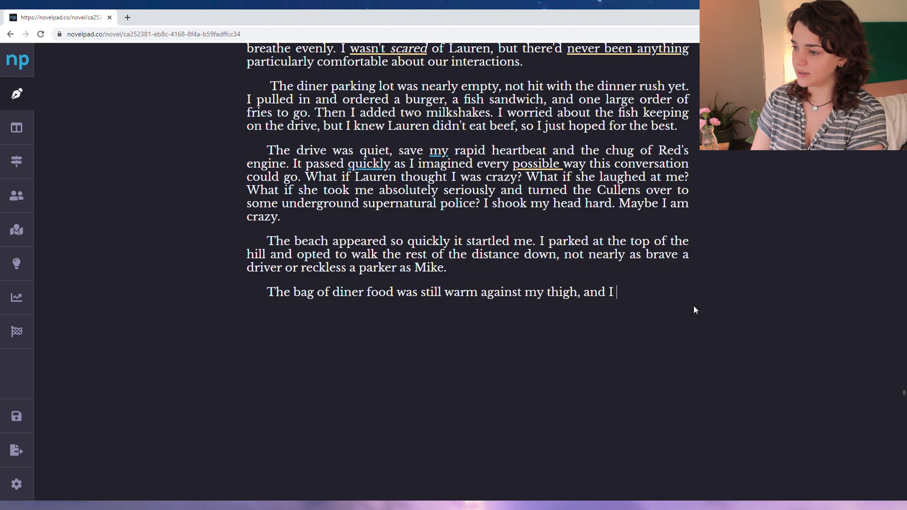
pyautogui.write('hoped Lauren arriv')
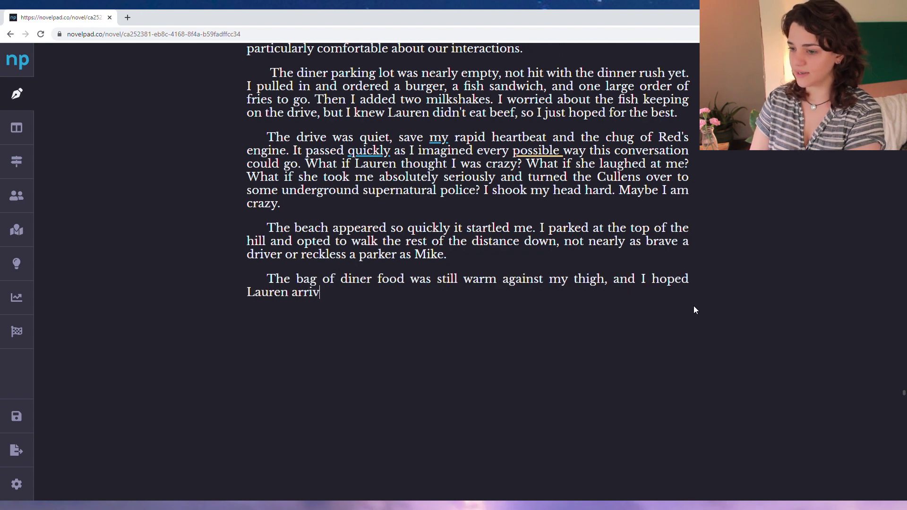
pyautogui.write('ed before it got s')
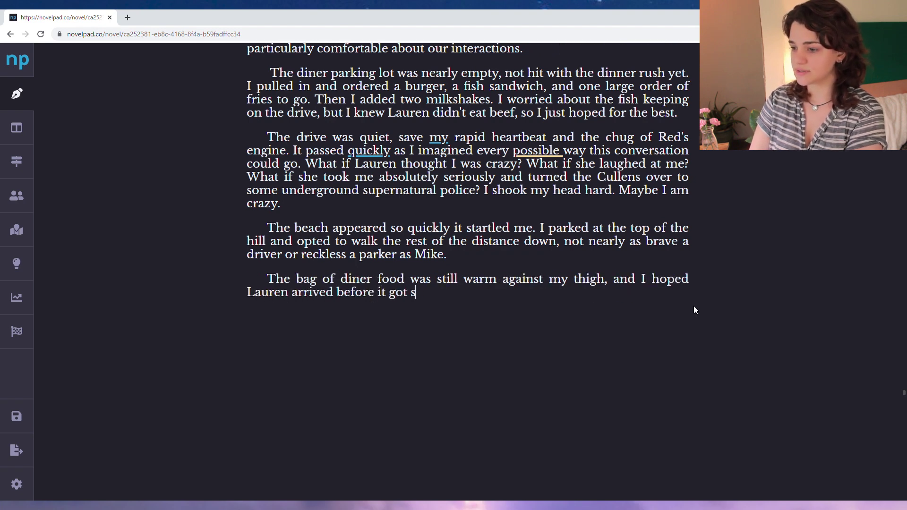
pyautogui.write('oggy.')
pyautogui.press('Return')
pyautogui.write('But Lauren ')
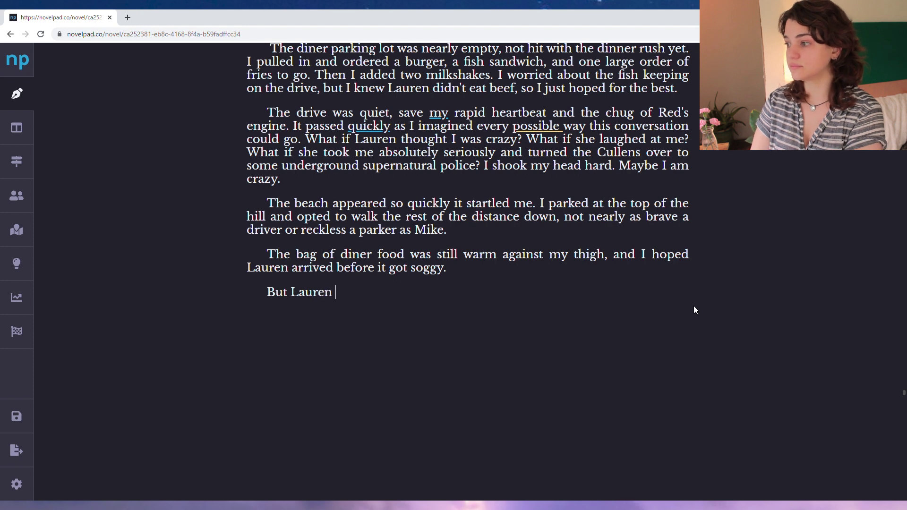
pyautogui.write('had beat me there. Sh')
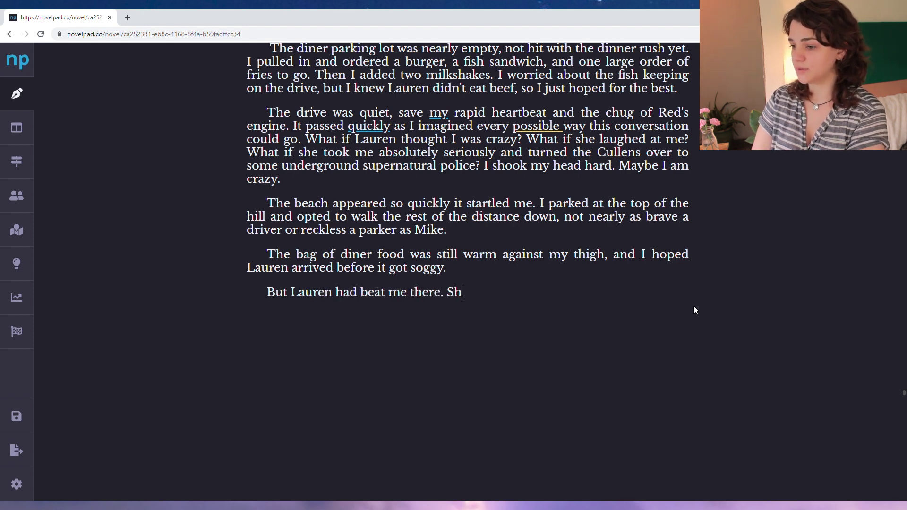
pyautogui.write('e was perched ')
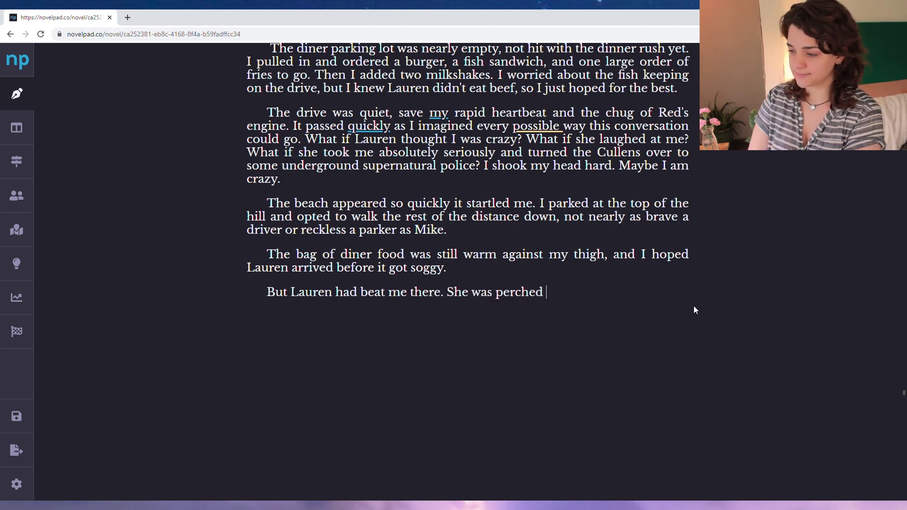
pyautogui.write('on the same driftwoo')
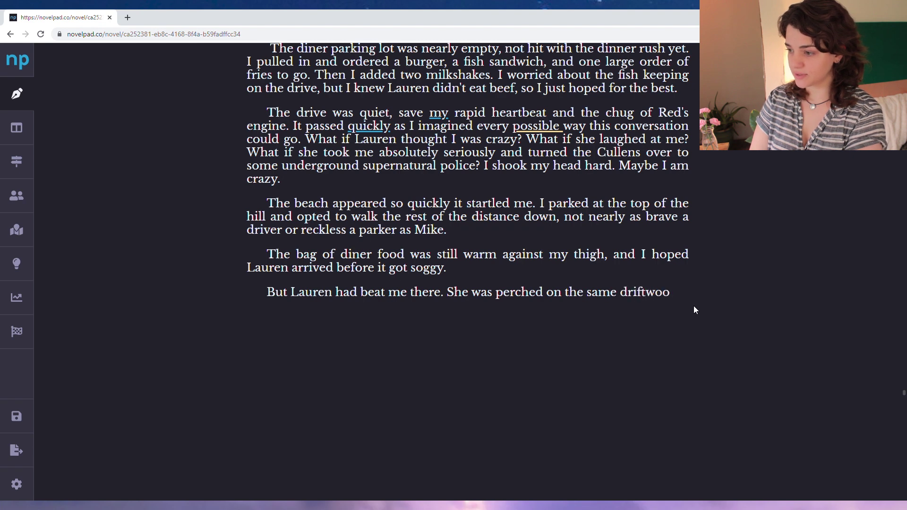
pyautogui.write('d Jasmine and I had sp')
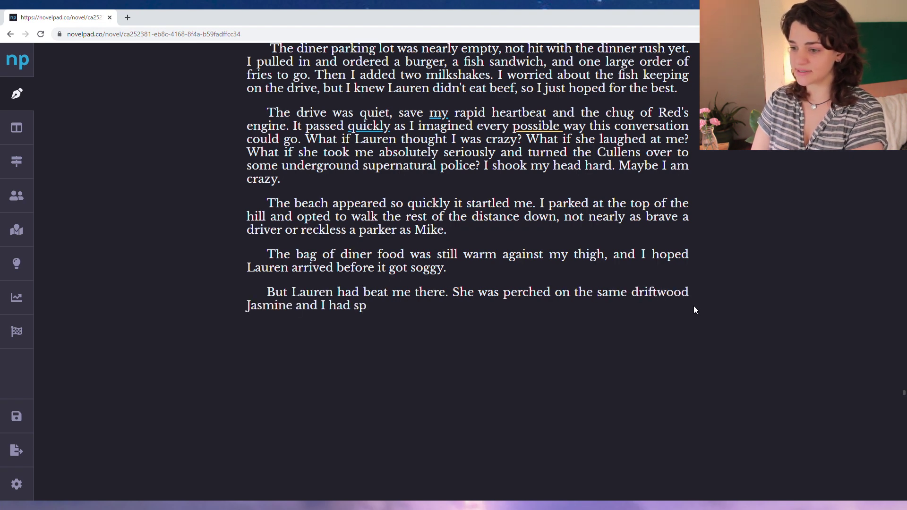
pyautogui.write('oken on a few')
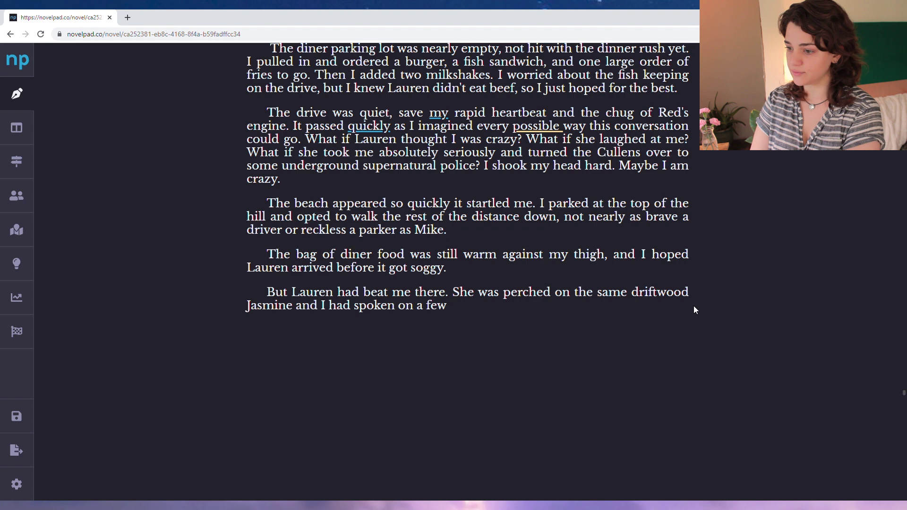
pyautogui.write(' weeks before, her yellow car')
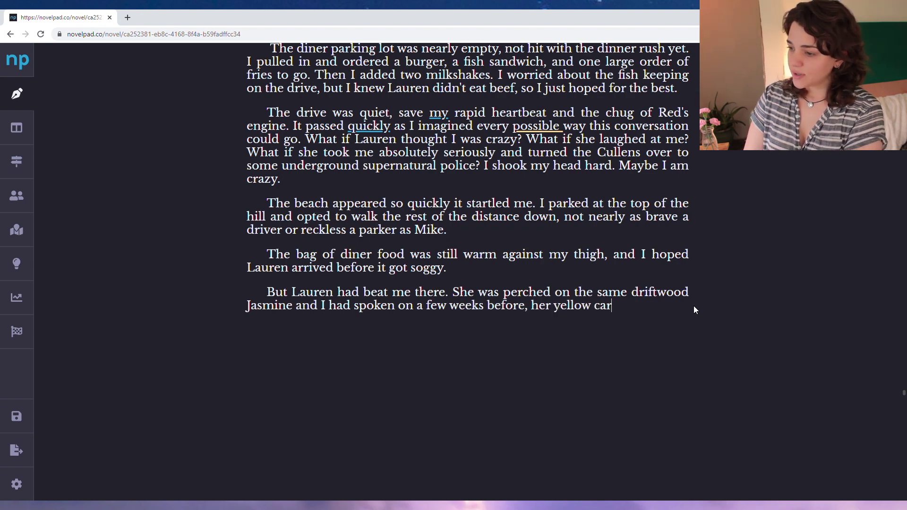
pyautogui.write('digan wrapped tightly around her. She had been wearing a black and white ')
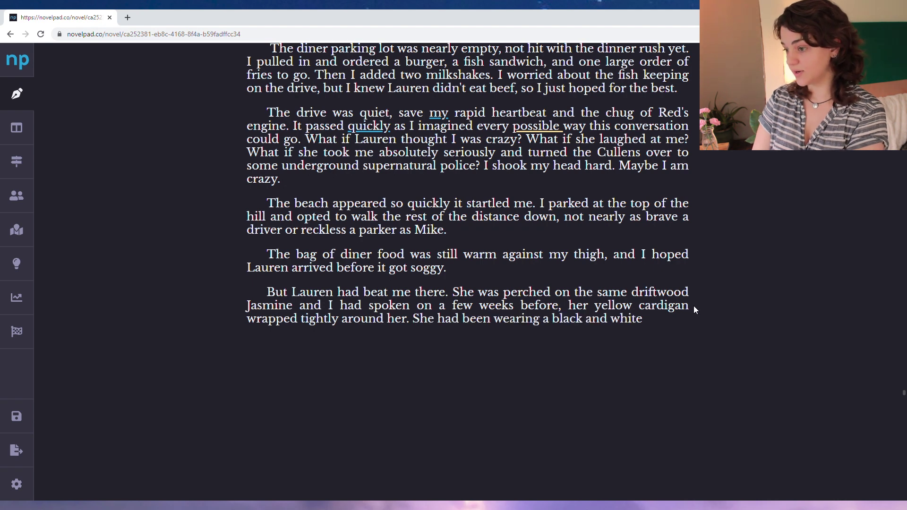
pyautogui.write('flannel at school.')
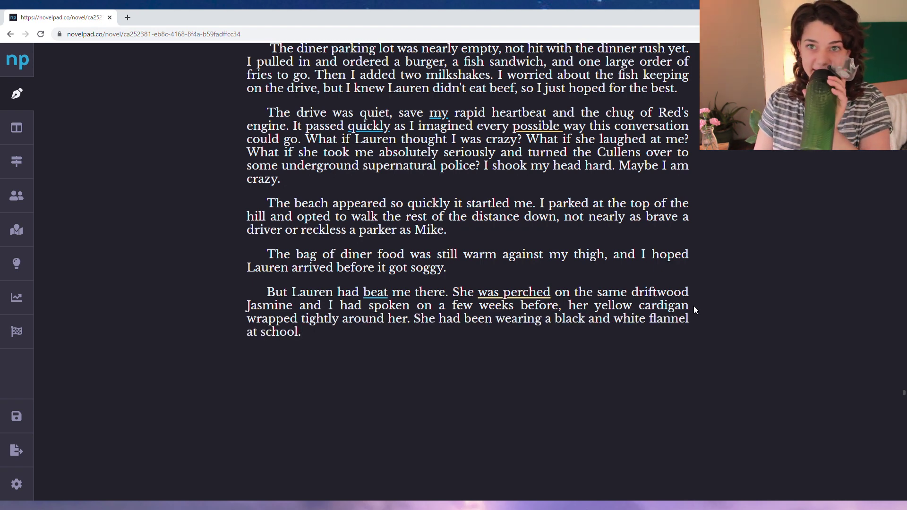
pyautogui.write(' The jeans she h')
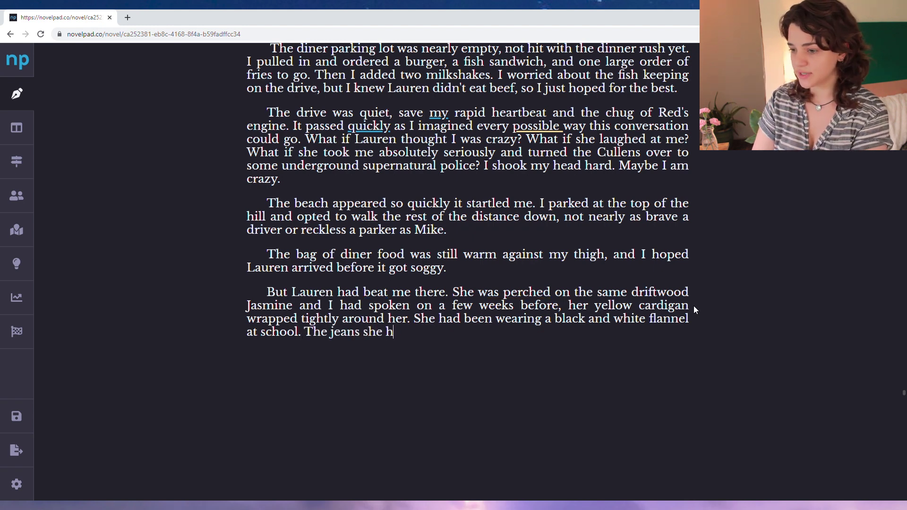
pyautogui.write('ad on were differen tto')
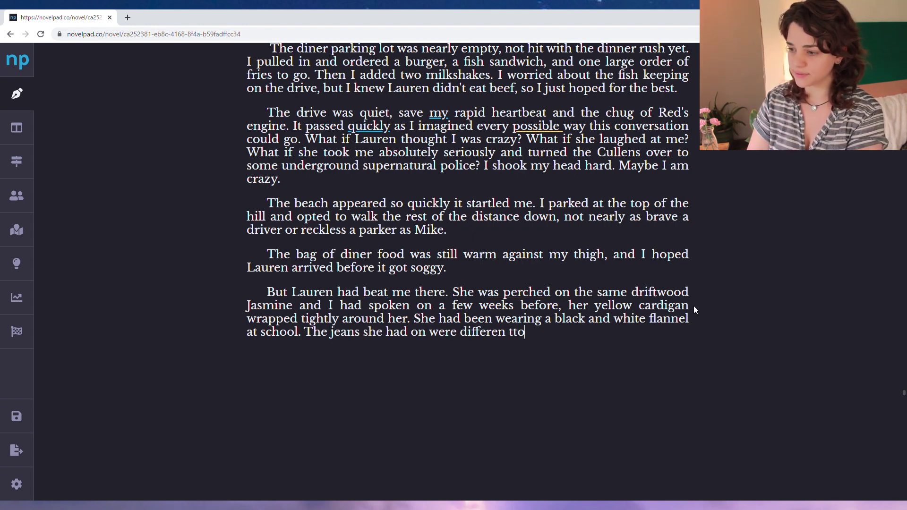
pyautogui.press('BackSpace')
pyautogui.press('BackSpace')
pyautogui.press('BackSpace')
pyautogui.press('BackSpace')
pyautogui.write('t too—dar')
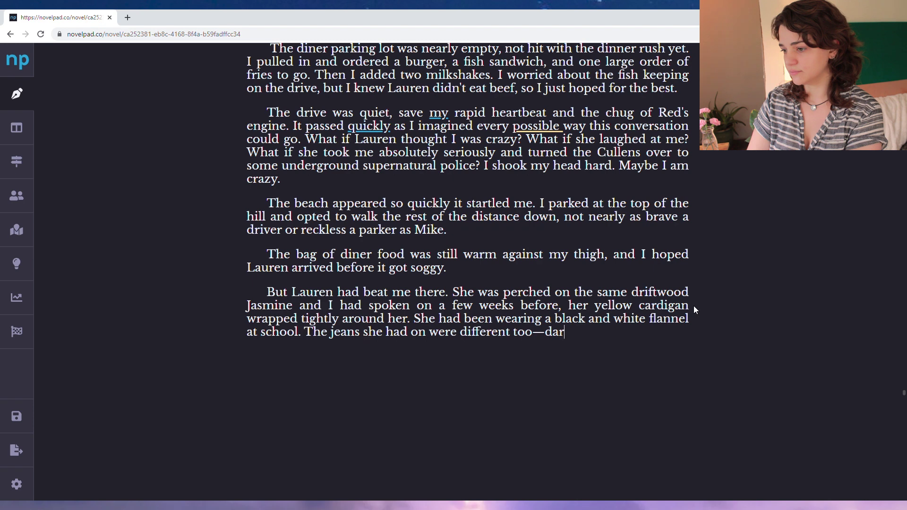
pyautogui.write('ker wash with fl')
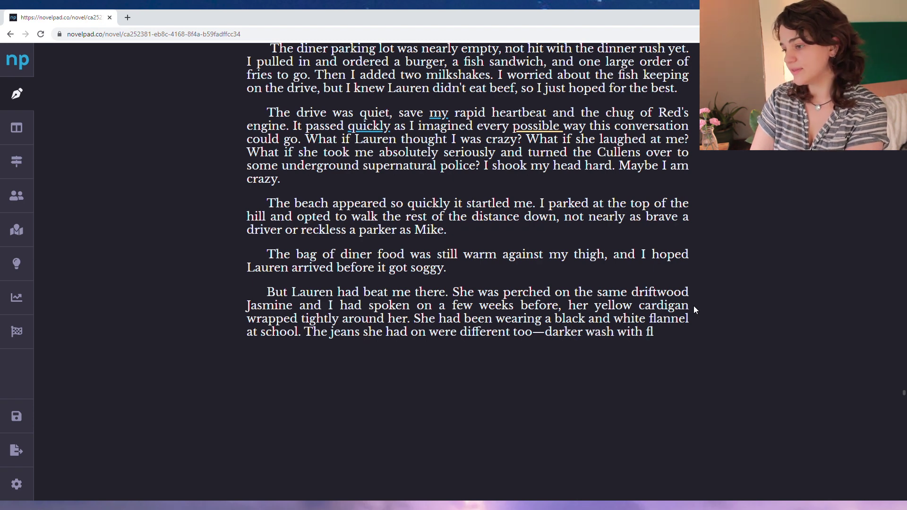
pyautogui.write('ared legs.')
# Write Lauren's 'Hey' greeting and Bella handing over a fish sandwich and milkshake, then start 'So what's going on?'
pyautogui.press('Return')
pyautogui.write('"Hey,')
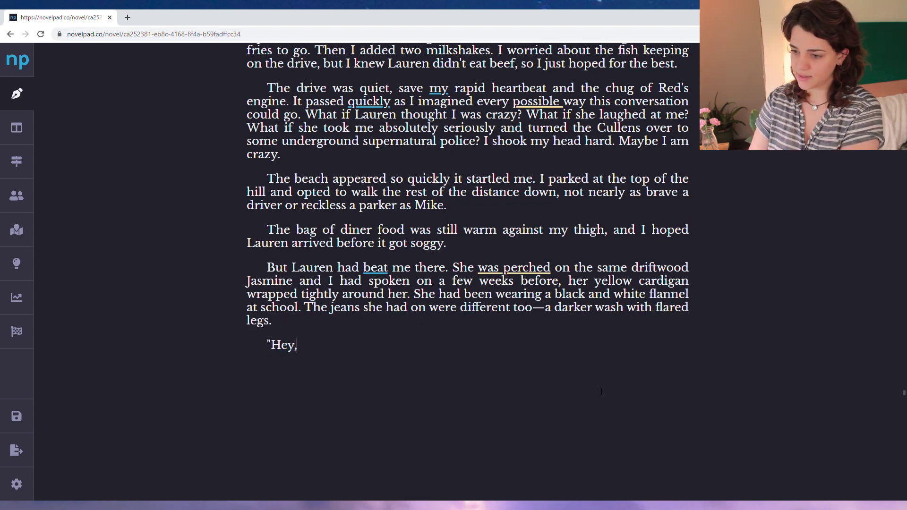
pyautogui.write('" she said without look')
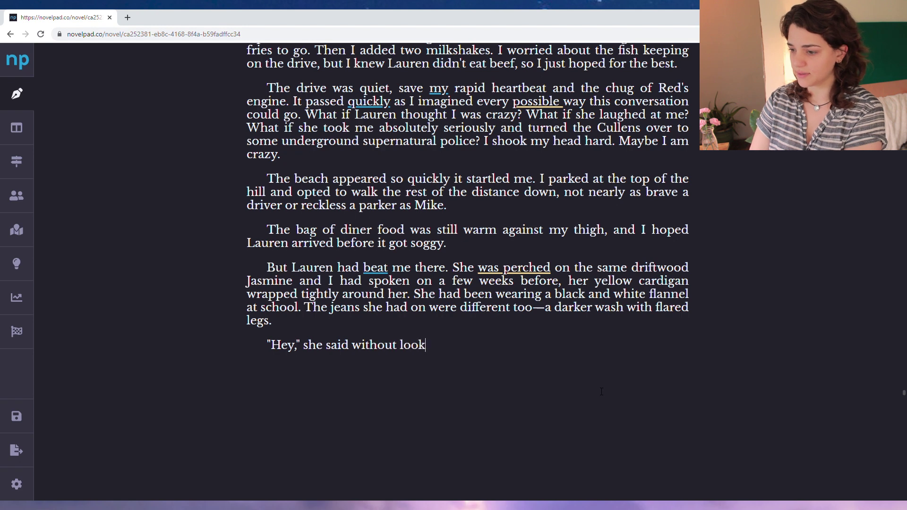
pyautogui.write("ing up. I didn't know s")
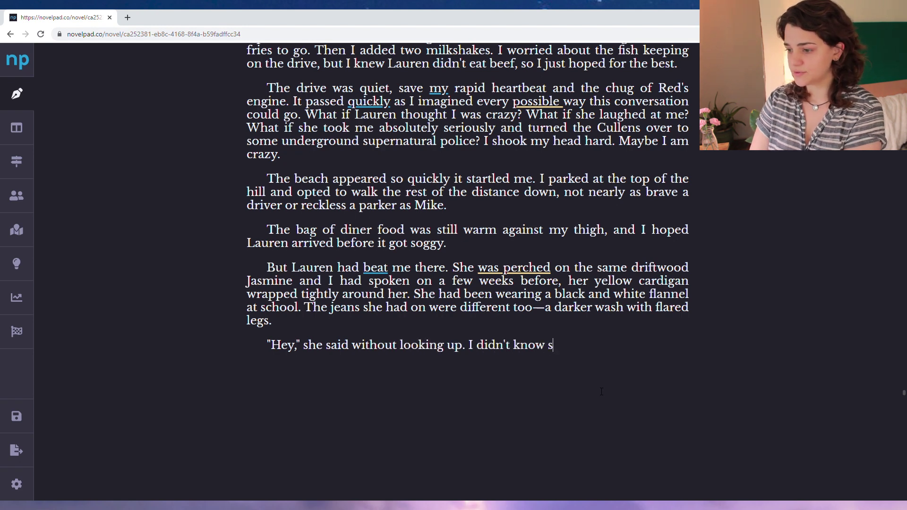
pyautogui.write('he\'d seen me"')
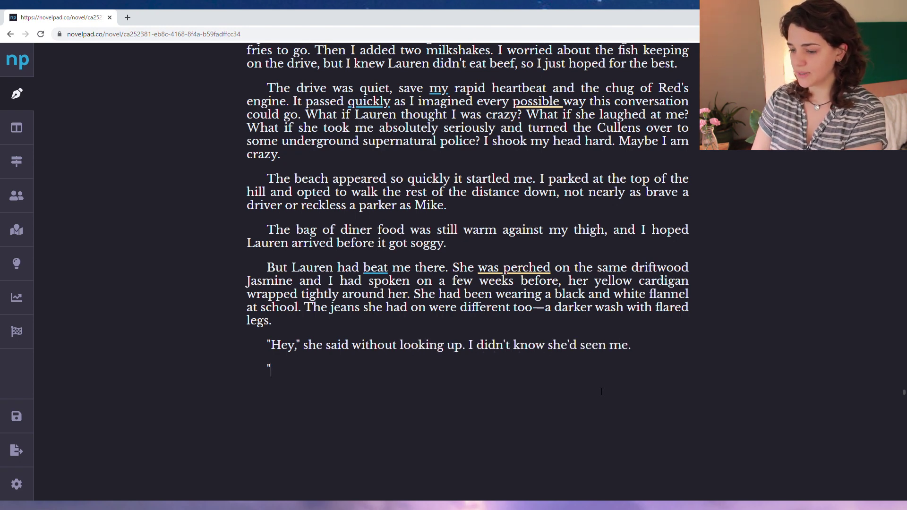
pyautogui.write('Hi. I brought ')
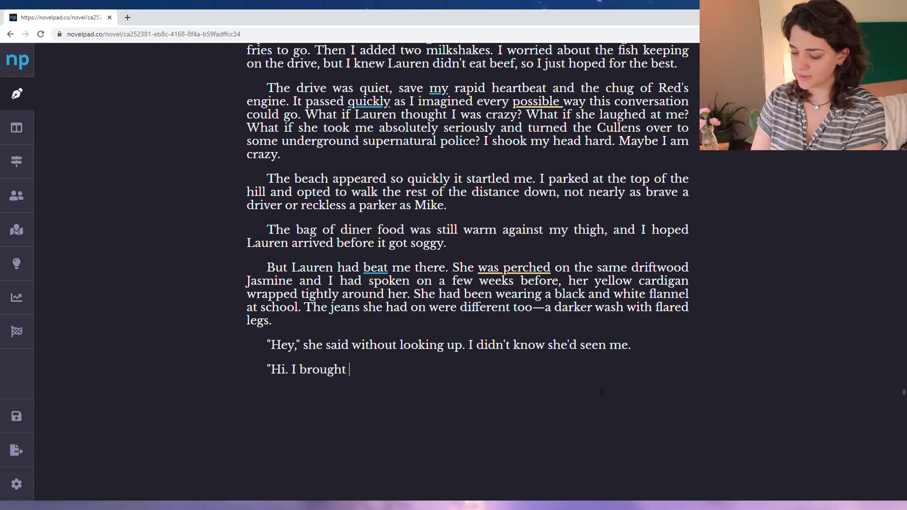
pyautogui.write('you a fish sandwic')
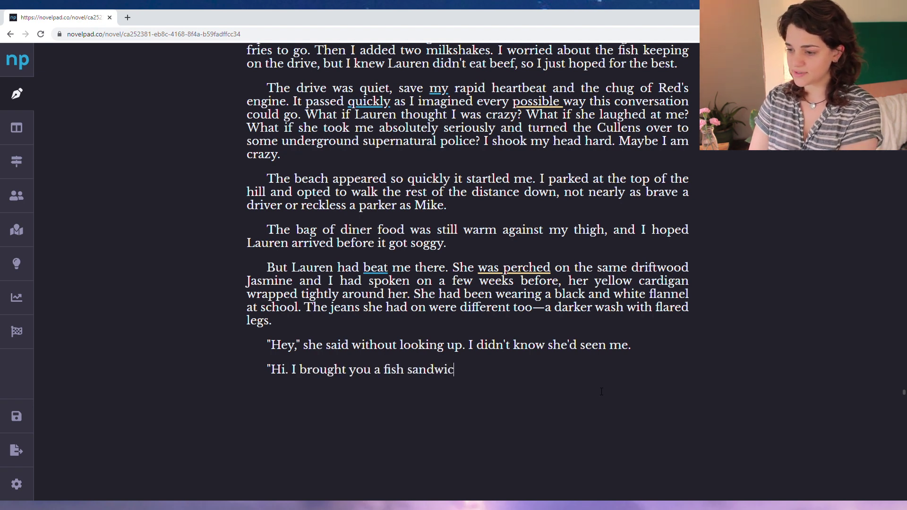
pyautogui.write('h." I sat beside her and awk')
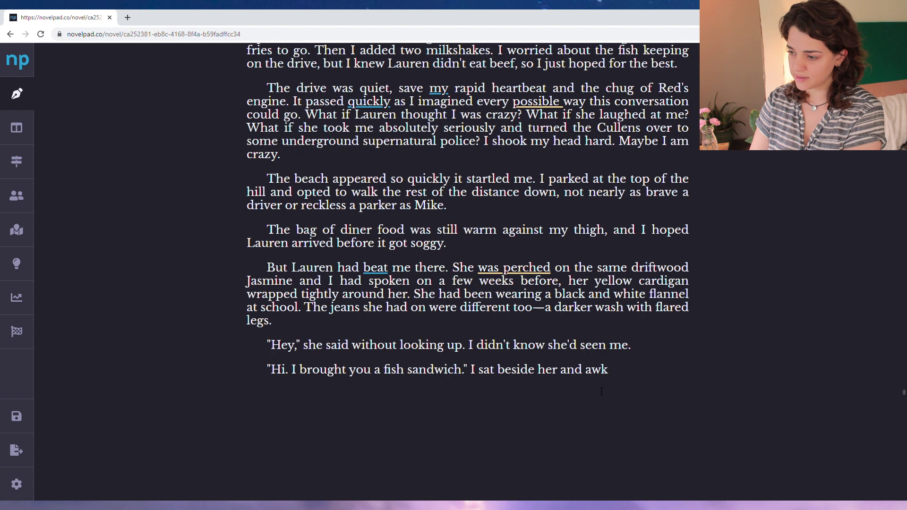
pyautogui.write('wardly shuffled o')
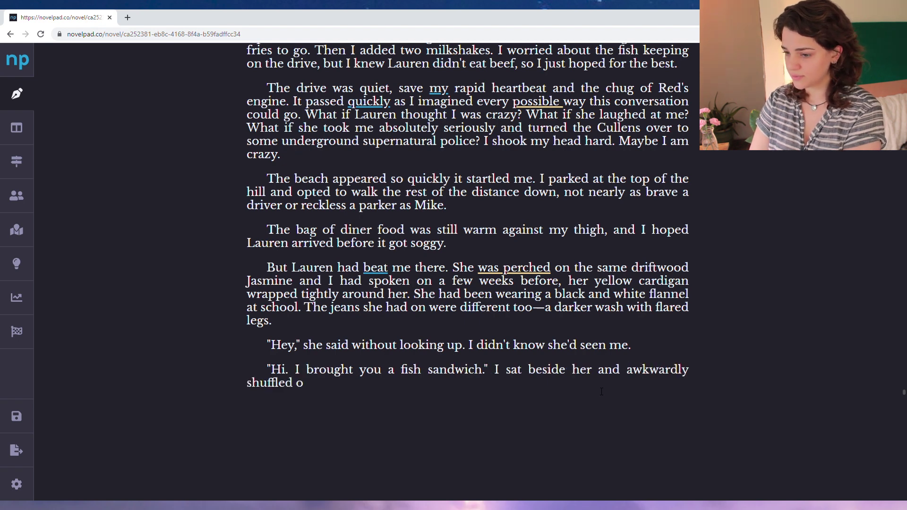
pyautogui.write('ne of the milkshak')
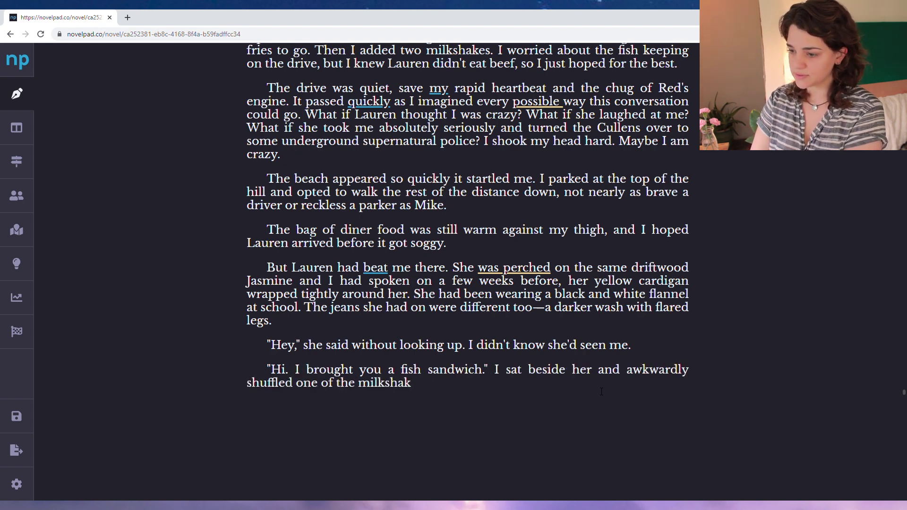
pyautogui.write('es into her hand while')
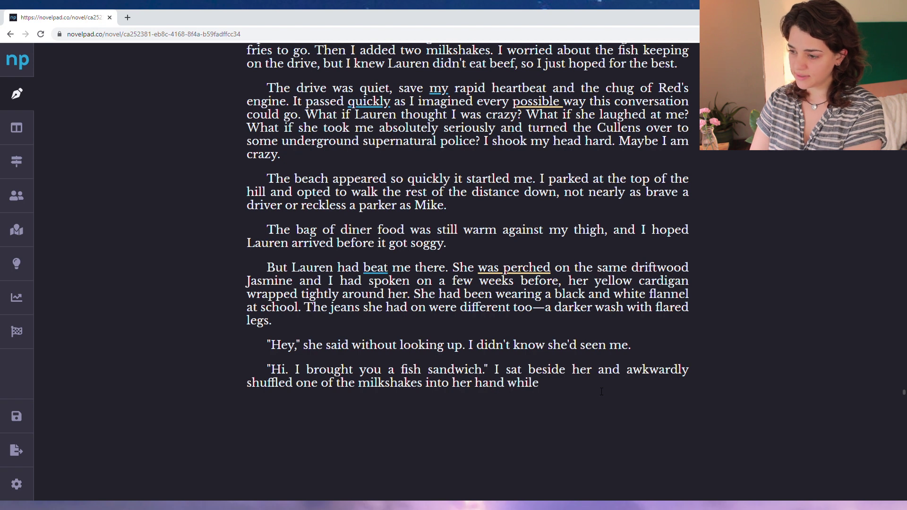
pyautogui.write(' digging through the ')
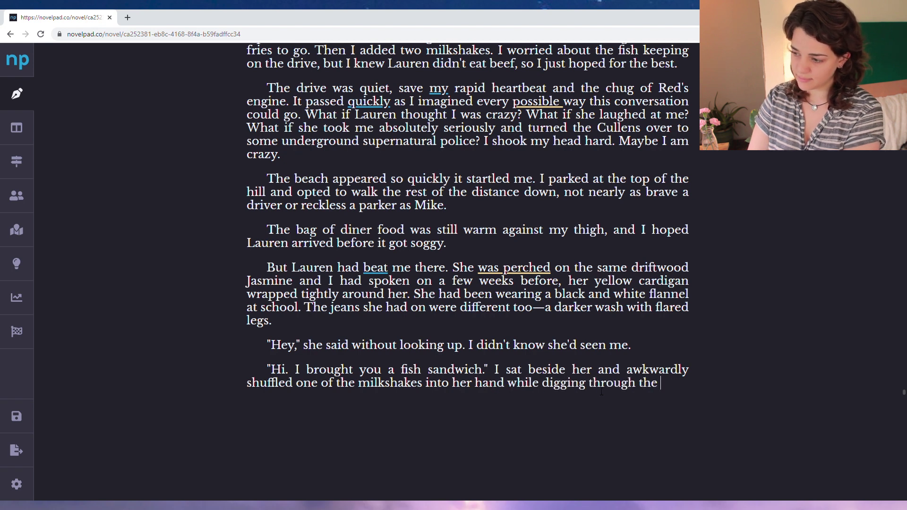
pyautogui.write('bag with a')
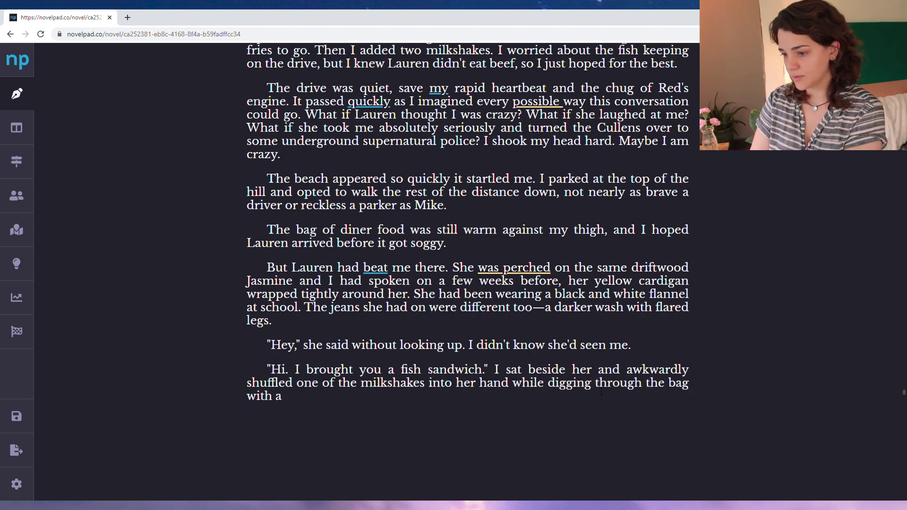
pyautogui.write(' free pinky on my o')
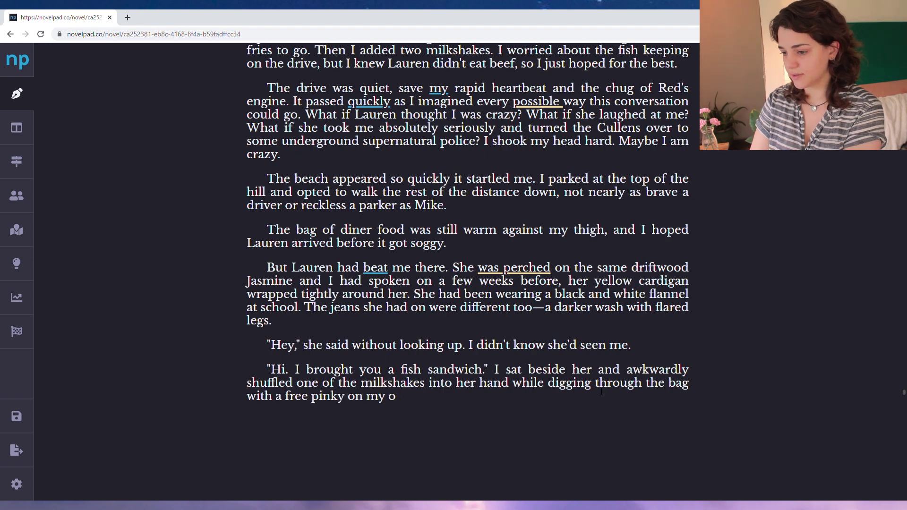
pyautogui.write('ther hand.She smiled and took it ')
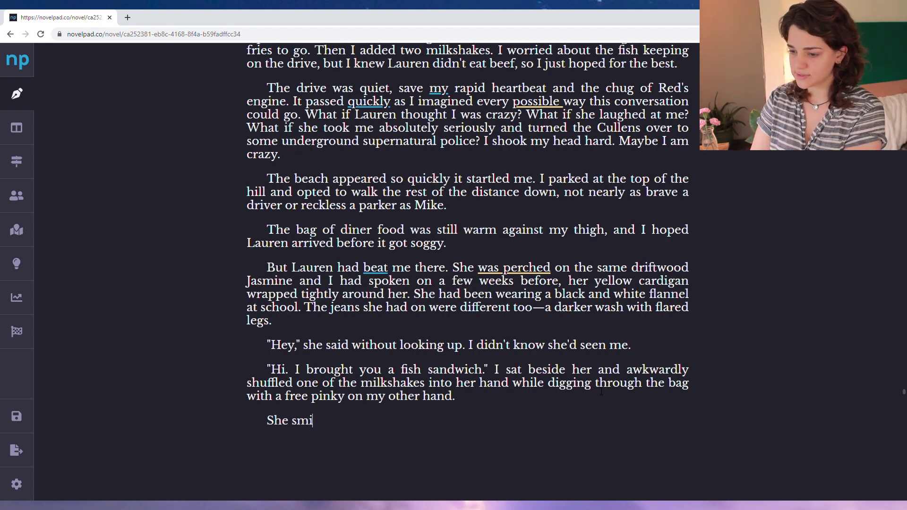
pyautogui.write('from m')
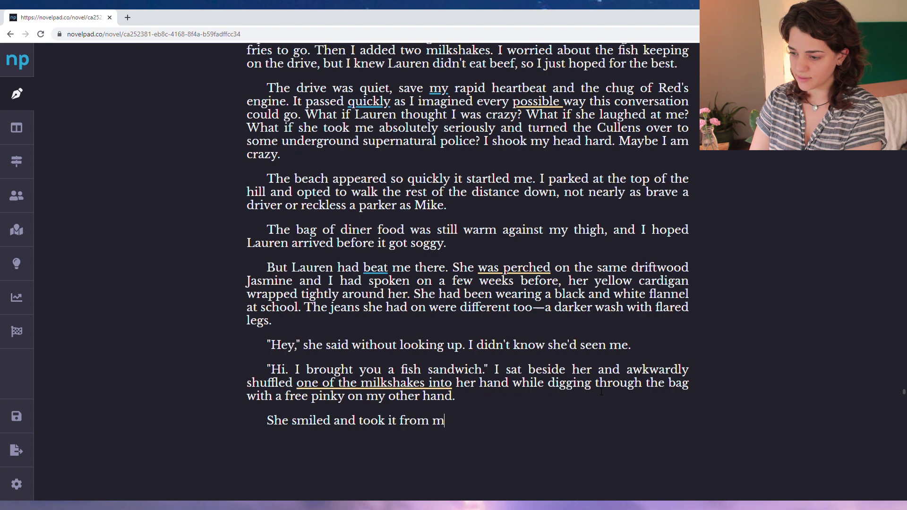
pyautogui.write('e, easily divvyin')
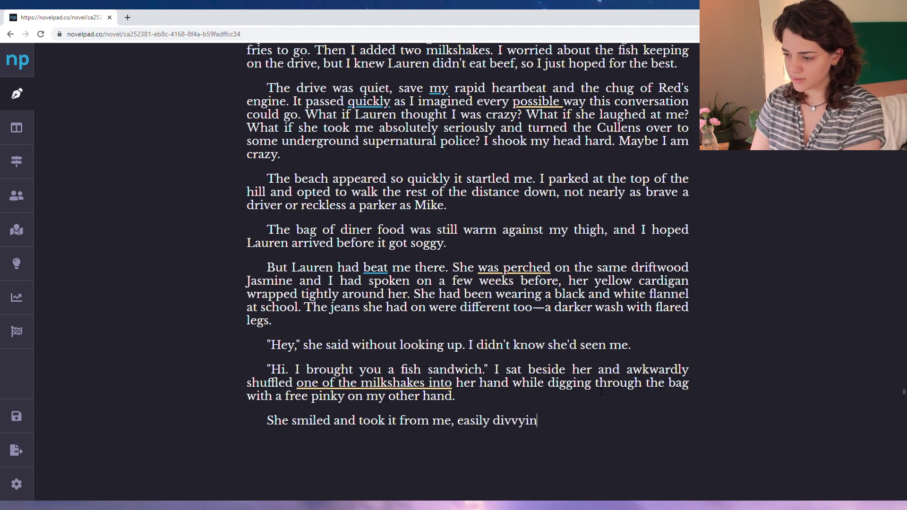
pyautogui.write('g up the food and making')
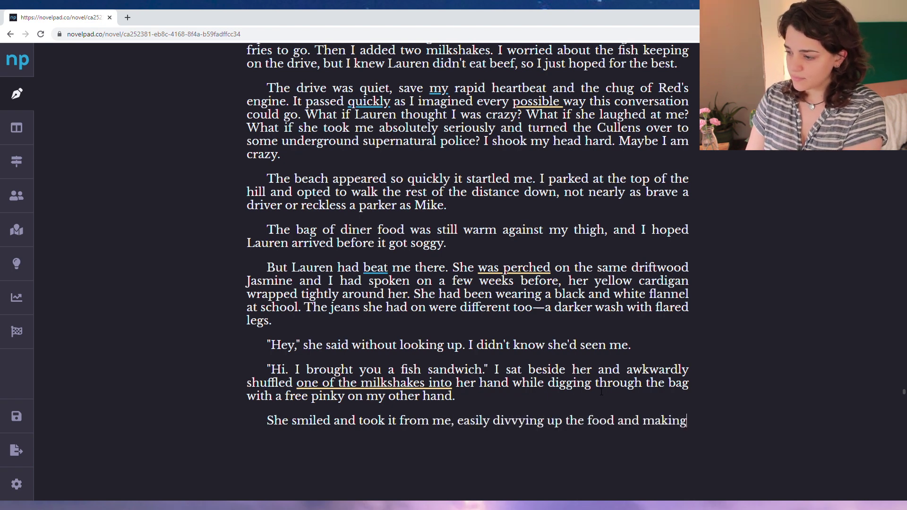
pyautogui.write(' it look easy. I was always j')
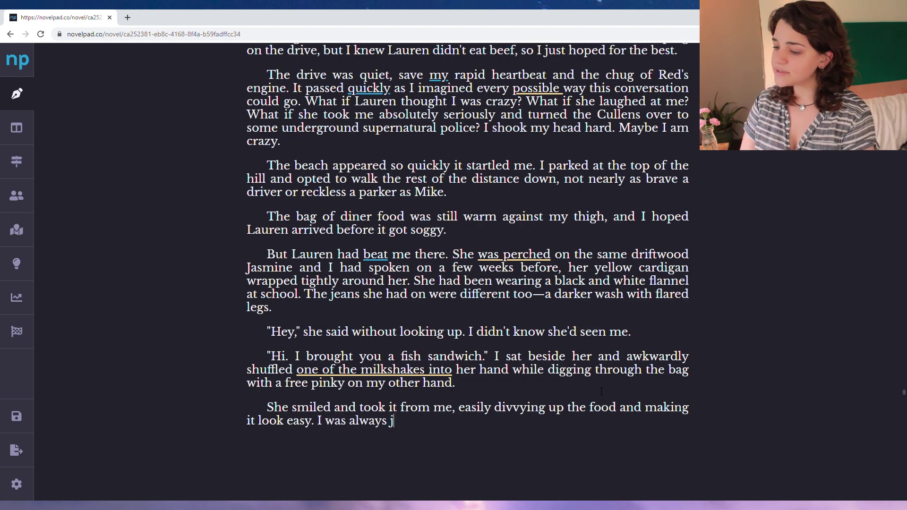
pyautogui.write('ealous of girls with tha')
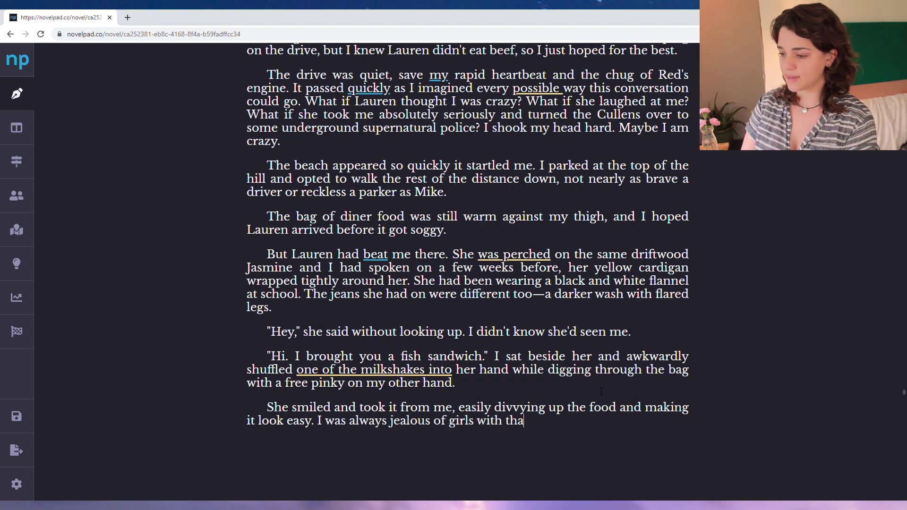
pyautogui.write('t kidn on of casual grace.')
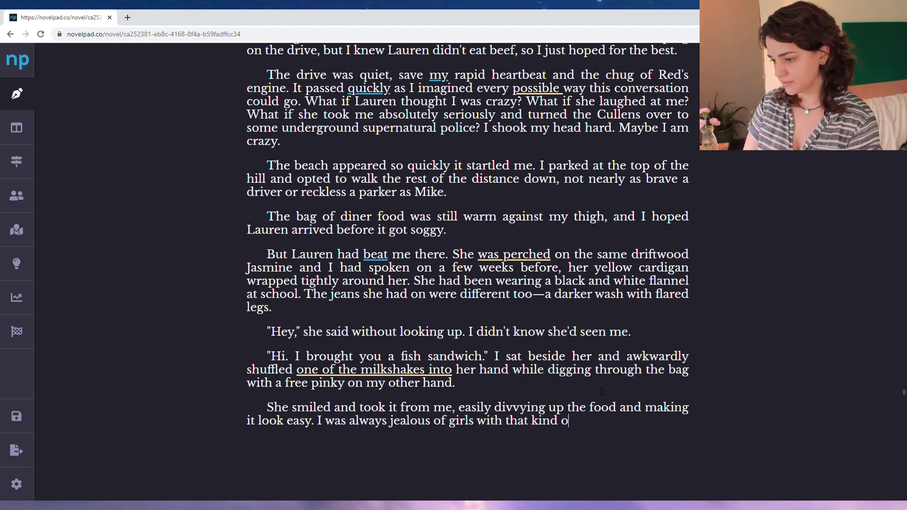
pyautogui.press('Return')
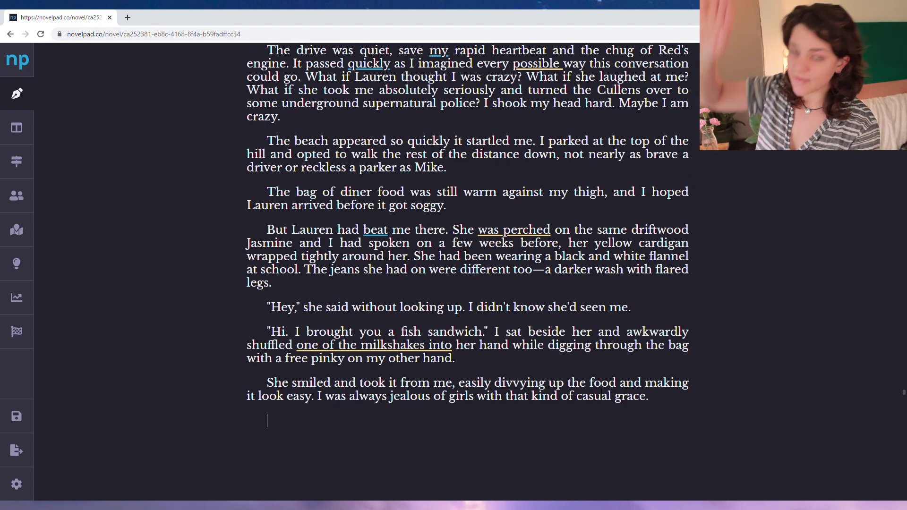
pyautogui.scroll(-1, 600, 404)
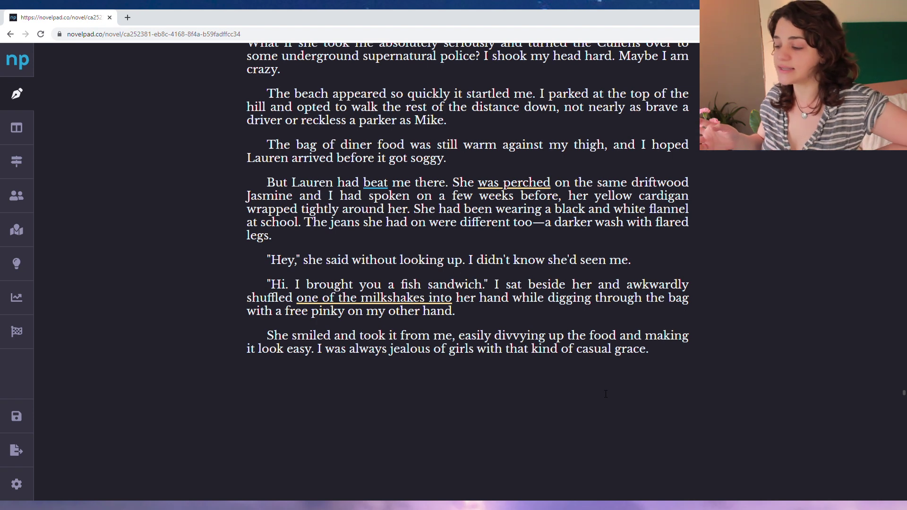
pyautogui.write('"So what\'s going on?"')
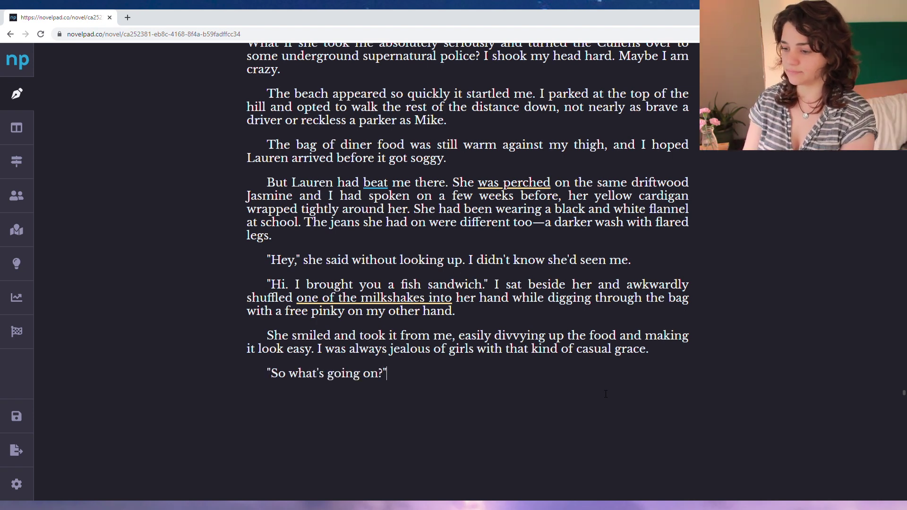
pyautogui.write(' Lauren asked as she ')
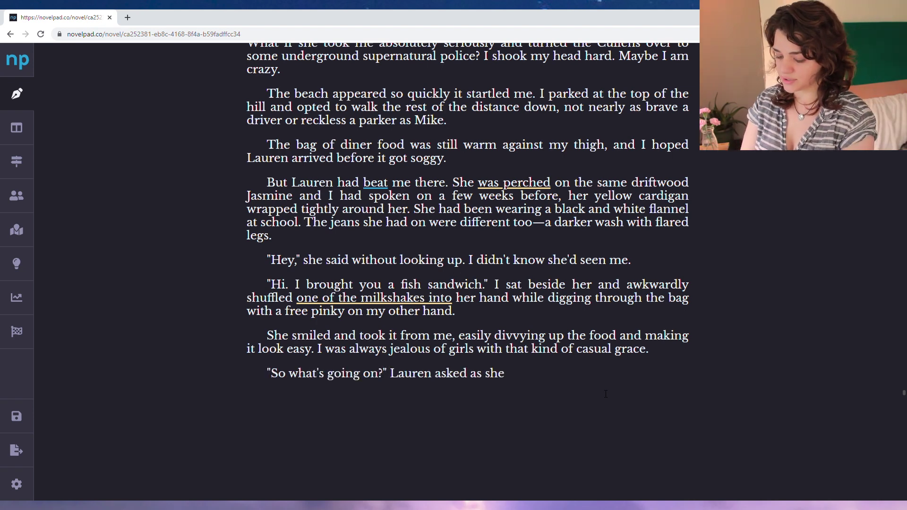
pyautogui.write('shoved a stra')
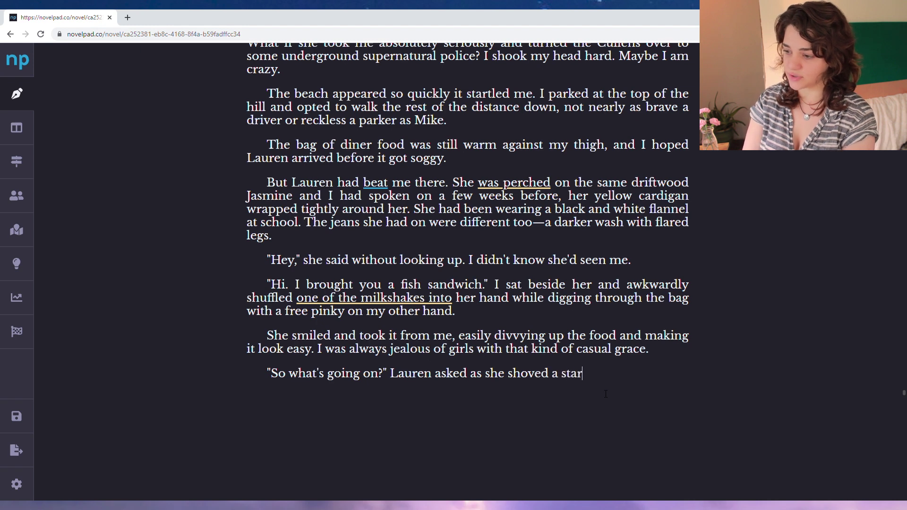
# Finish the milkshake-straw line, add Bella's stalling "Uh, well," reply, and begin "I slurped too fast"
pyautogui.press('BackSpace')
pyautogui.write('raw into the ')
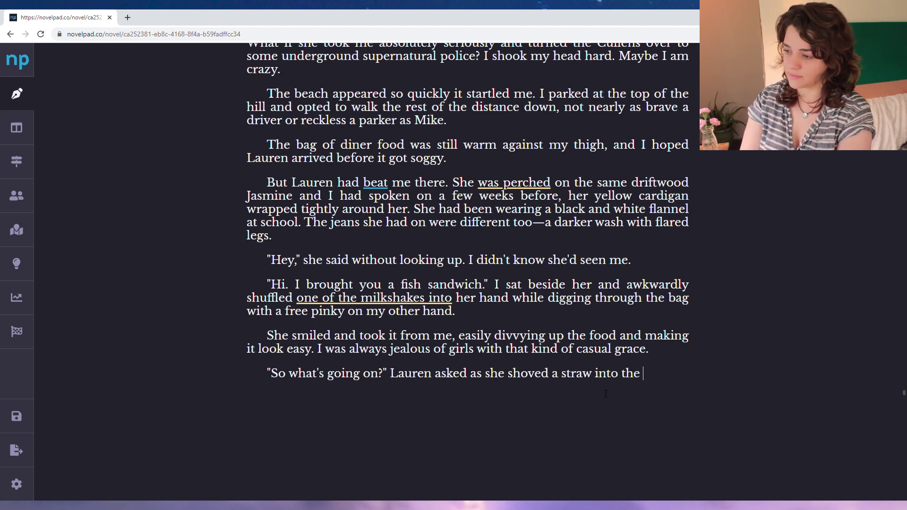
pyautogui.write('lid of my milkshake.')
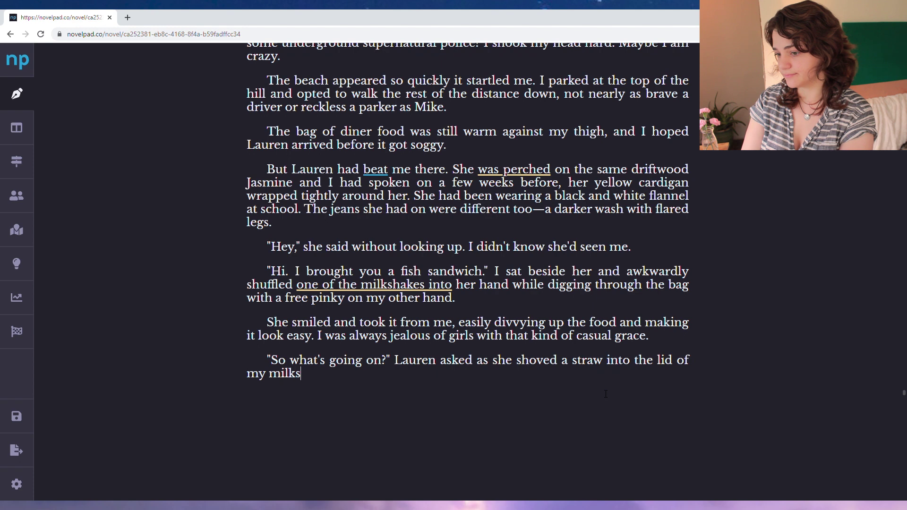
pyautogui.press('Return')
pyautogui.write('Right to it. "U')
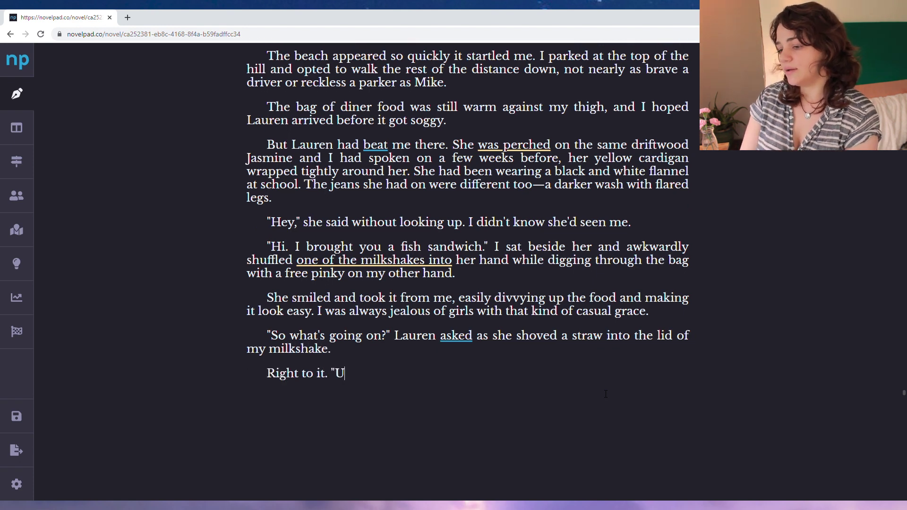
pyautogui.write('h, well," I said. I took a long drink')
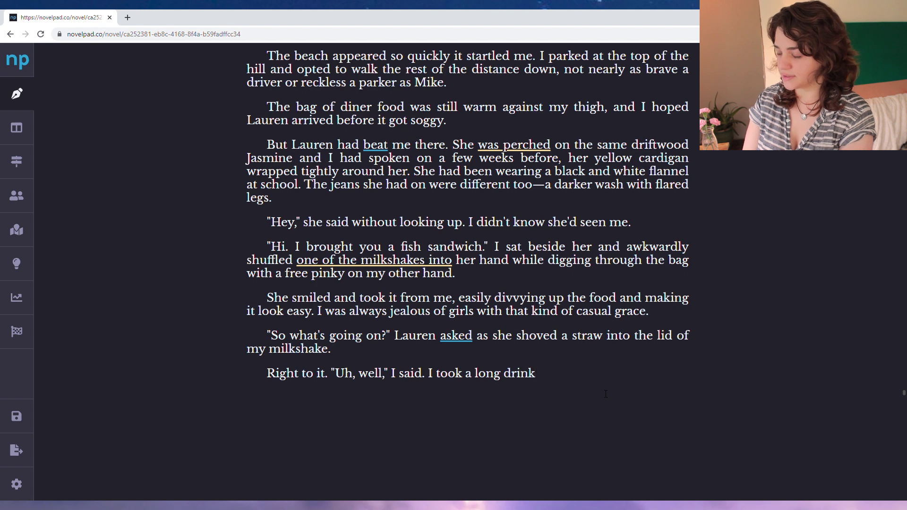
pyautogui.write(' to give myself tim')
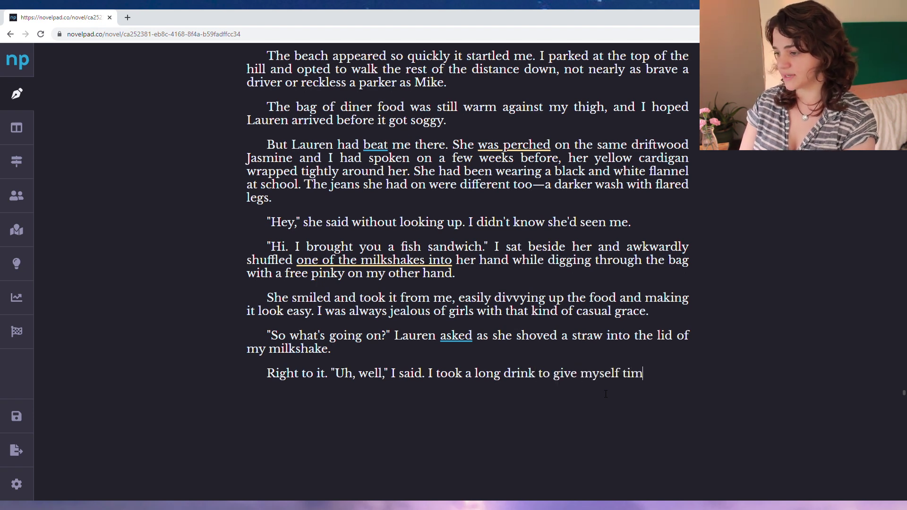
pyautogui.write('e to collect my thought')
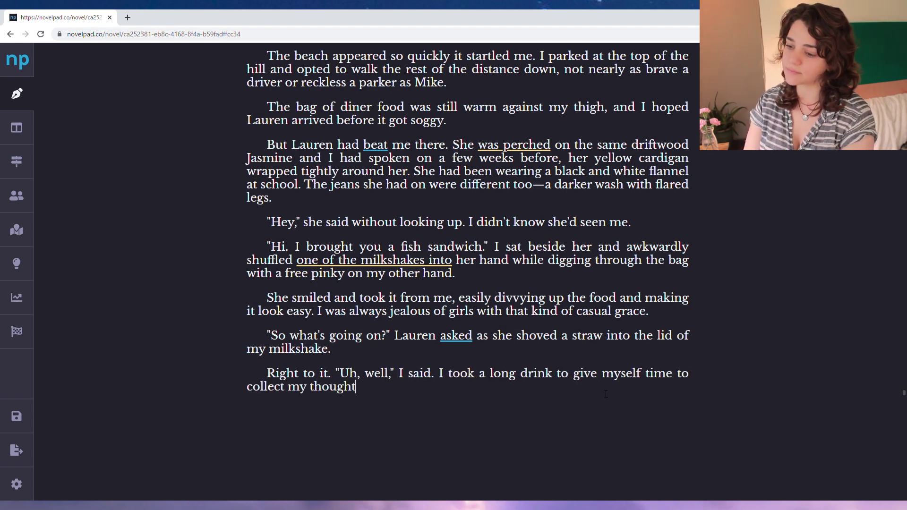
pyautogui.write('s. "I just had some ques')
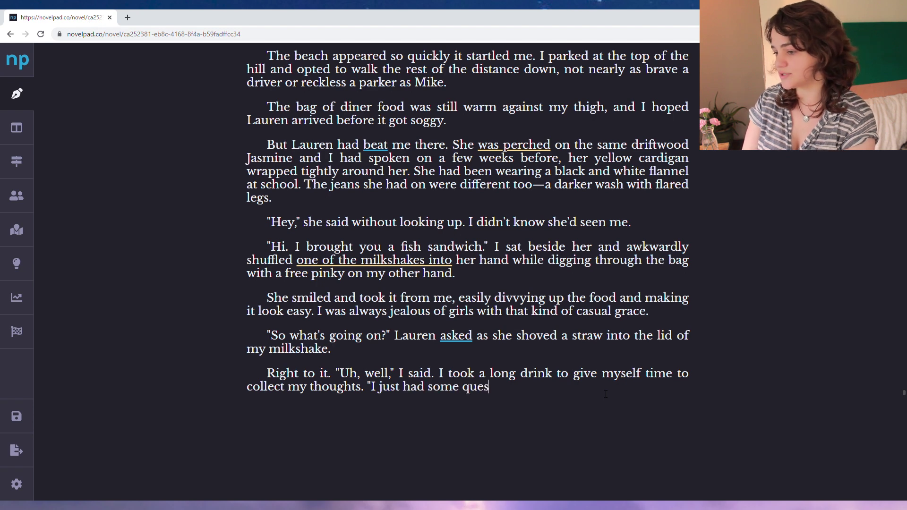
pyautogui.write('tions—" "A')
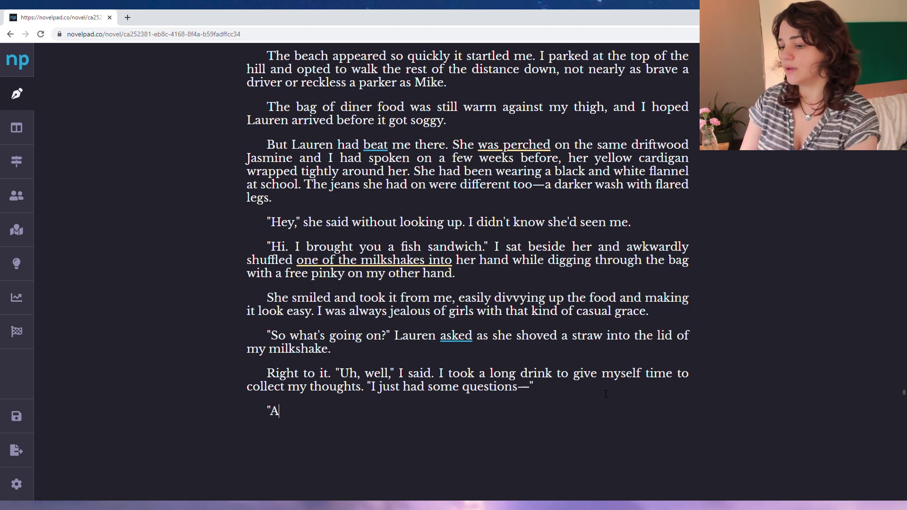
pyautogui.write('bout the Cullens')
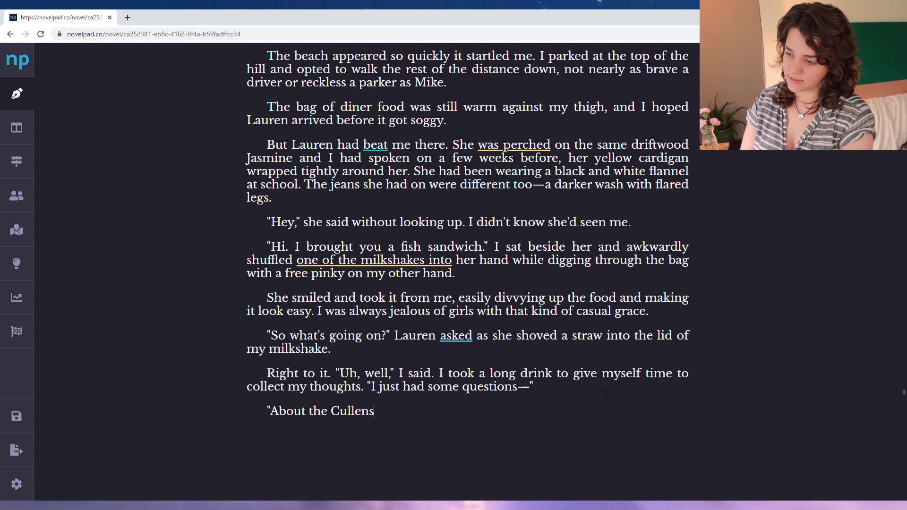
pyautogui.write('," she finished.')
pyautogui.press('Return')
pyautogui.write('I slurped too fast and c')
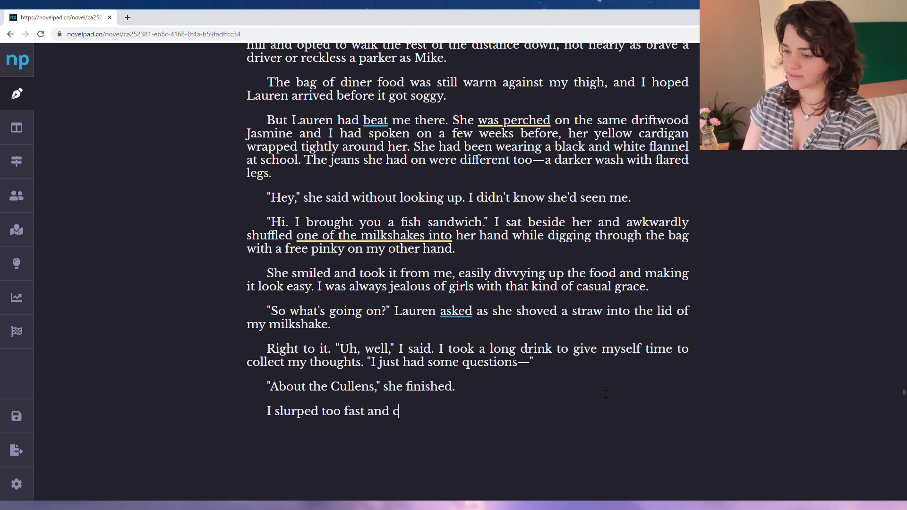
# Write Bella choking into a coughing fit while Lauren chews a fry and waits for her to quiet down
pyautogui.write('hoked, sending myself')
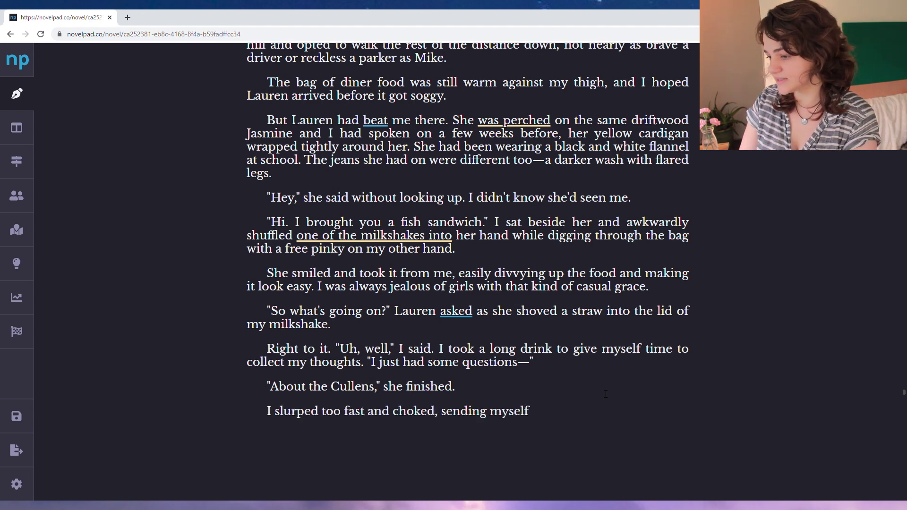
pyautogui.write(' into a coughing fit. Lauren')
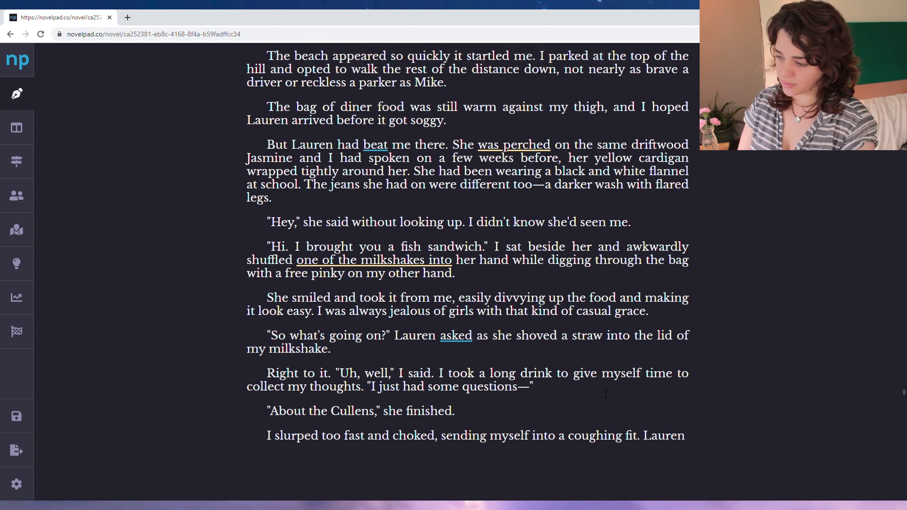
pyautogui.write(' patiently chewed on a f')
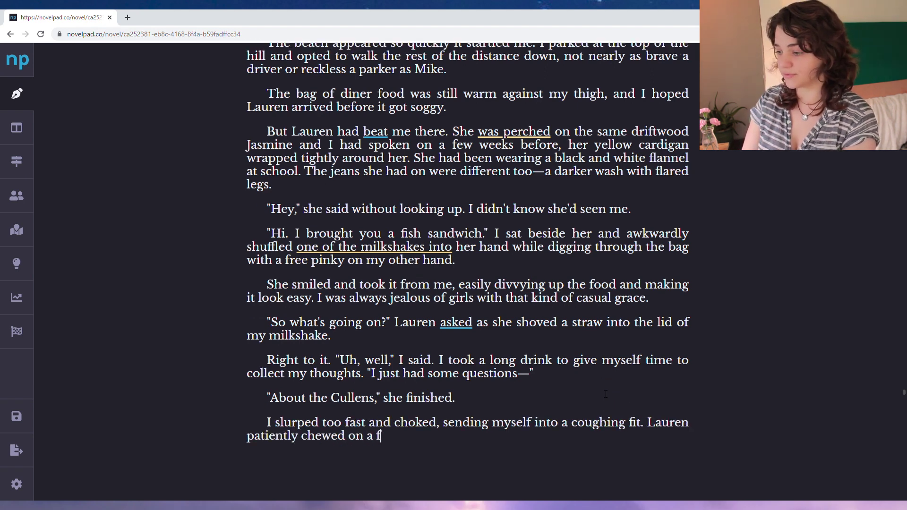
pyautogui.write('ry and waited for me to co')
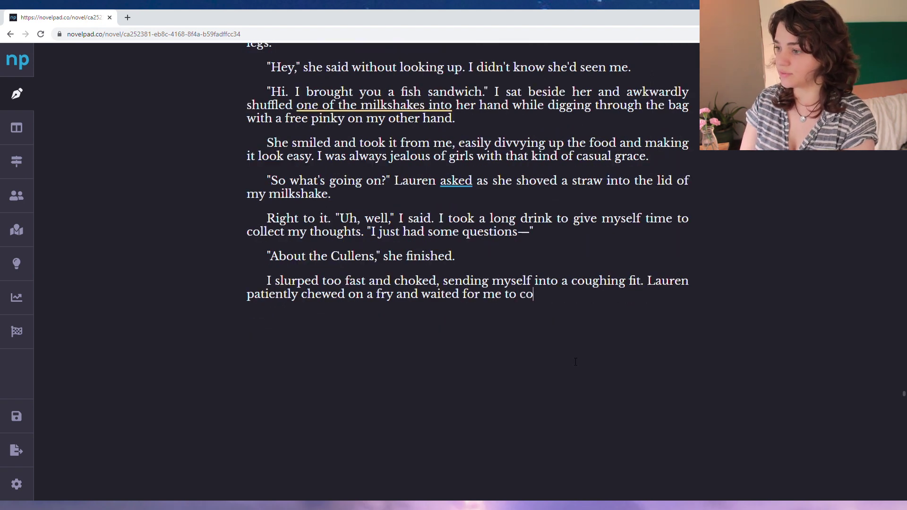
pyautogui.write('llect myself.')
pyautogui.hotkey('ctrl', 'BackSpace')
pyautogui.hotkey('ctrl', 'BackSpace')
pyautogui.write('qui')
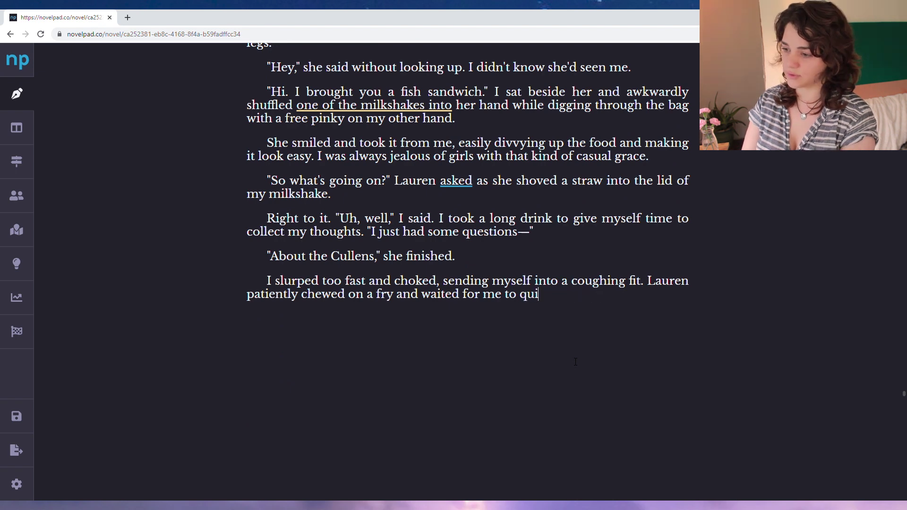
pyautogui.write('et down.')
# Add Lauren's line about noticing something weird about Edward and Bella's "Well, yeah" admission
pyautogui.press('Return')
pyautogui.write('"There\'s no way you haven\'t noticed anything')
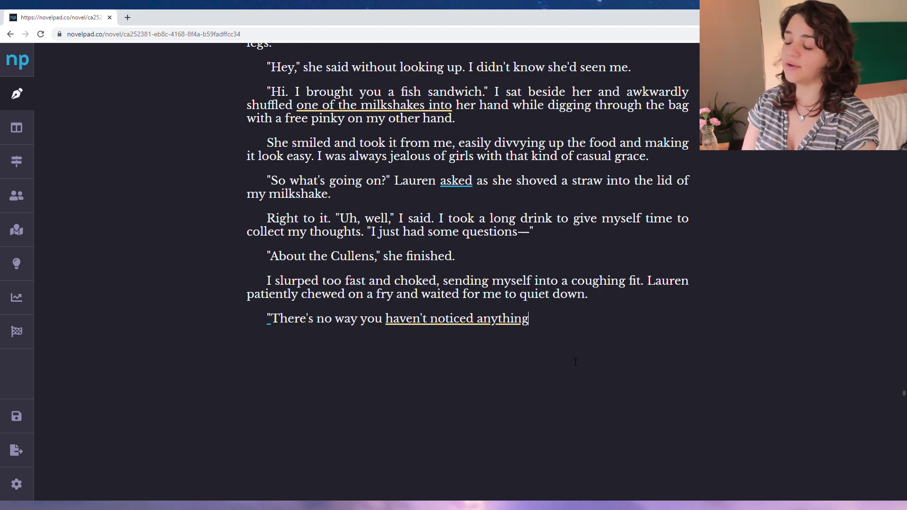
pyautogui.write(' weird about ')
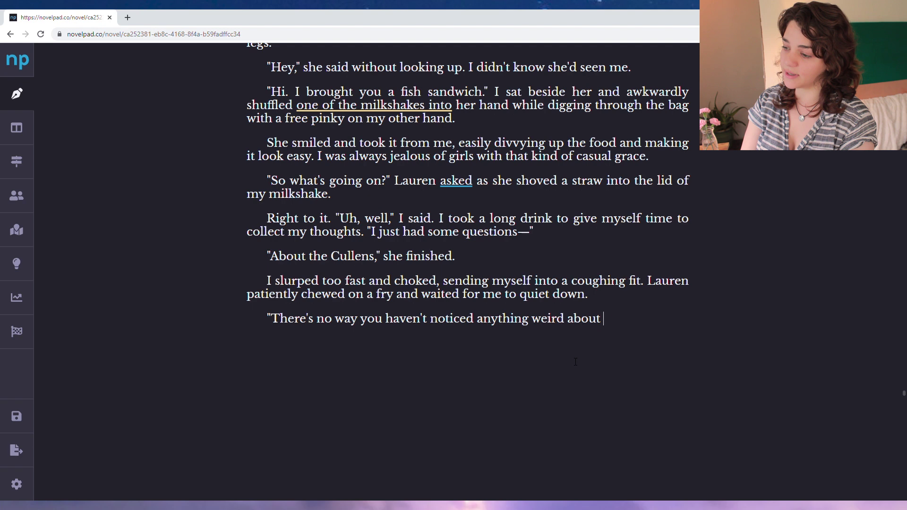
pyautogui.write('Edward yet," Lauren')
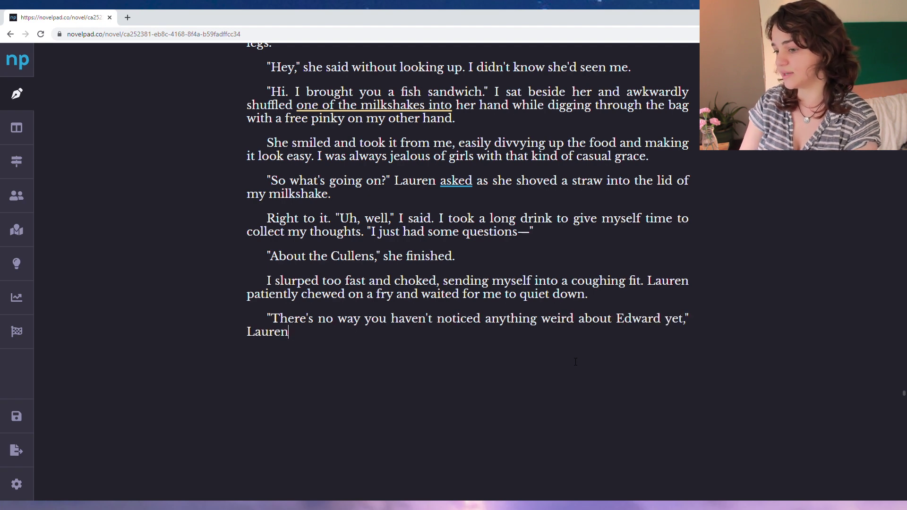
pyautogui.write(' said. "You guys')
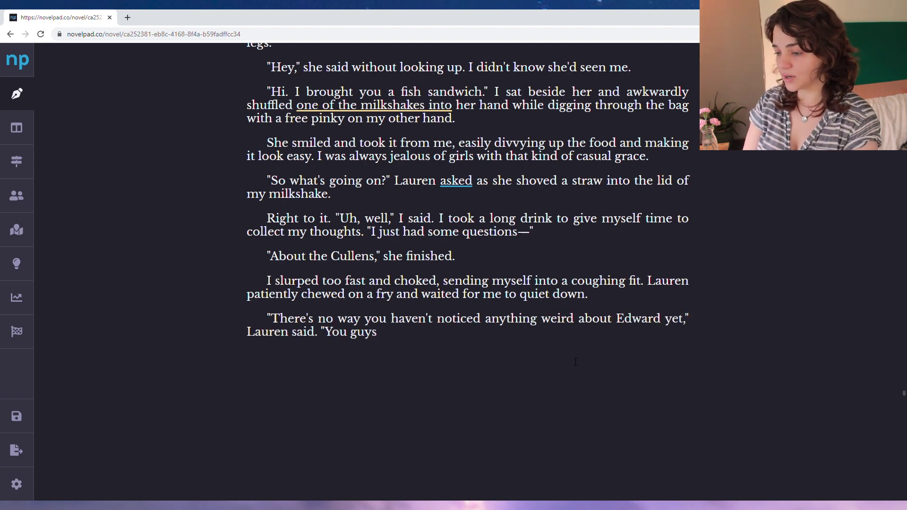
pyautogui.write(' are practically glued')
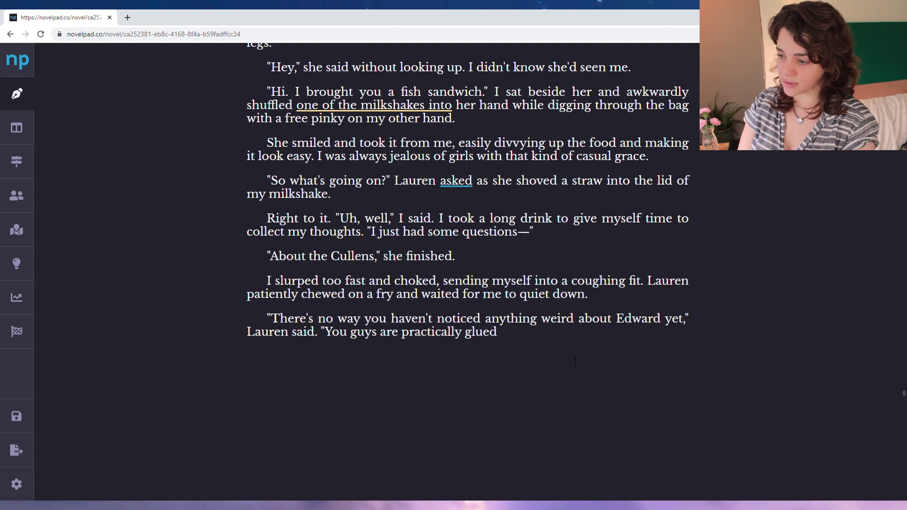
pyautogui.write(' to each other."')
pyautogui.press('Return')
pyautogui.write('"Well, yeah,')
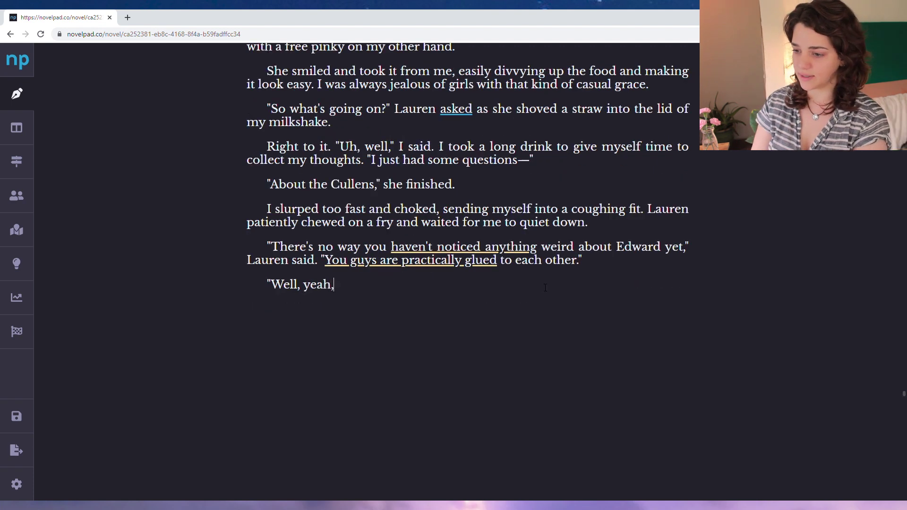
pyautogui.write('" I admitted. "It is ')
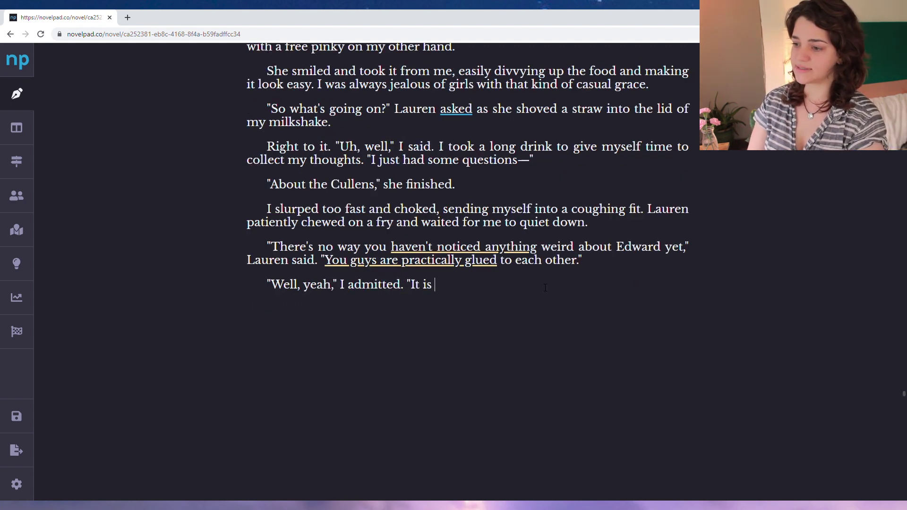
pyautogui.write('about them."')
# Add Lauren assuming Bella knows what they are and Bella balking: "Did Lauren know everything"
pyautogui.press('Return')
pyautogui.write('"And I as')
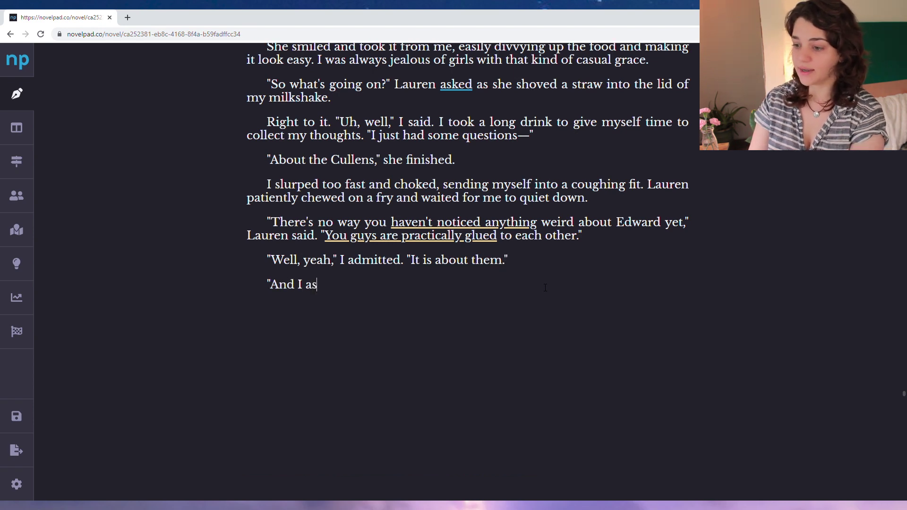
pyautogui.write('sume you have an id')
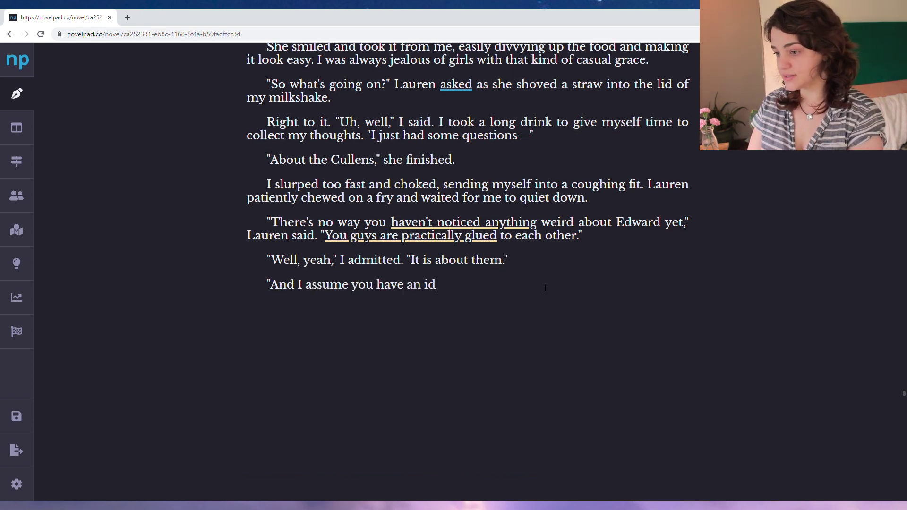
pyautogui.write('ea what they are, since')
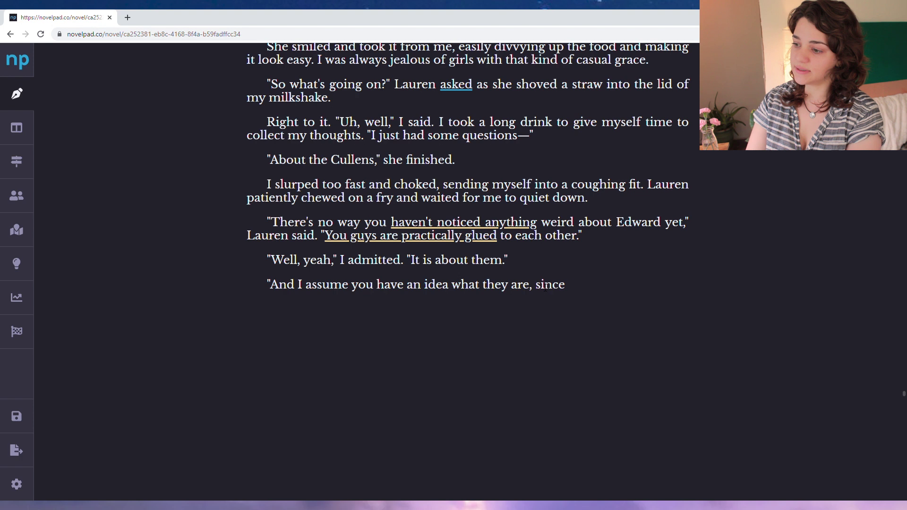
pyautogui.write(' you asked to meet on t')
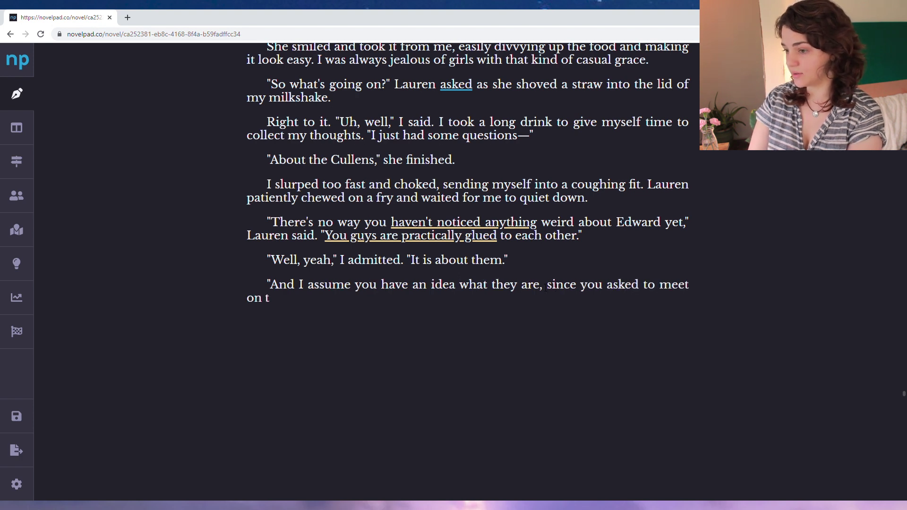
pyautogui.write('he reservation."')
pyautogui.press('Return')
pyautogui.write('I balked at ')
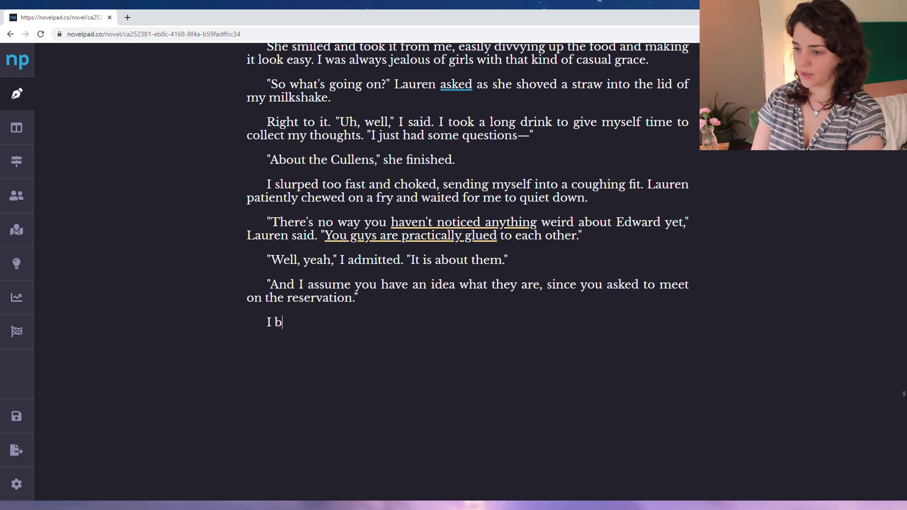
pyautogui.write('her. Did Lauren know everything?')
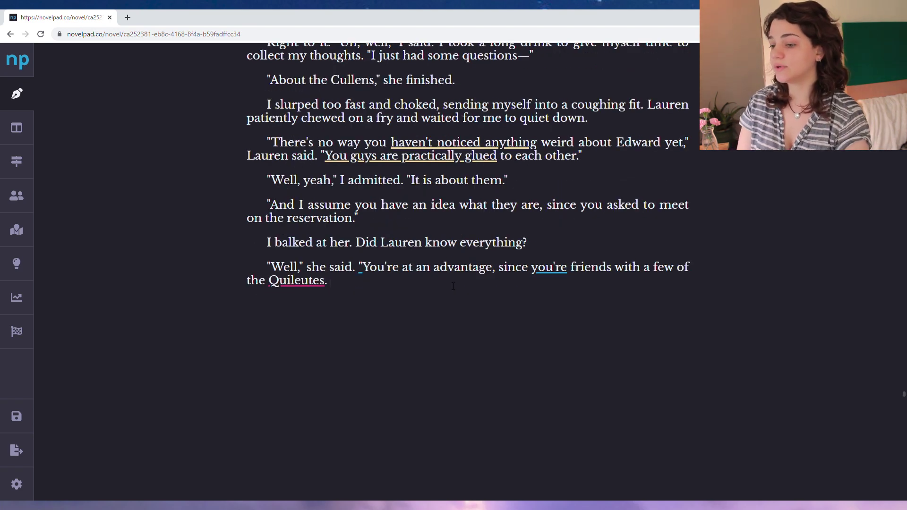
# Add Lauren's remark about losing Edward's interest and Bella's "Wait, what are you talking about?"
pyautogui.write("I don't think it would tak")
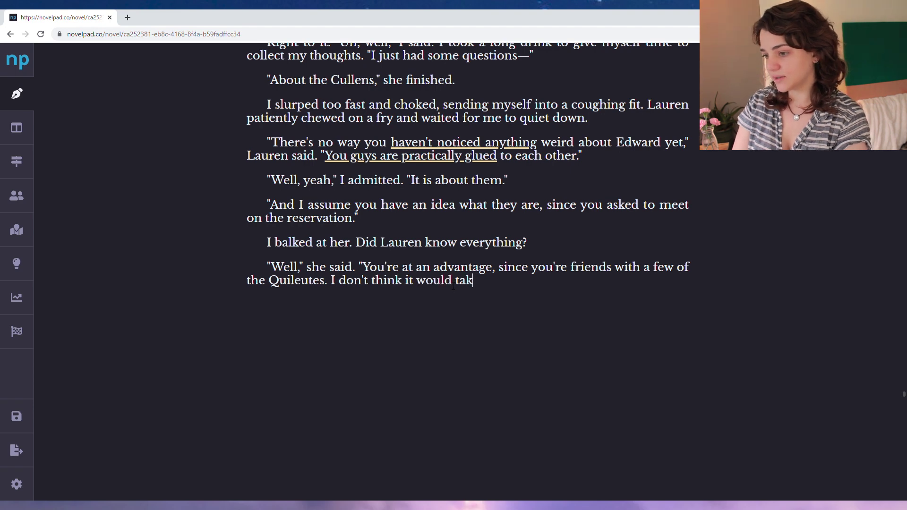
pyautogui.write('e long to lose Ed')
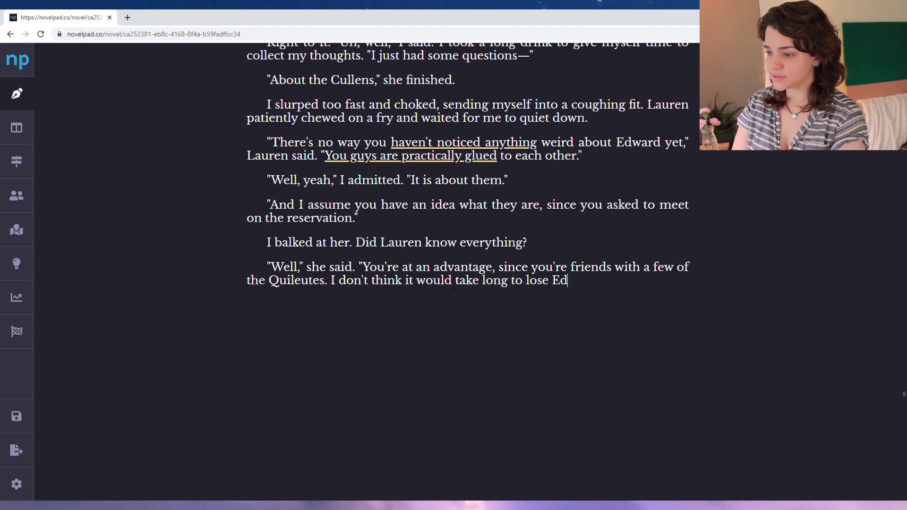
pyautogui.write("ward's inter")
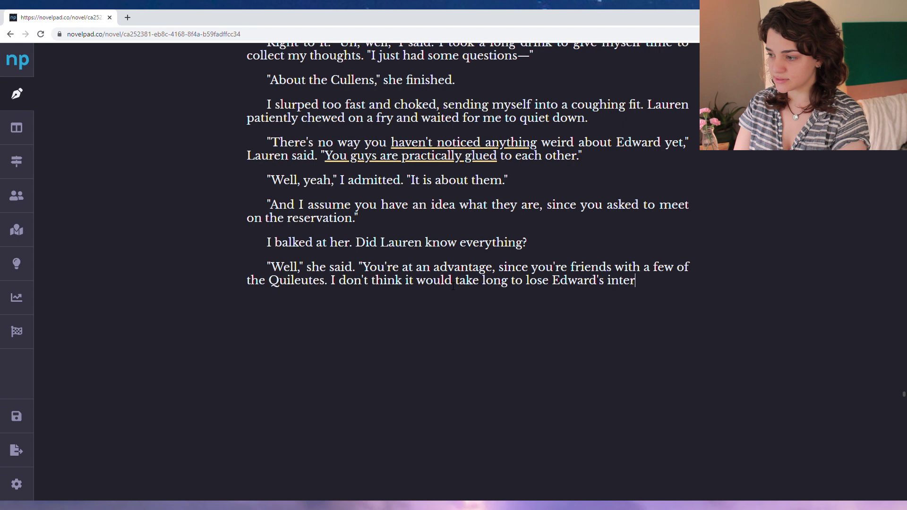
pyautogui.write('est, if you hung around here for ')
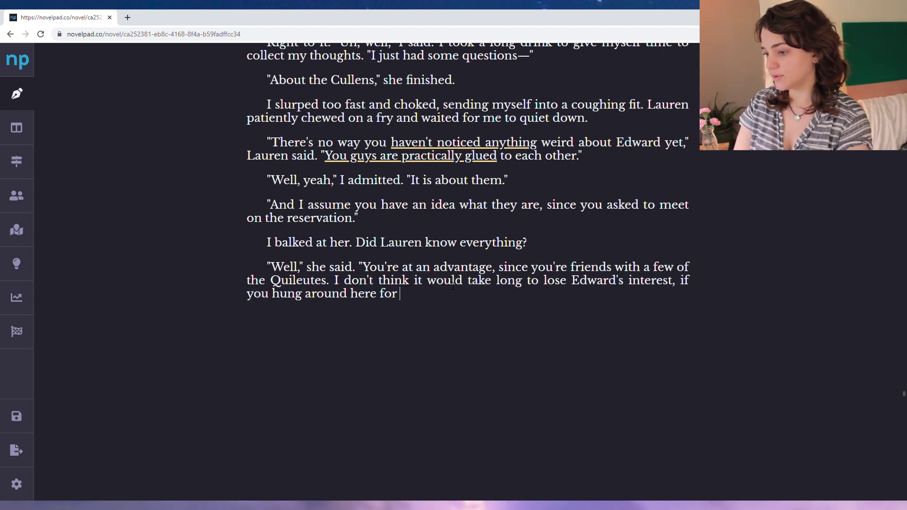
pyautogui.write('long enough. You could also drop')
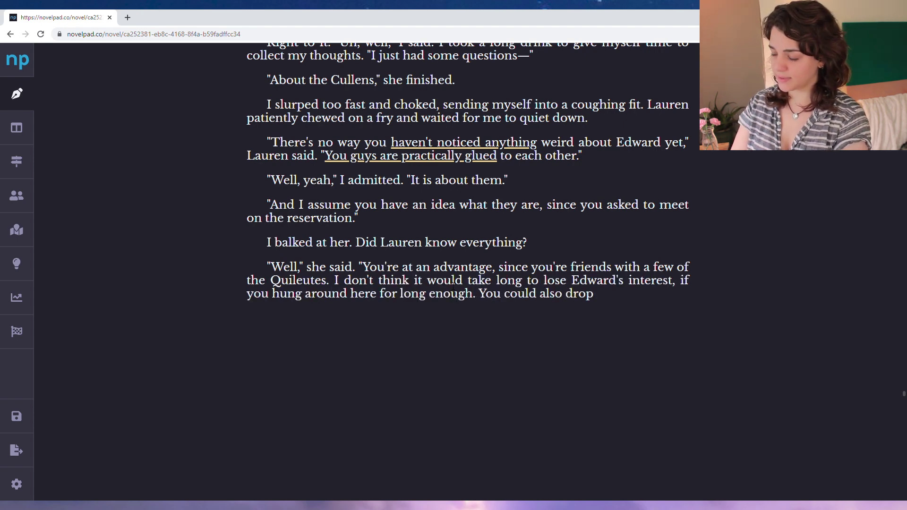
pyautogui.write(' Biology, since I kn')
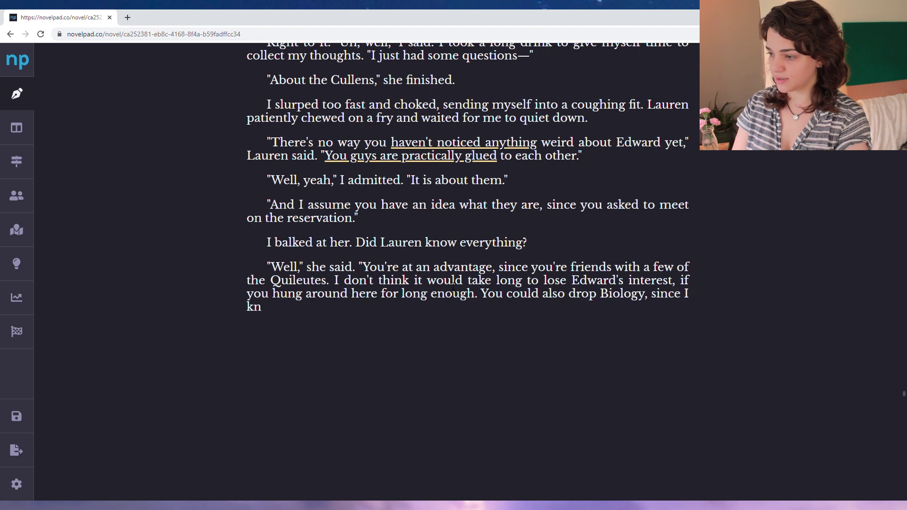
pyautogui.write('ow you already have')
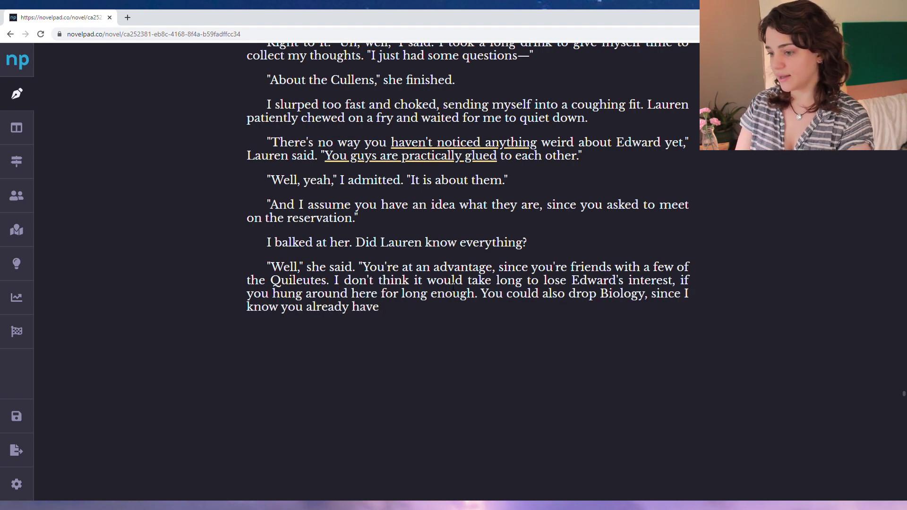
pyautogui.write(' a credit for that ')
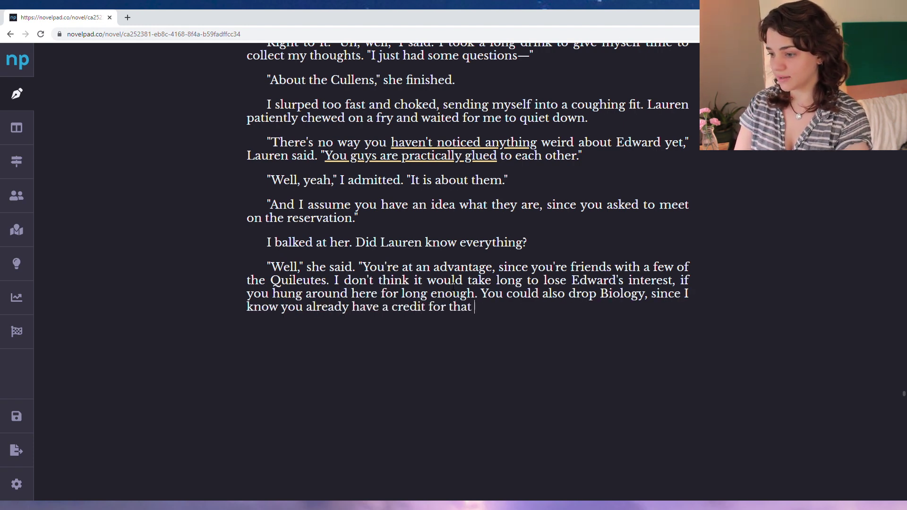
pyautogui.write('course from Pheo')
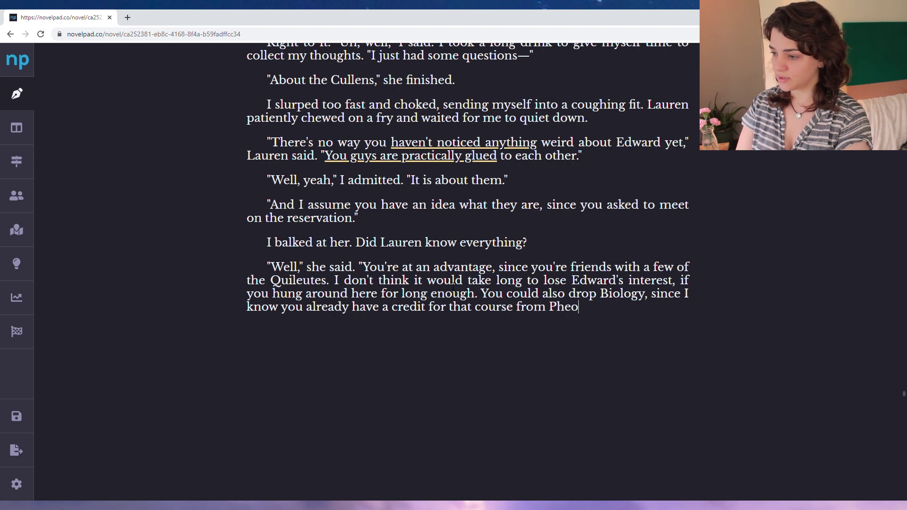
pyautogui.write('nix--"')
pyautogui.press('Return')
pyautogui.write('"Wait," I said. "What are ')
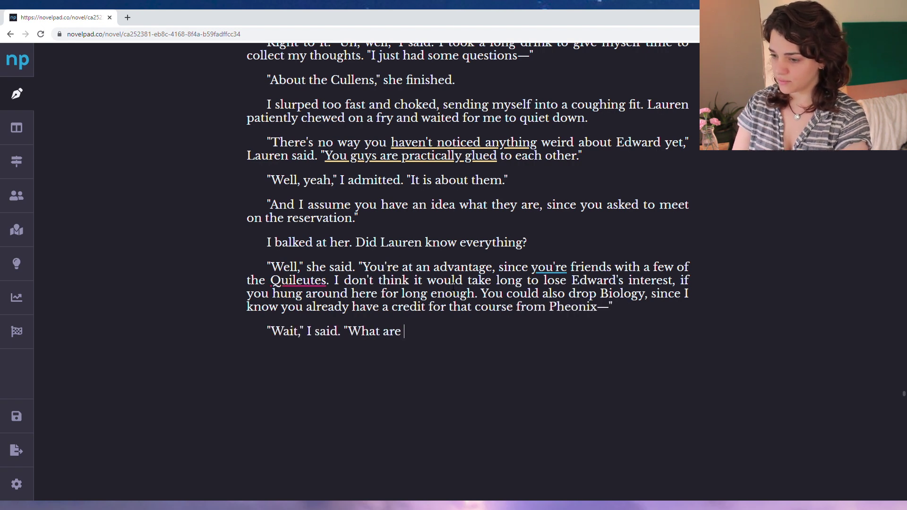
pyautogui.write('you talking about?"')
# Add Lauren's blue-eyed urging to get away from Edward and Bella's objection that she just wanted answers
pyautogui.press('Return')
pyautogui.write('Lauren blink')
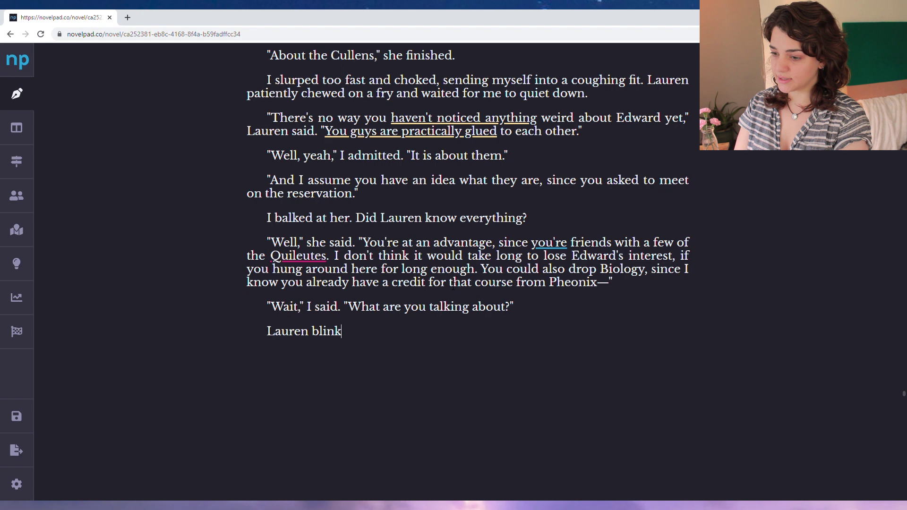
pyautogui.write('ed big brown eyes at me.')
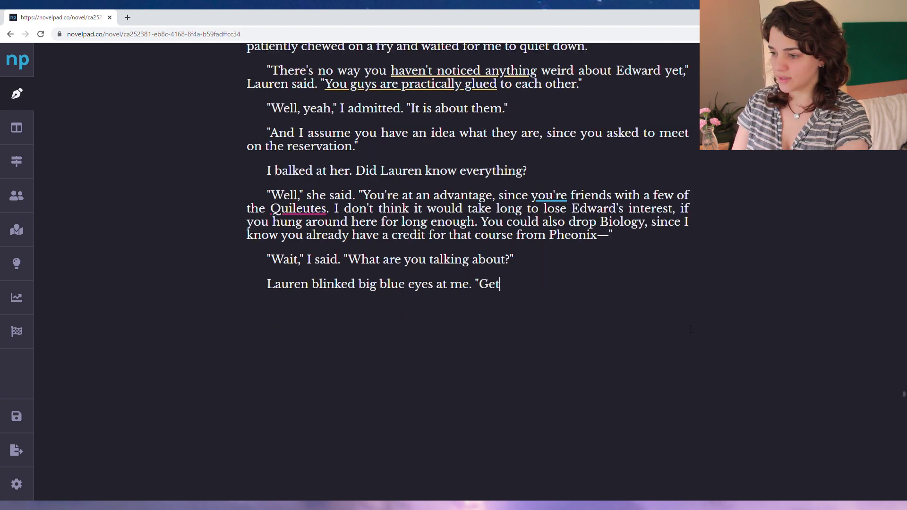
pyautogui.write('ting aw')
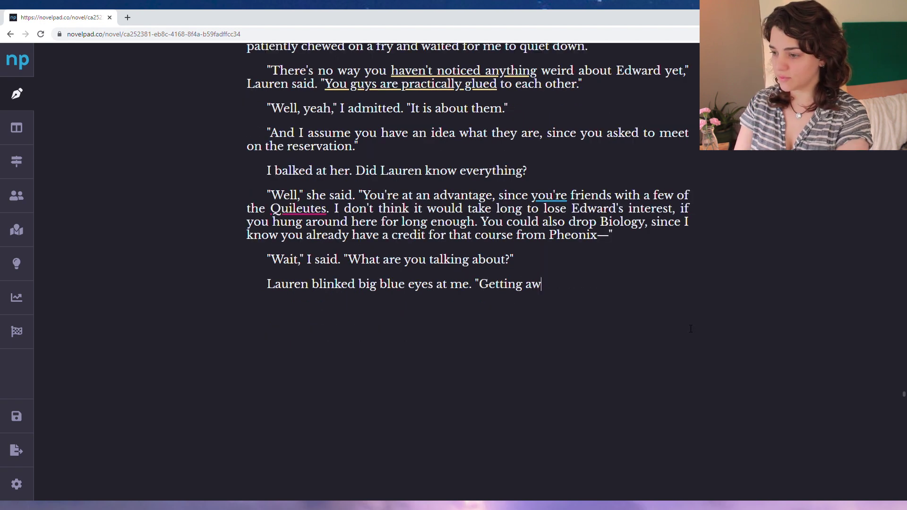
pyautogui.write("ay from Edward. It's a dangerous")
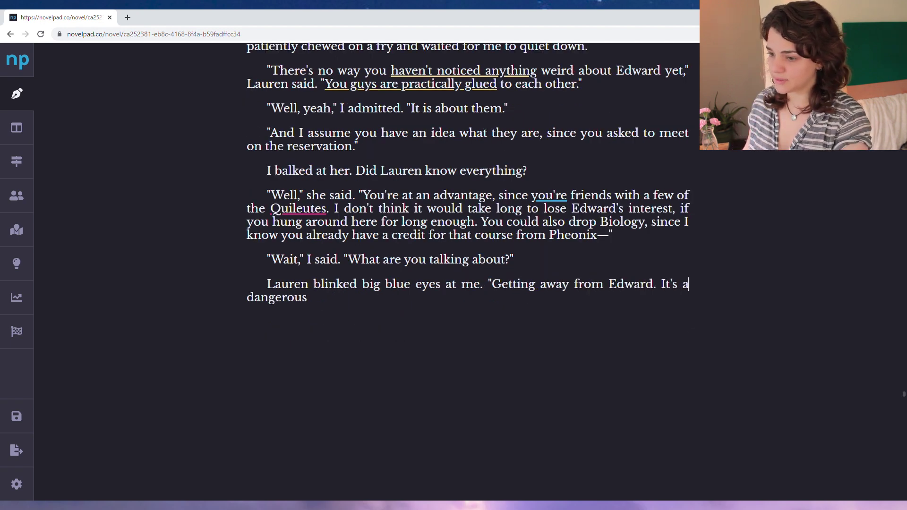
pyautogui.write(' situation')
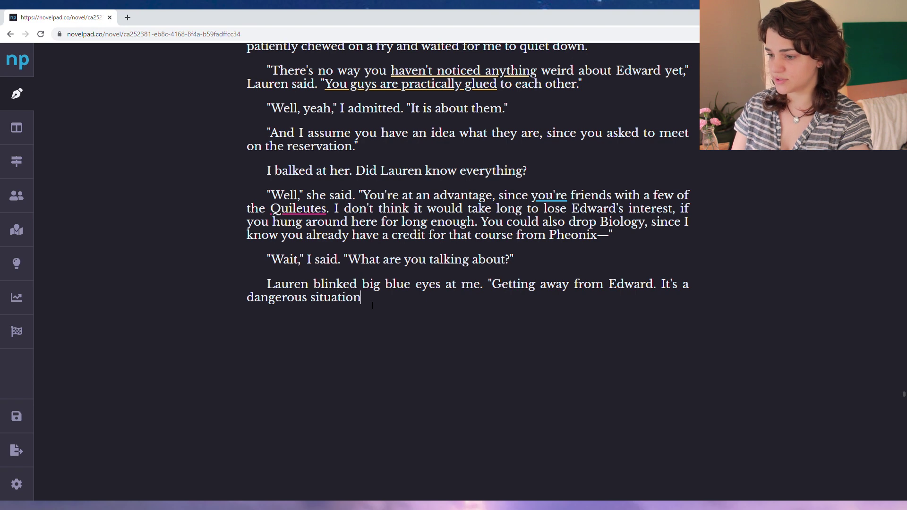
pyautogui.write(" you'ver gotten yoursel")
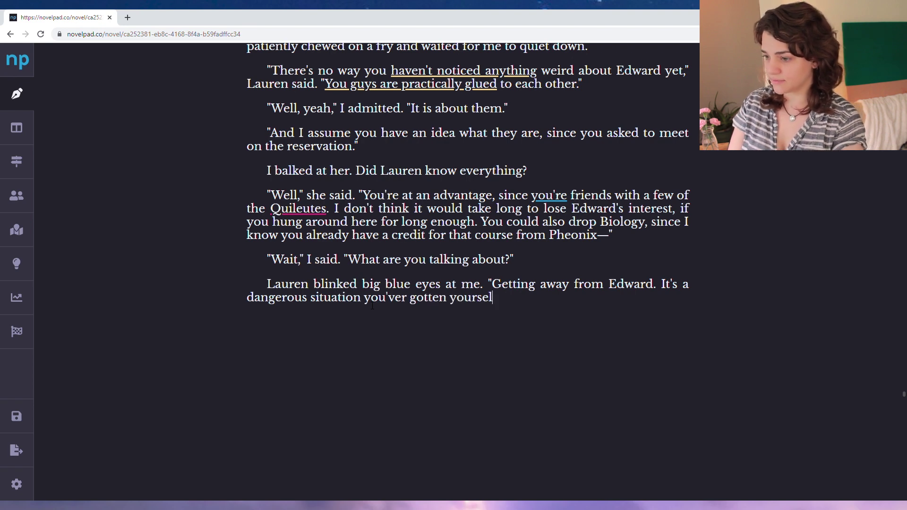
pyautogui.write('f in—"')
pyautogui.press('Return')
pyautogui.write('"That\'s not what I wan')
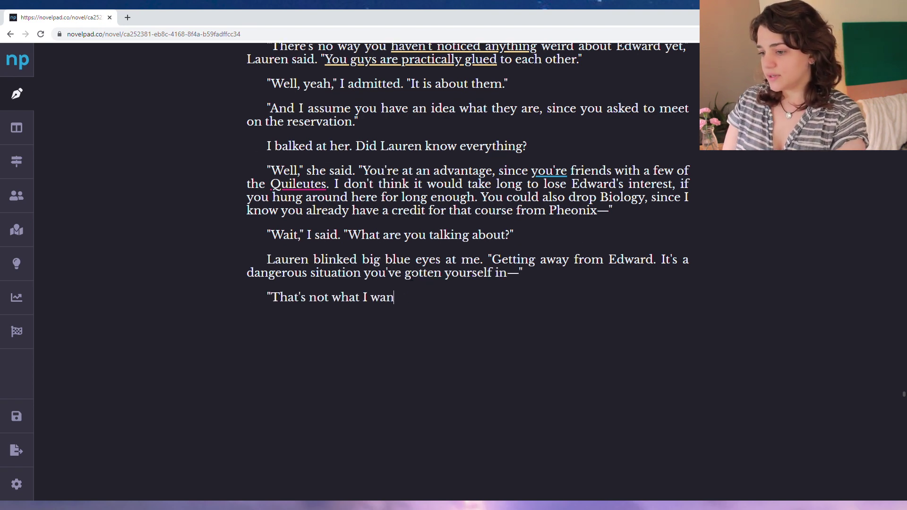
pyautogui.write('ted to talk about," ')
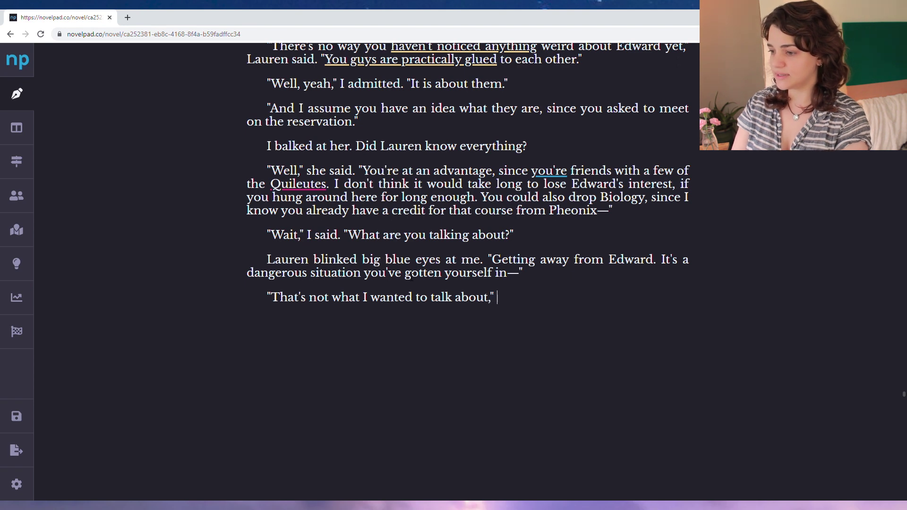
pyautogui.write('I said. "I just ')
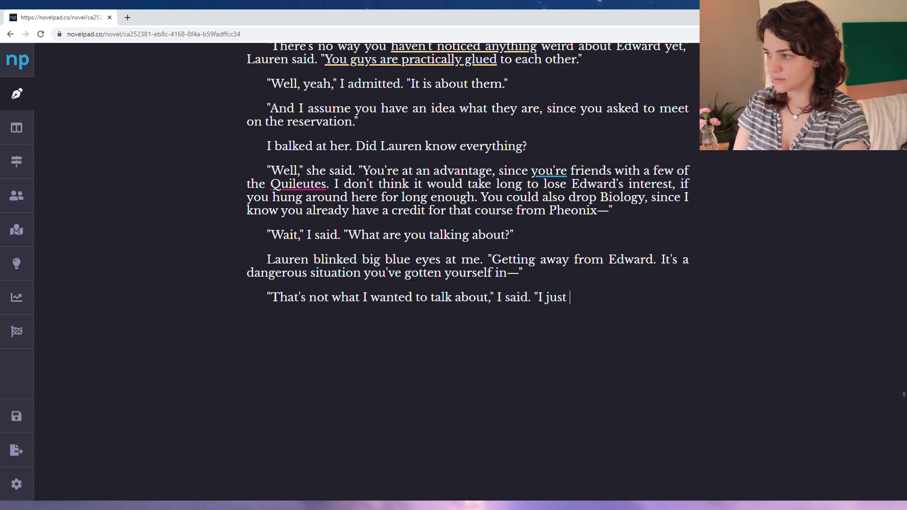
pyautogui.write('wanted to know w')
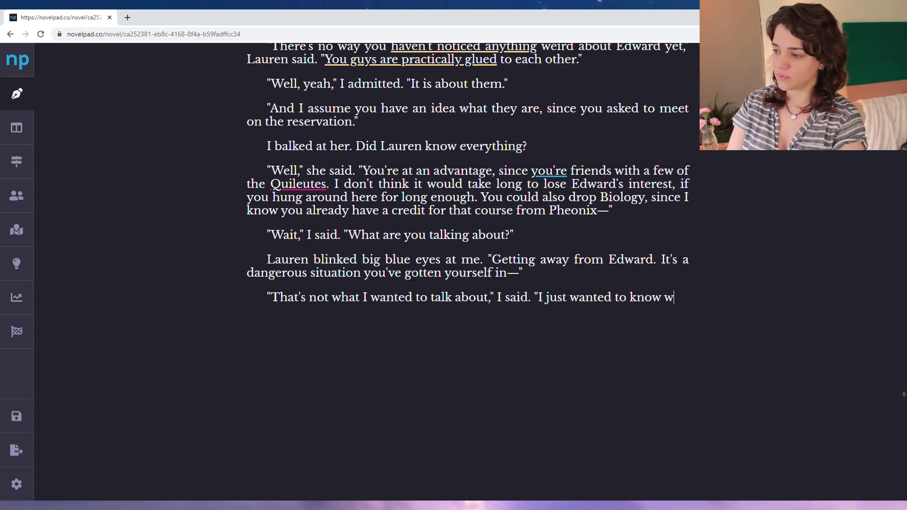
pyautogui.write('hat you knew--"')
# Add Lauren's answer "About vampires." as its own paragraph, fixing the misspelling
pyautogui.press('Return')
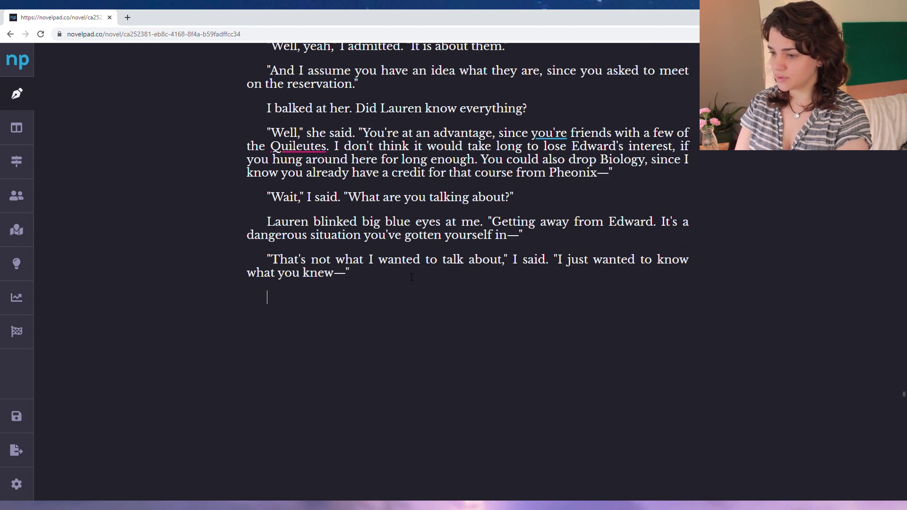
pyautogui.write('"About vapm')
pyautogui.press('BackSpace')
pyautogui.press('BackSpace')
pyautogui.write('mpires."')
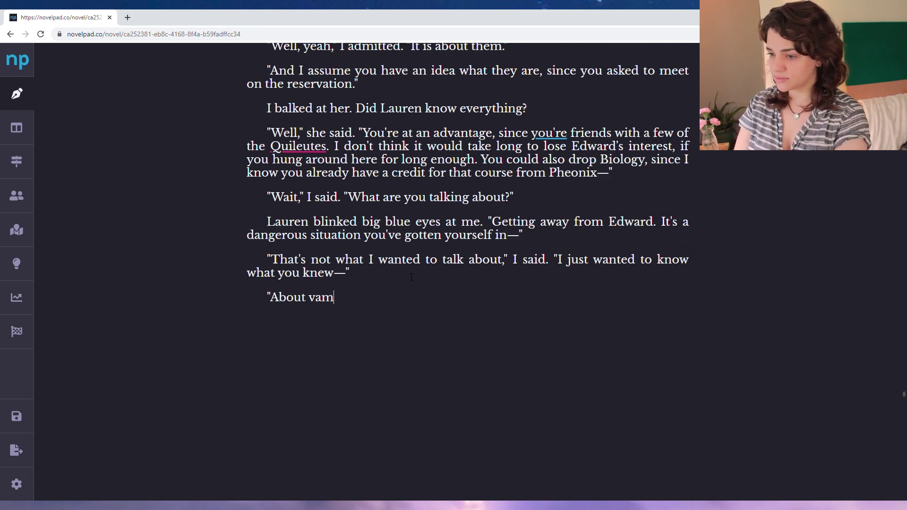
# Write Bella's stunned paragraph as Lauren eats, ending with "So you think they're vampires," I finally said
pyautogui.press('Return')
pyautogui.write('She said it so flippan')
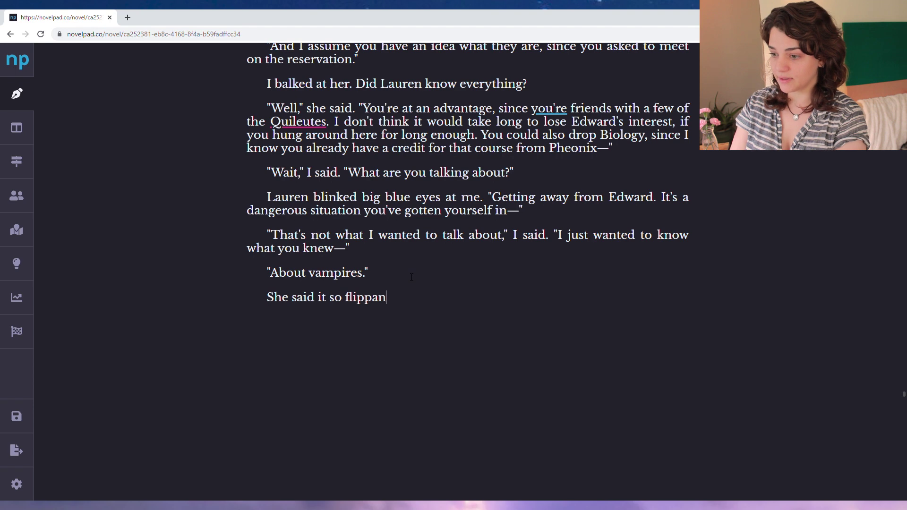
pyautogui.write('tly, like it was so ')
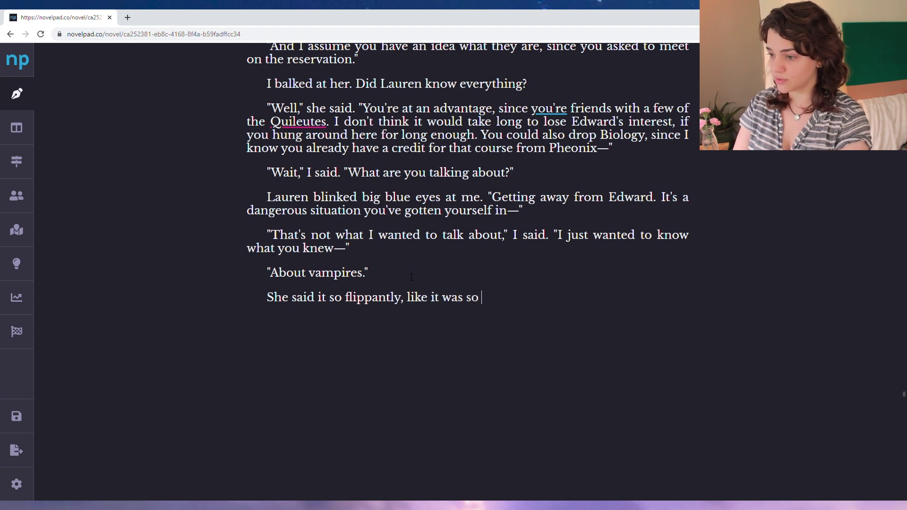
pyautogui.write('obvious. I ah')
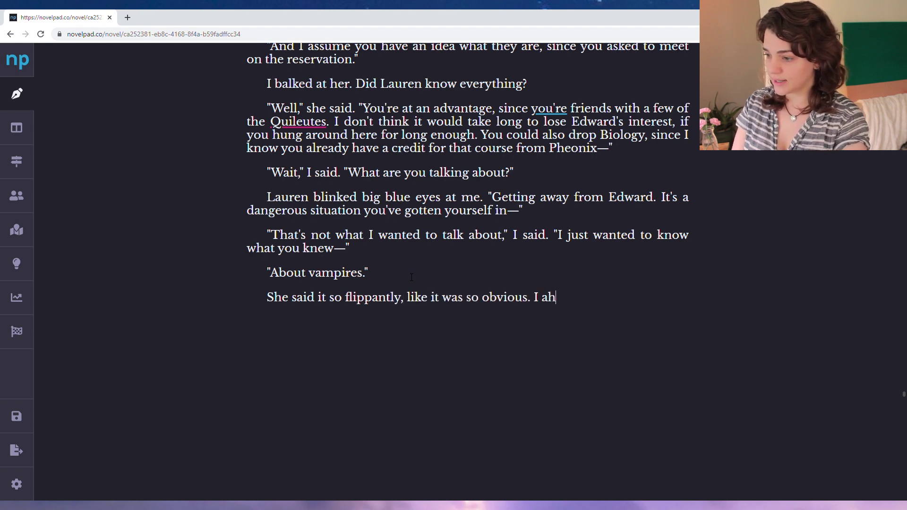
pyautogui.write("hadn't siad i")
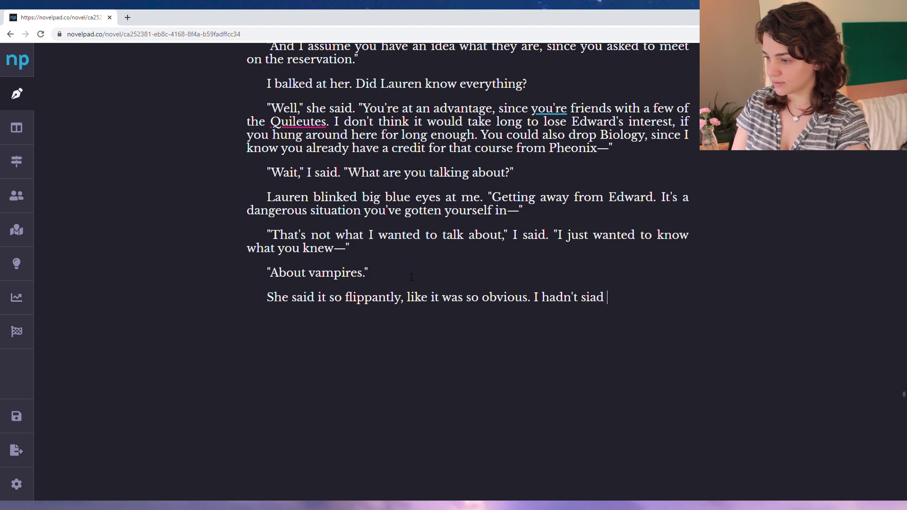
pyautogui.press('BackSpace')
pyautogui.press('BackSpace')
pyautogui.press('BackSpace')
pyautogui.press('BackSpace')
pyautogui.write('aid')
pyautogui.press('BackSpace')
pyautogui.press('BackSpace')
pyautogui.press('BackSpace')
pyautogui.press('BackSpace')
pyautogui.write('hear')
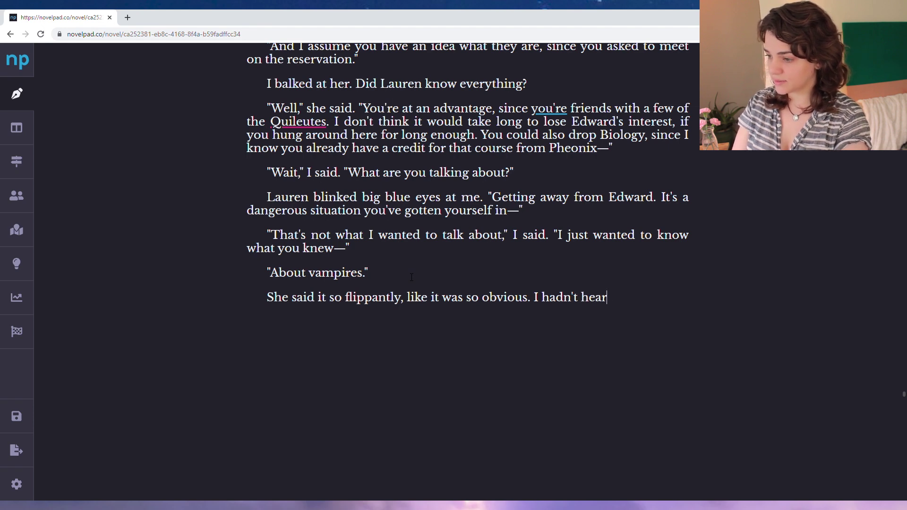
pyautogui.write('d it out loud before, not ')
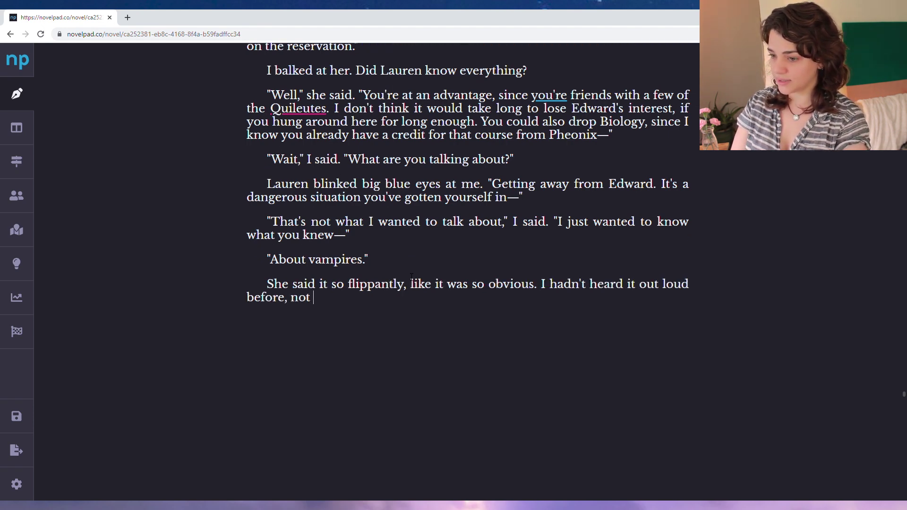
pyautogui.write('in reference to E')
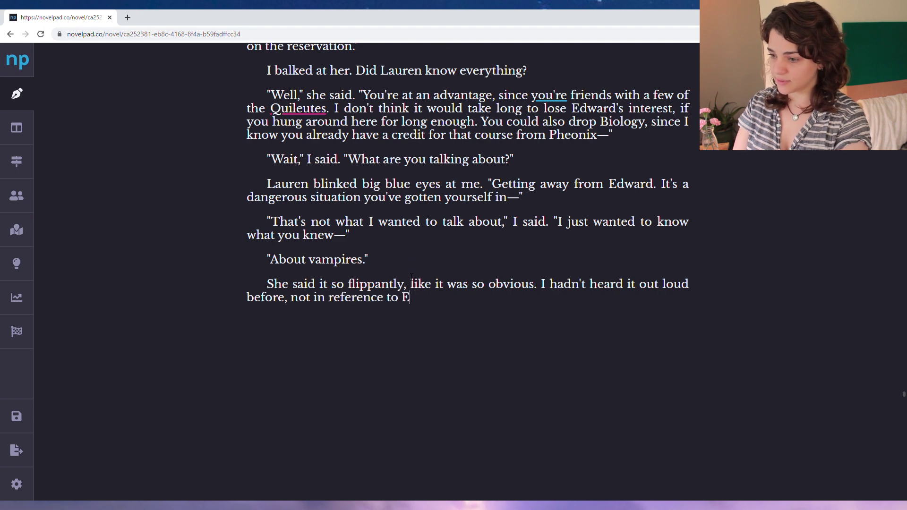
pyautogui.write('dward. Her words sat')
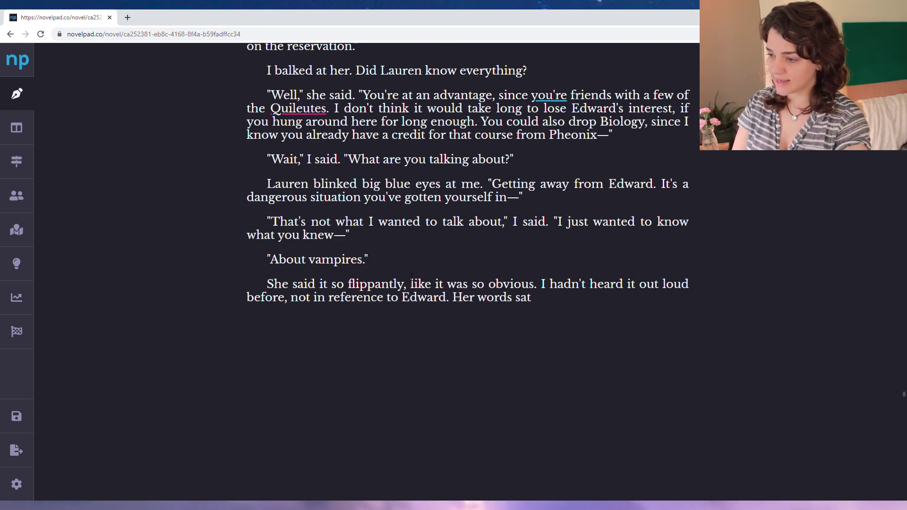
pyautogui.write(' heavily on the ')
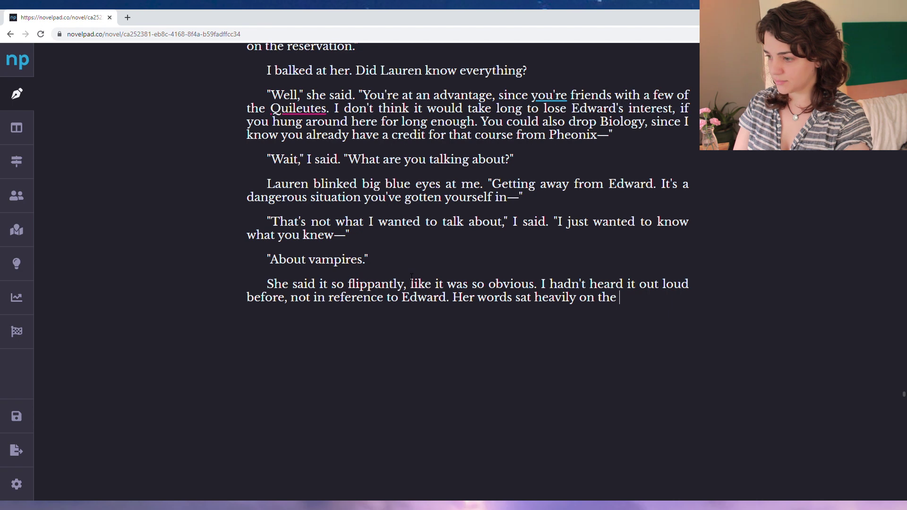
pyautogui.write('branch between us. I couldn')
pyautogui.scroll(-2, 456, 263)
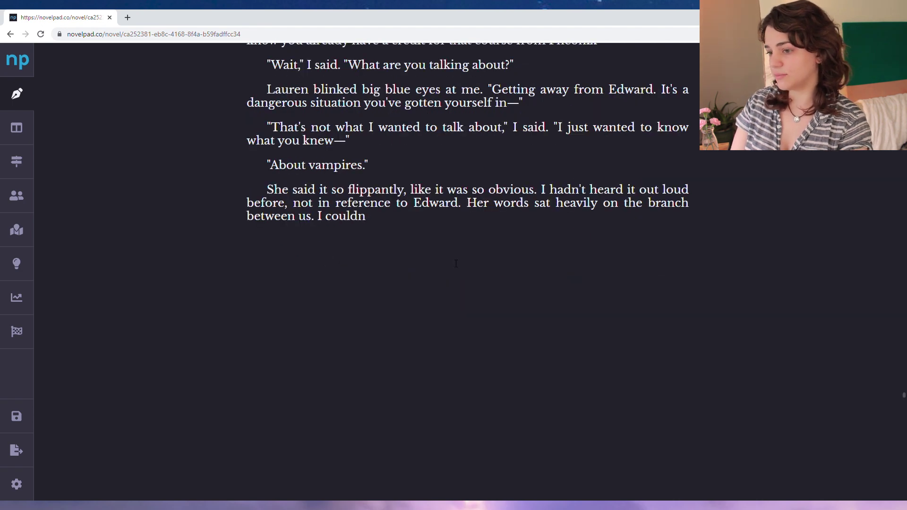
pyautogui.write("'t move. Lauren took another bite of h")
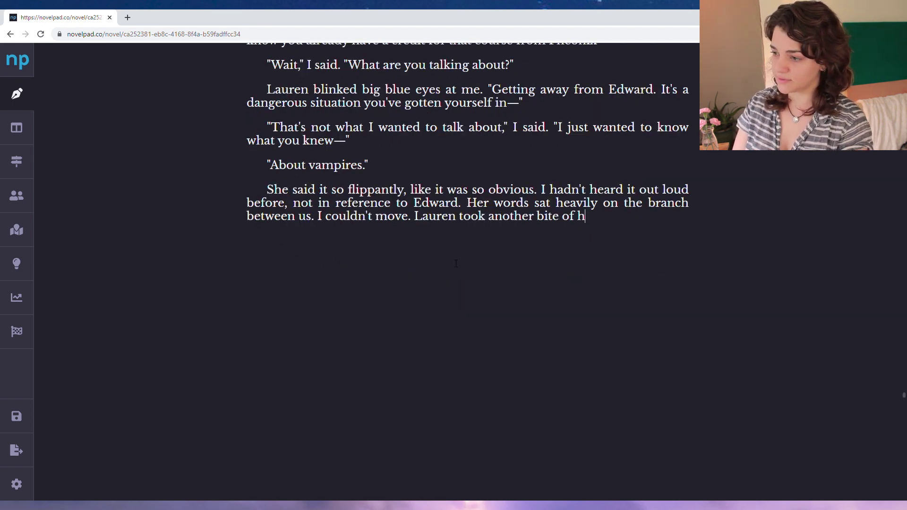
pyautogui.write('er sandwich and watched m')
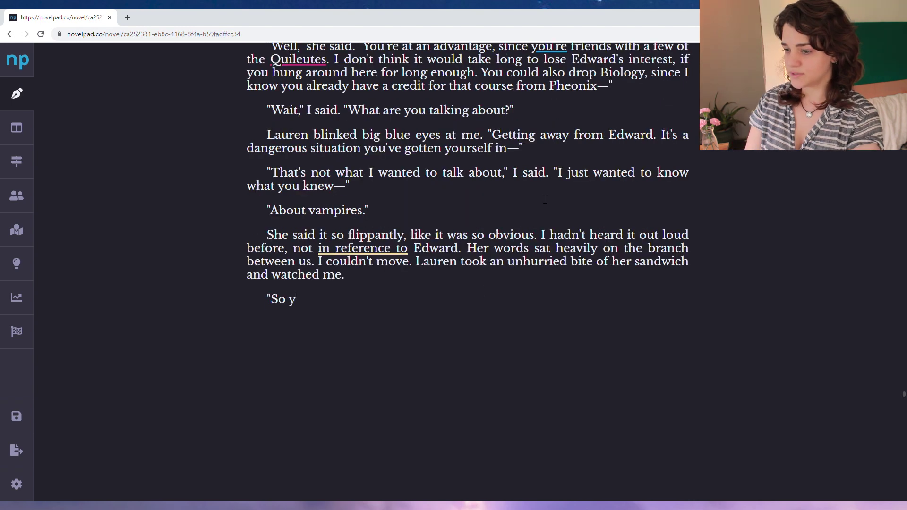
pyautogui.write('ou think')
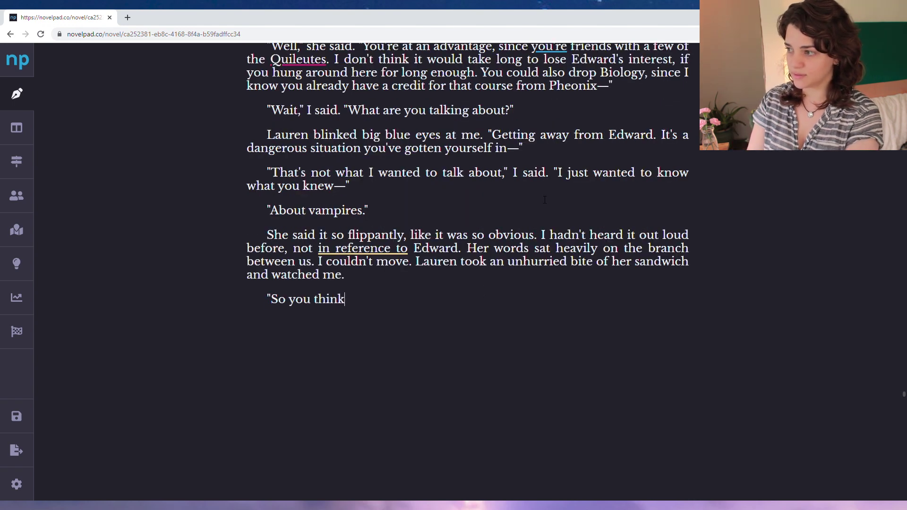
pyautogui.write(" they're vampire")
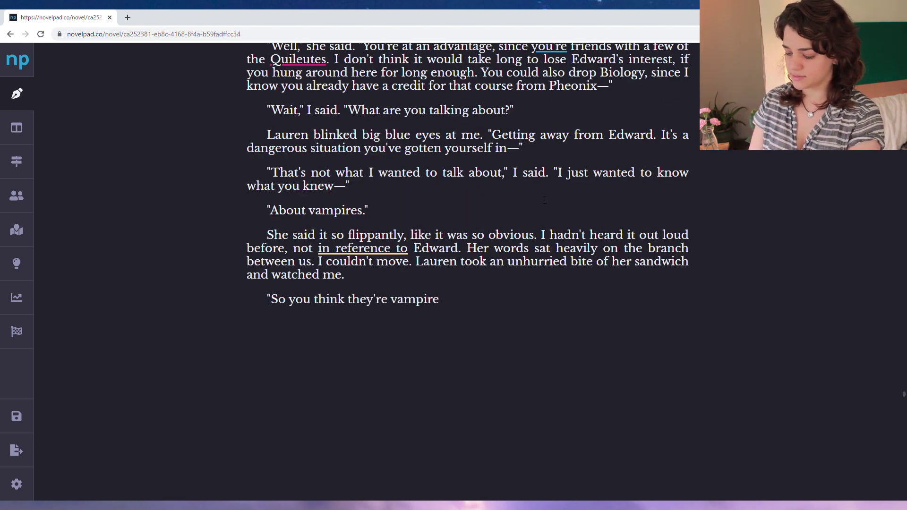
pyautogui.write('s," I finally said.')
# Add Lauren's "Duh" reply and Bella's flustered "I had my suspicions!" answer, correcting typos
pyautogui.press('Return')
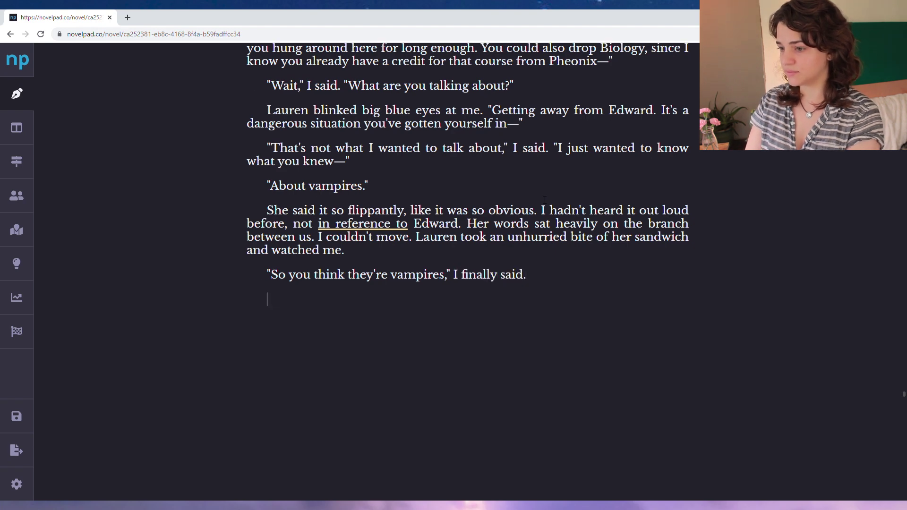
pyautogui.write('"Duh," Lauren ')
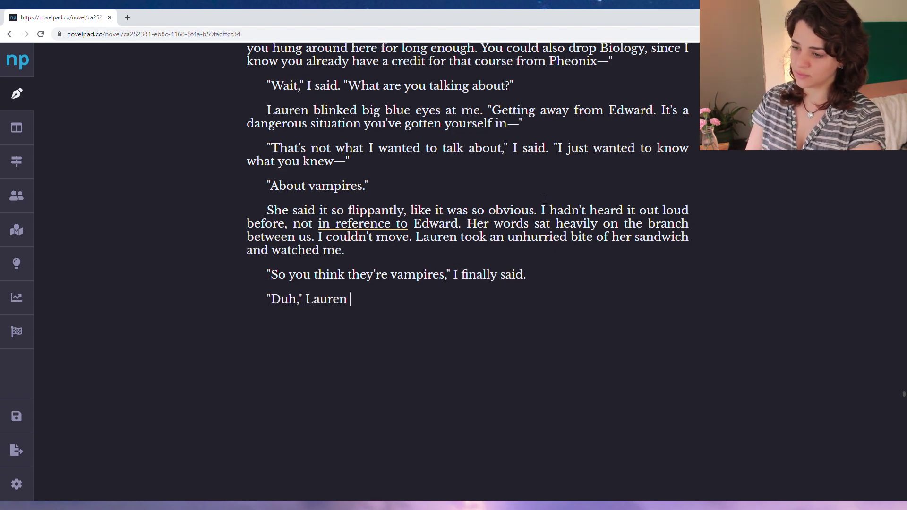
pyautogui.write('replied around a mouthful. "I thought you')
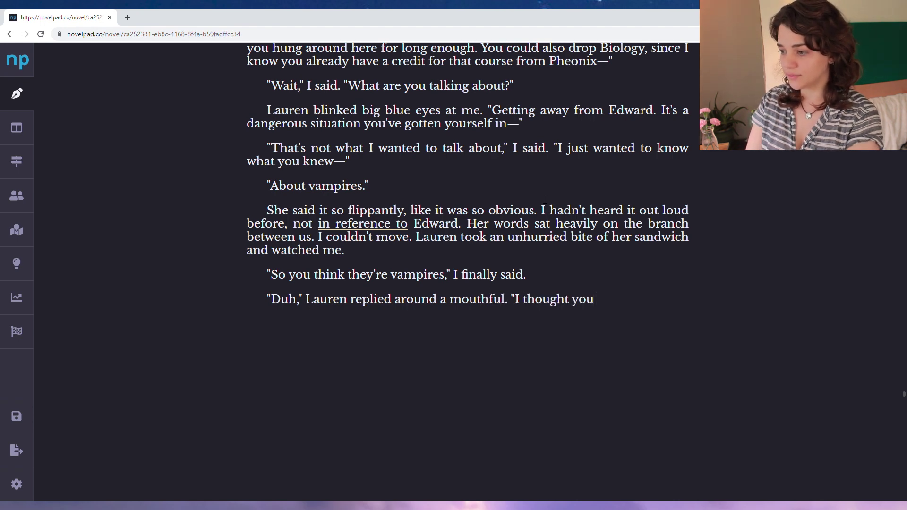
pyautogui.write(' were keeping up with thi')
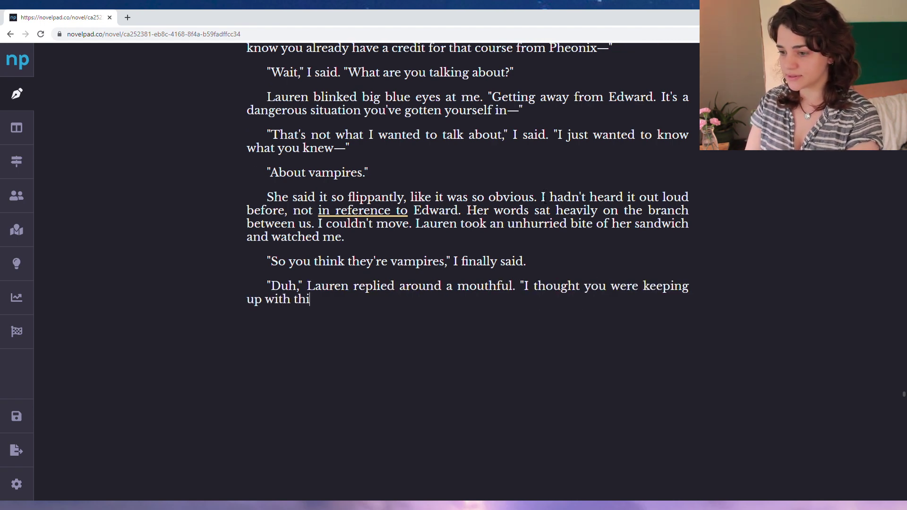
pyautogui.write('s."')
pyautogui.press('Return')
pyautogui.write('"I had my suspici')
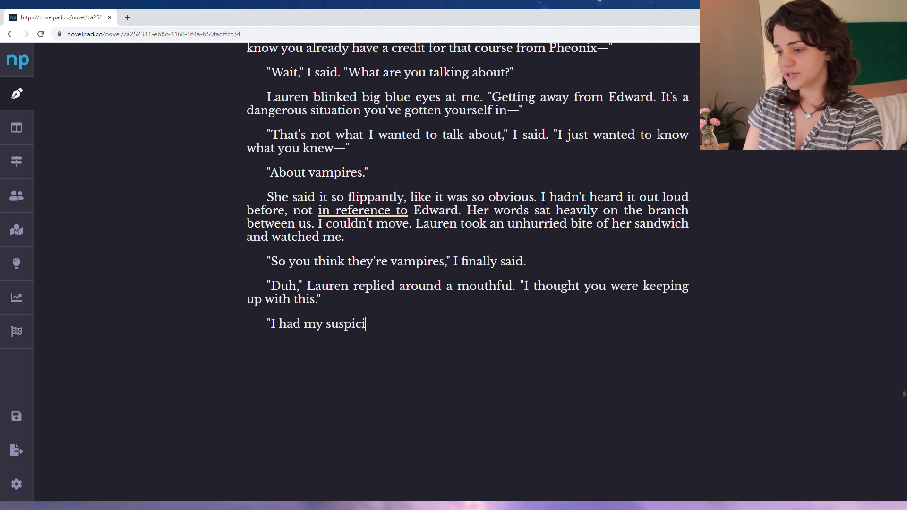
pyautogui.write('ons!" I said quwi')
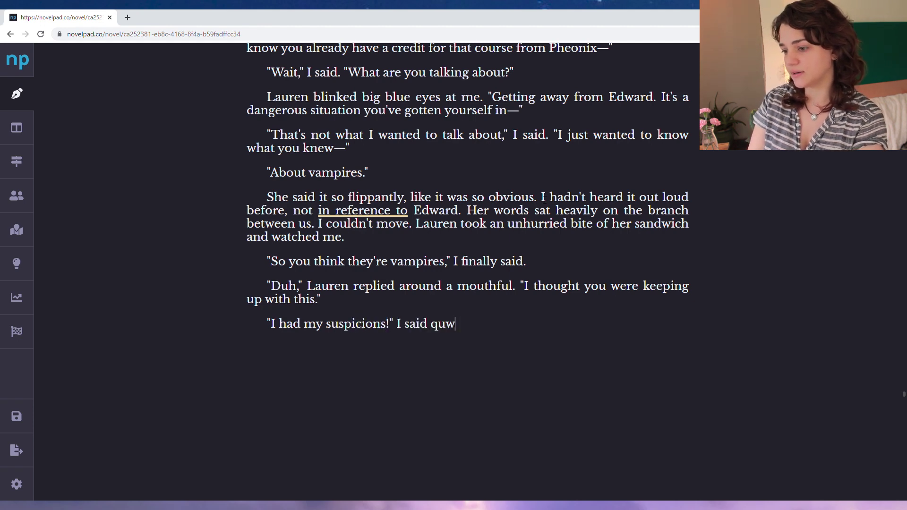
pyautogui.press('BackSpace')
pyautogui.write('ickly. "I just didn\'t expec')
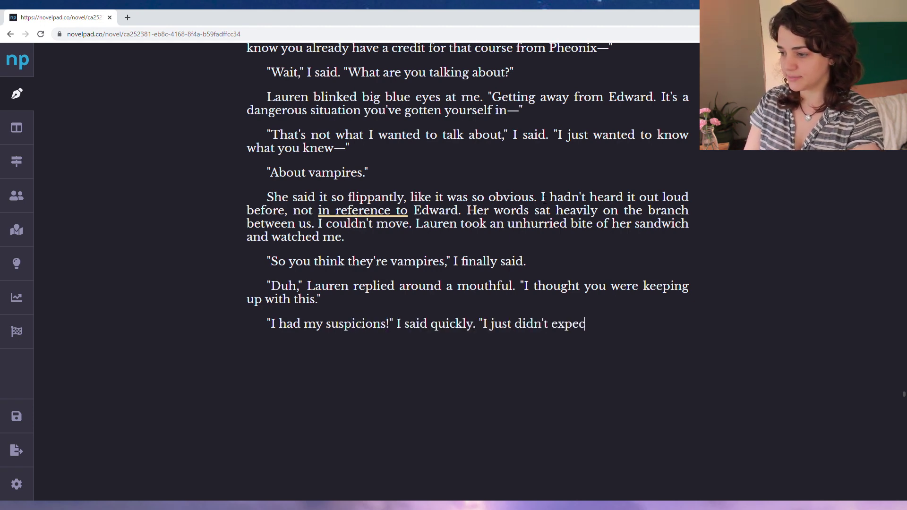
pyautogui.write('t you to be so forth')
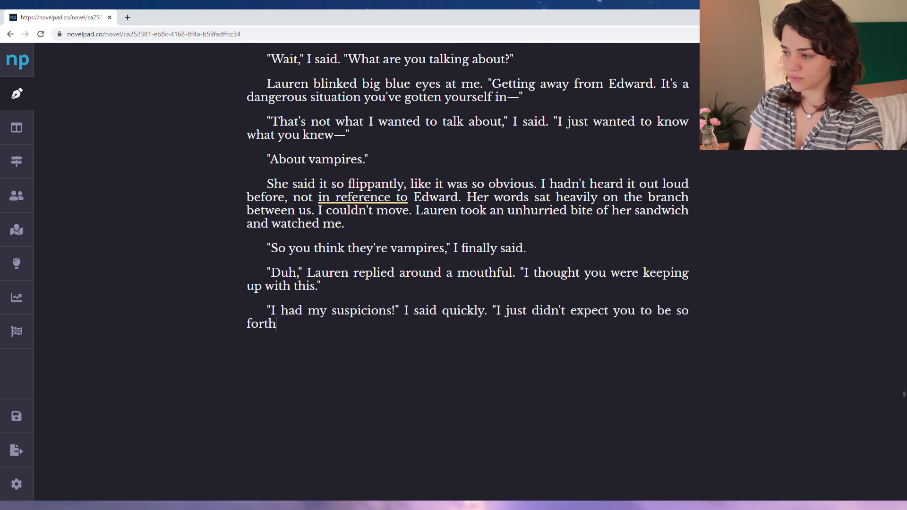
pyautogui.write('wi')
pyautogui.press('BackSpace')
pyautogui.press('BackSpace')
pyautogui.write('ri')
pyautogui.write('coming and confident a')
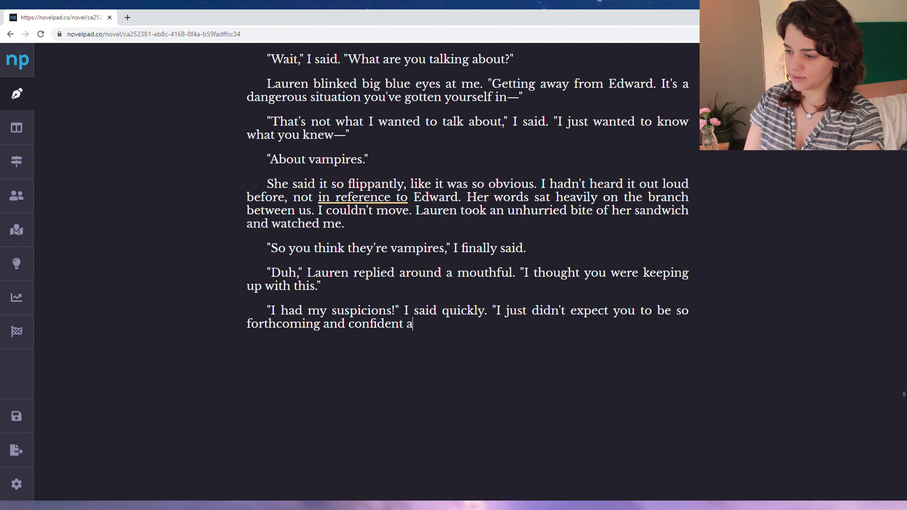
pyautogui.write('nd..." Frankly, I didn\'t know where where t')
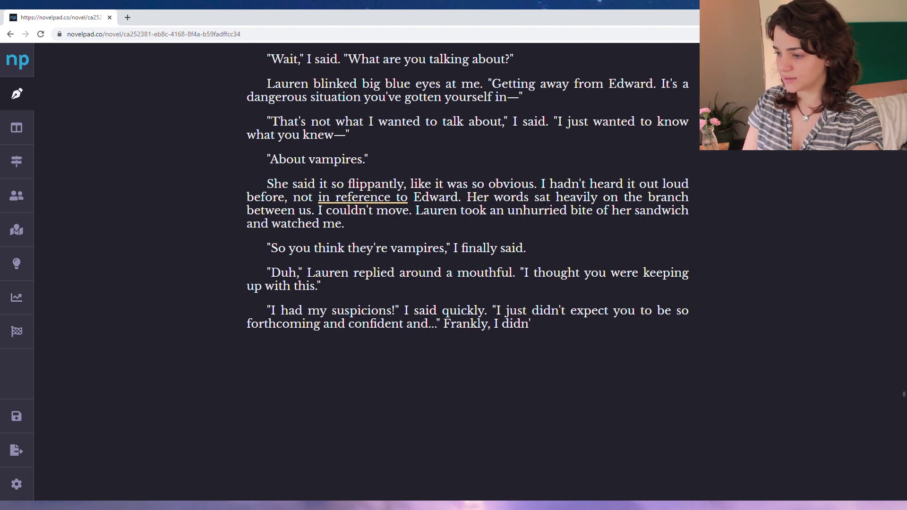
pyautogui.write('o take')
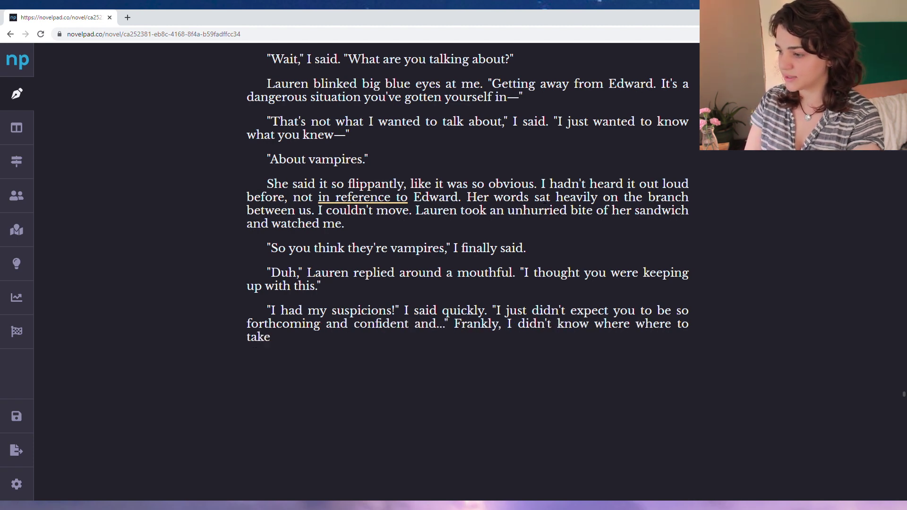
pyautogui.write(' the conversation from')
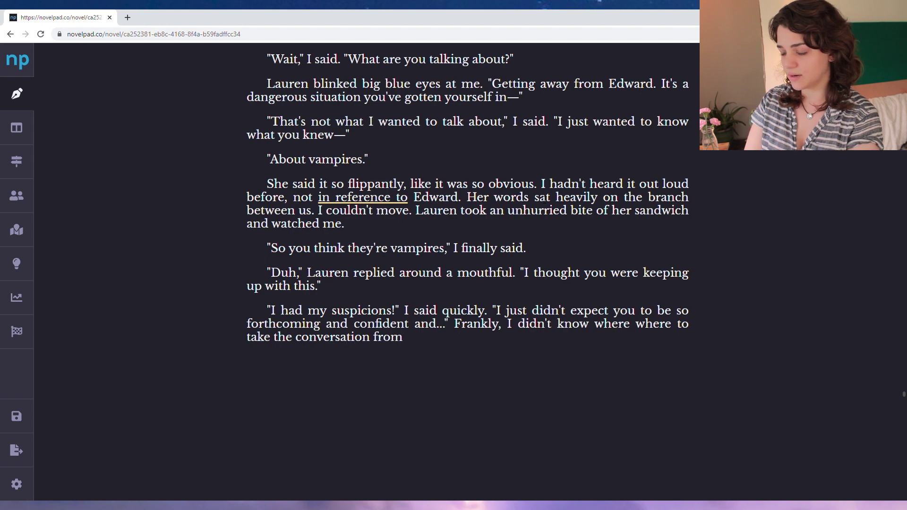
pyautogui.write(' there. Lucky')
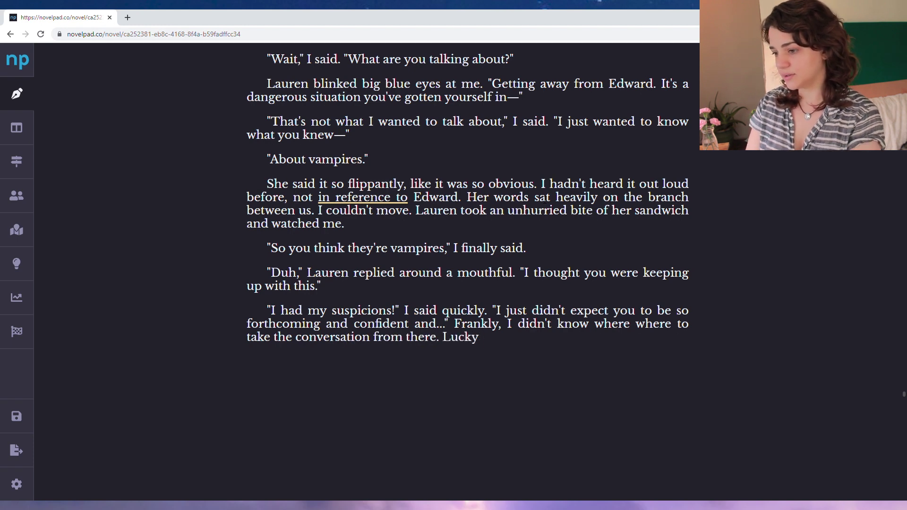
pyautogui.press('BackSpace')
# Finish "Luckily Lauren did." and add Lauren's confident warning that Bella isn't safe near the vampires
pyautogui.write('ily Lauren did.')
pyautogui.press('Return')
pyautogui.write('"They\'re vampire," she sai')
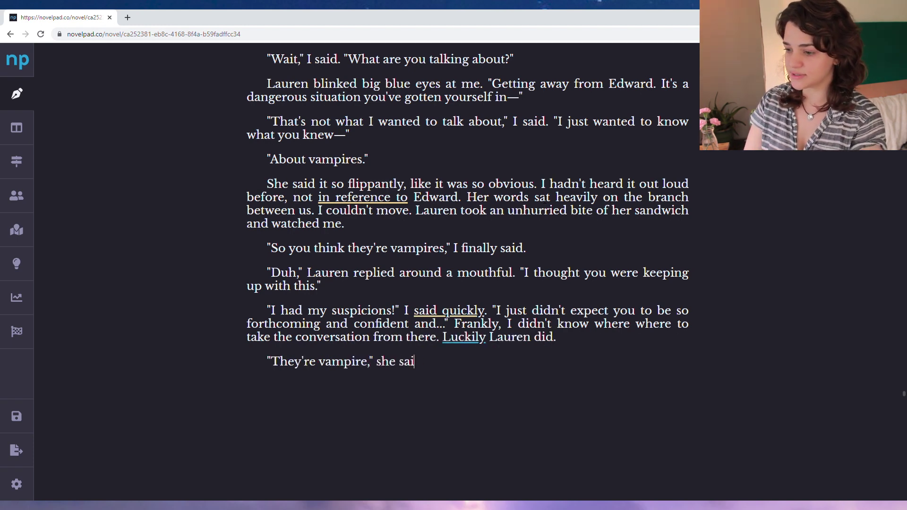
pyautogui.write('d confidently. "I')
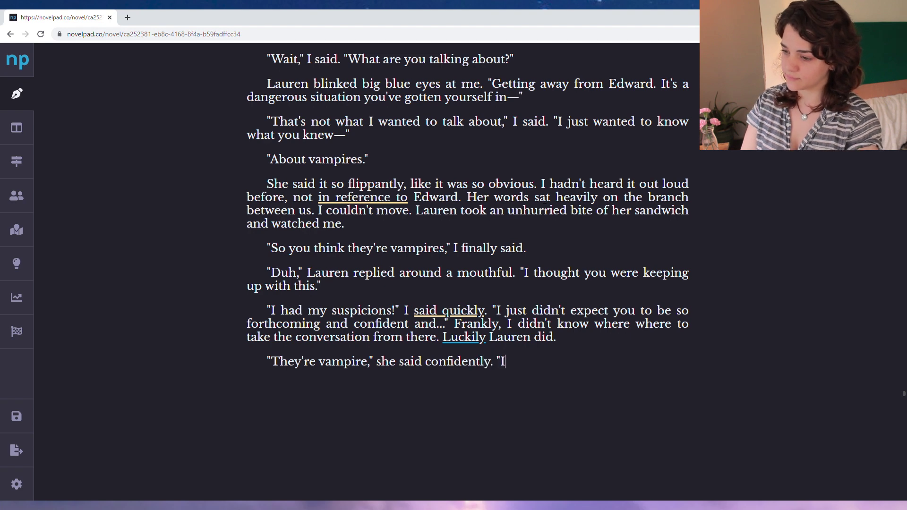
pyautogui.write("'ve been watching them f")
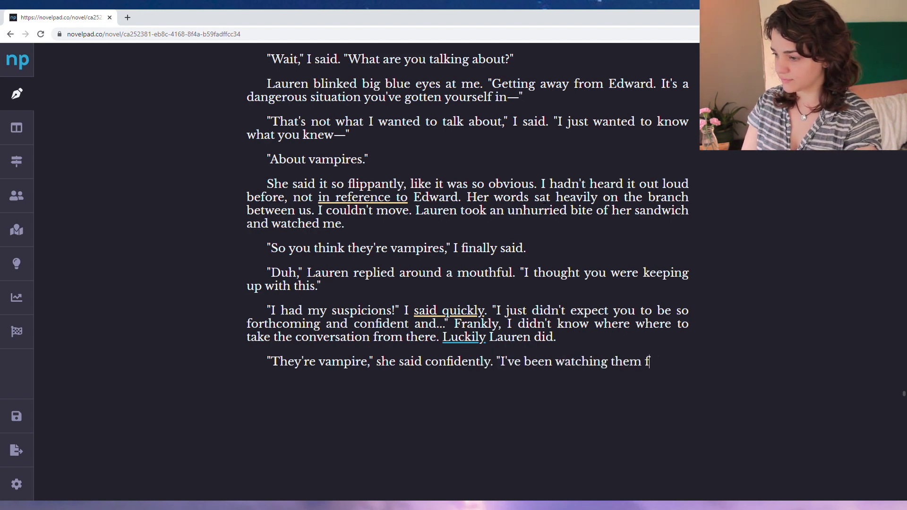
pyautogui.write('or years. I have a few ')
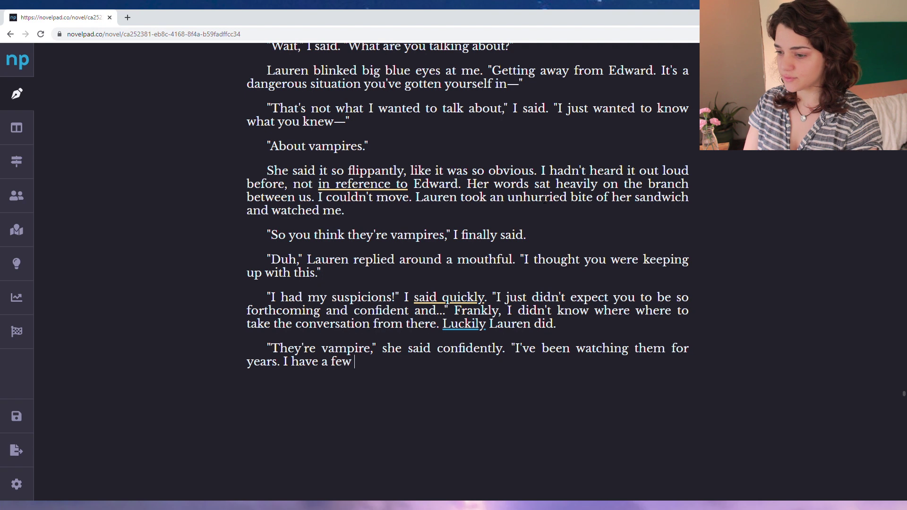
pyautogui.write('documents I can share ')
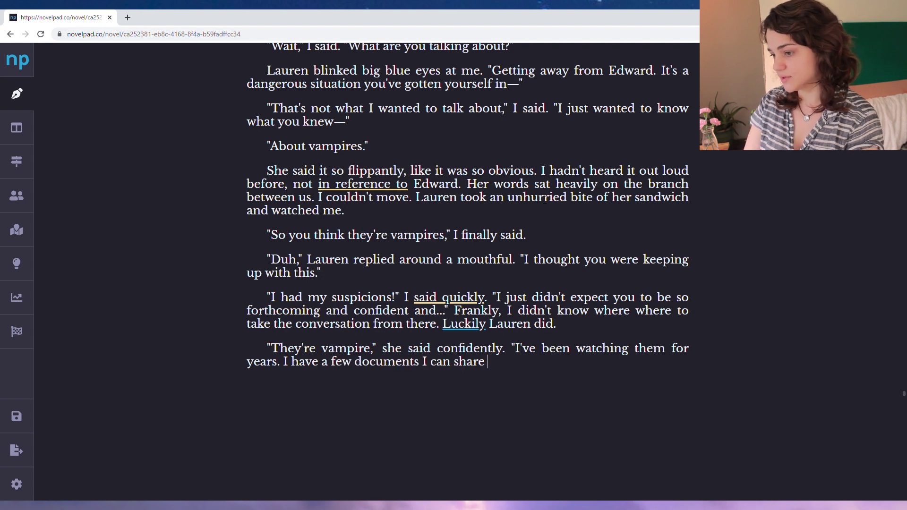
pyautogui.write('with you—research')
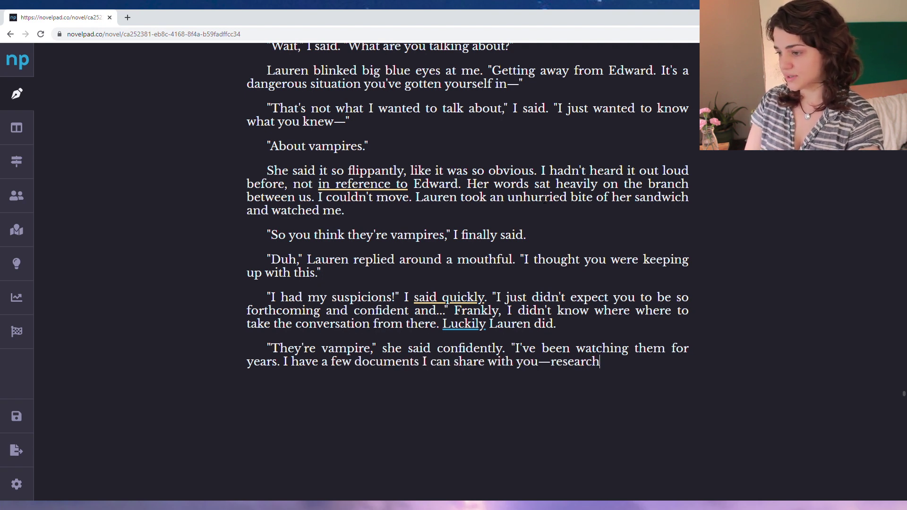
pyautogui.write(', and my own observ')
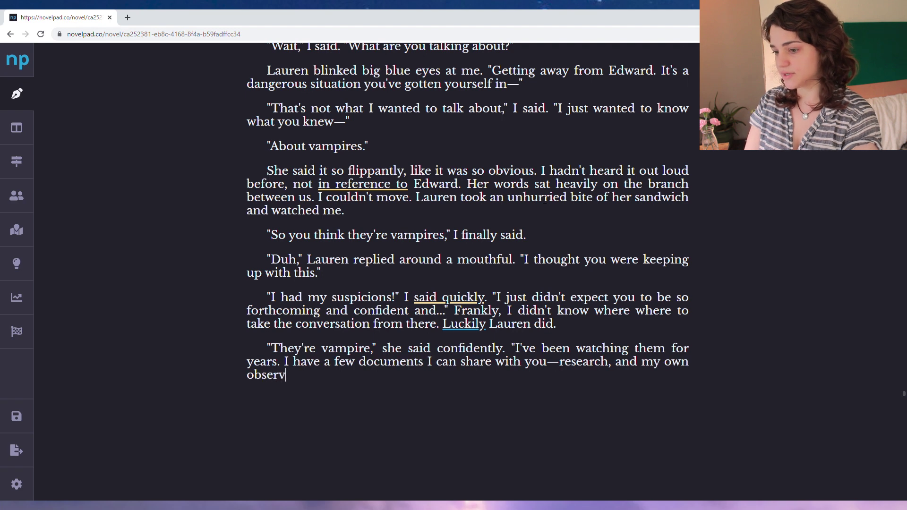
pyautogui.write('ations. But trust me w')
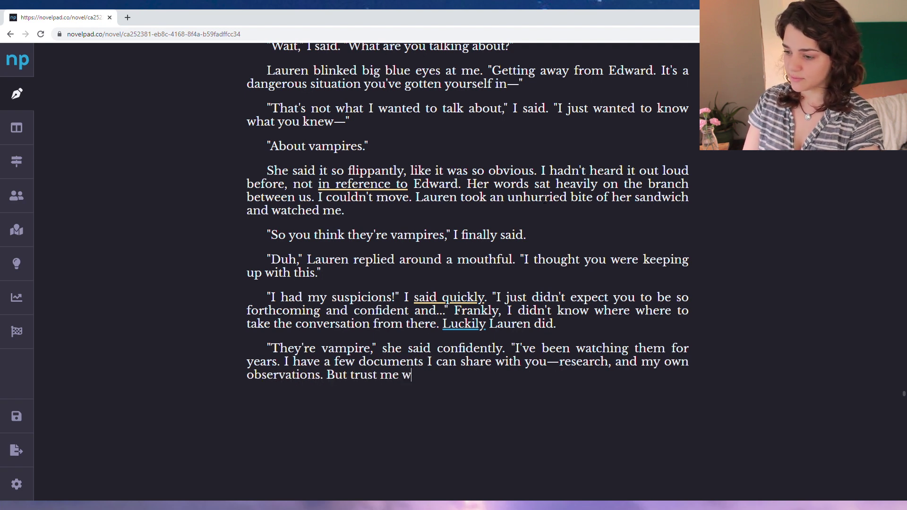
pyautogui.write('hen I say that')
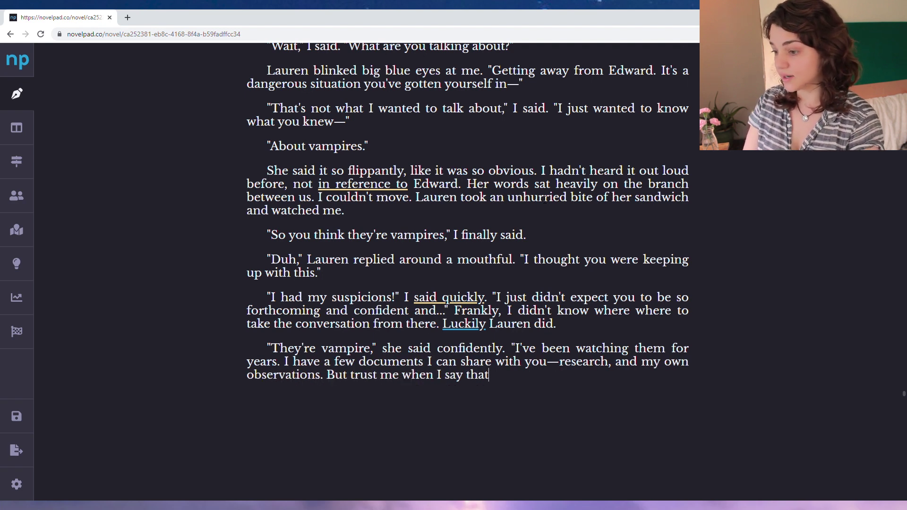
pyautogui.write(' I k')
pyautogui.press('BackSpace')
pyautogui.write('know what')
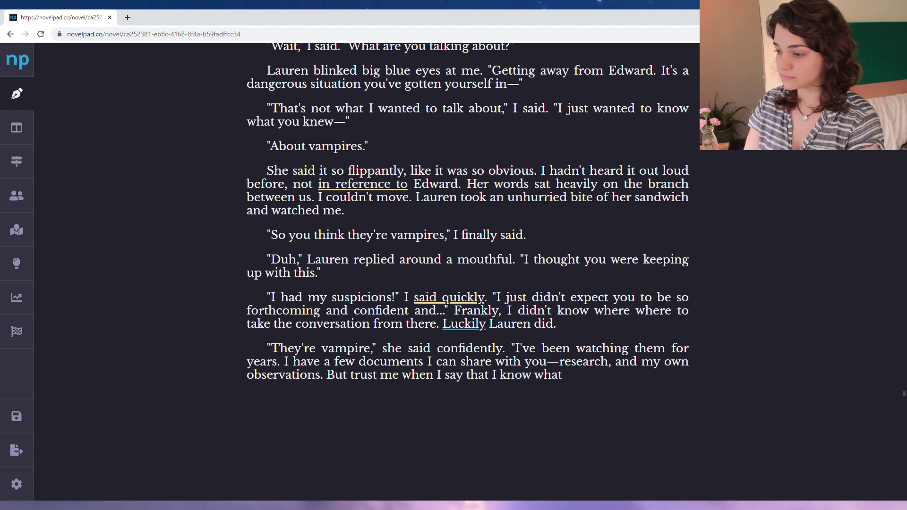
pyautogui.write(" I'm talking about. And you're not safe being th")
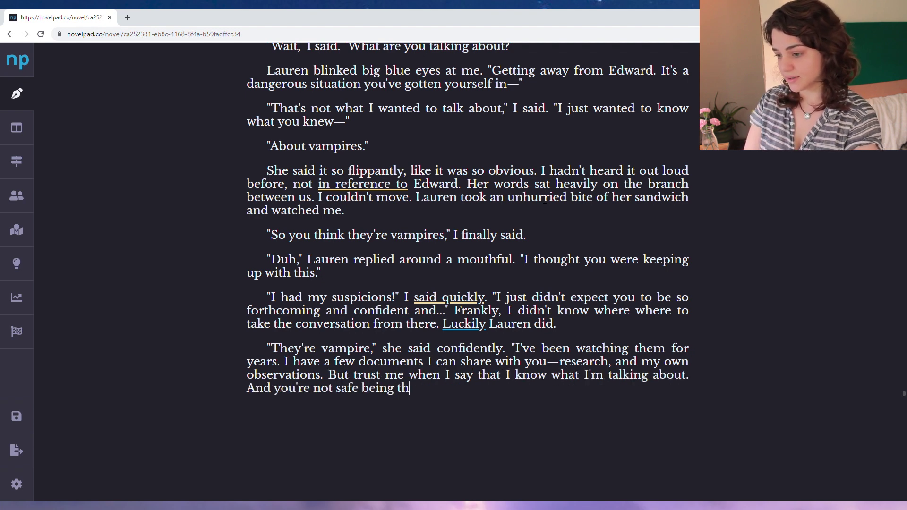
pyautogui.write('at close to them."')
# Add Bella's question about the alleged research, Lauren's repeated answer, and her pulling out a silver necklace
pyautogui.press('Return')
pyautogui.write('"How did y')
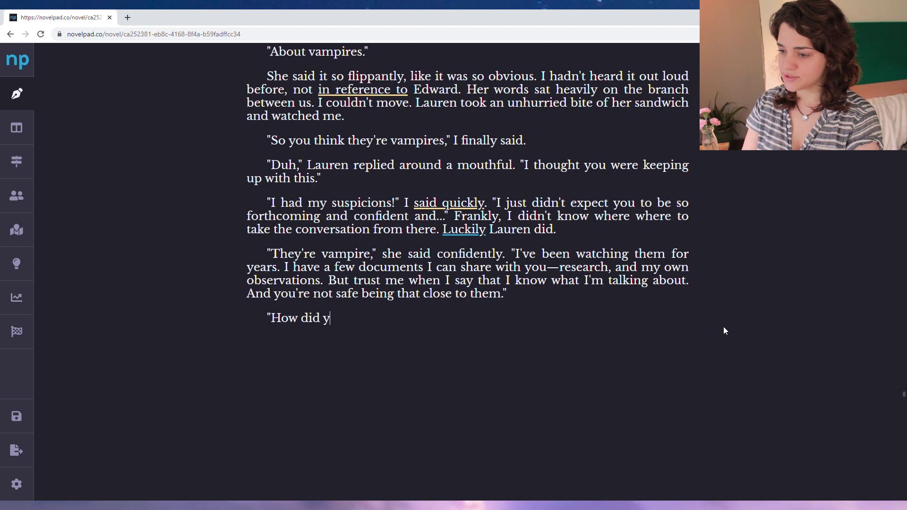
pyautogui.write('ou get all of this alle')
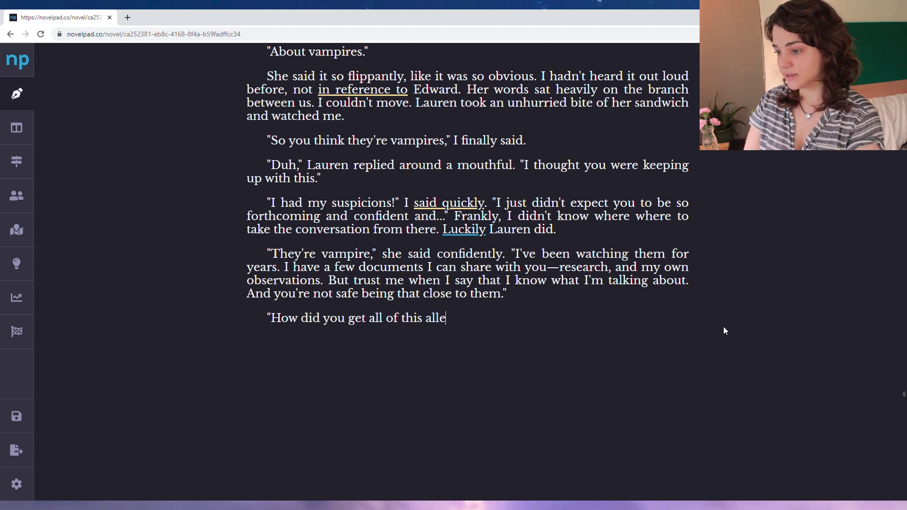
pyautogui.write('ged research without')
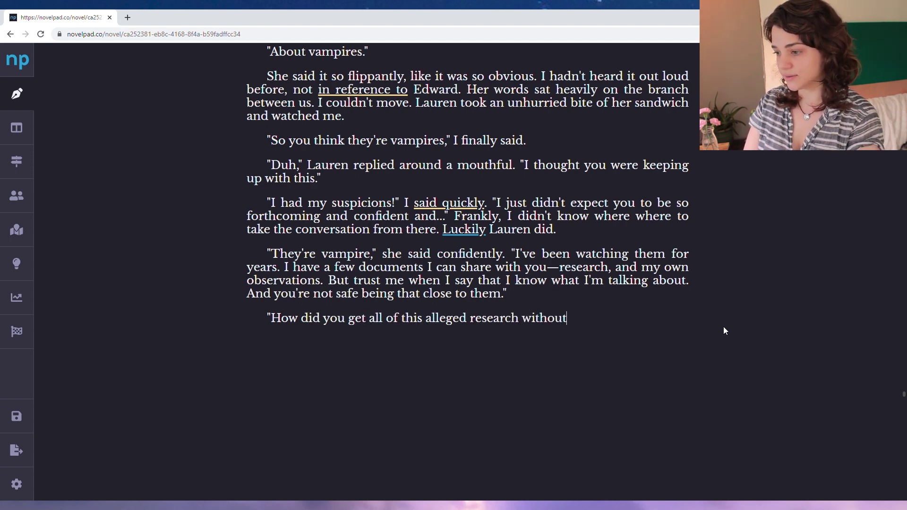
pyautogui.write(' getting close to them?" I asked.')
pyautogui.press('Return')
pyautogui.write('"I know what I\'m talking abo')
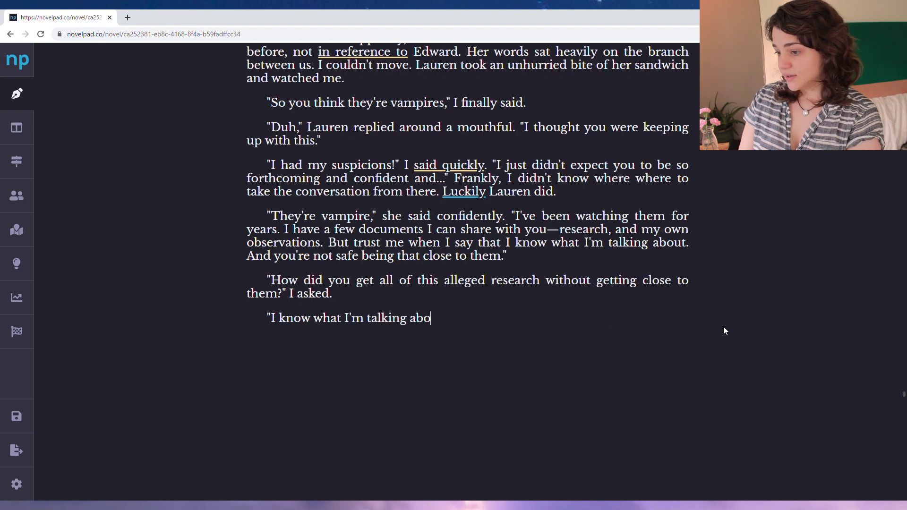
pyautogui.write('ut," she repeated.')
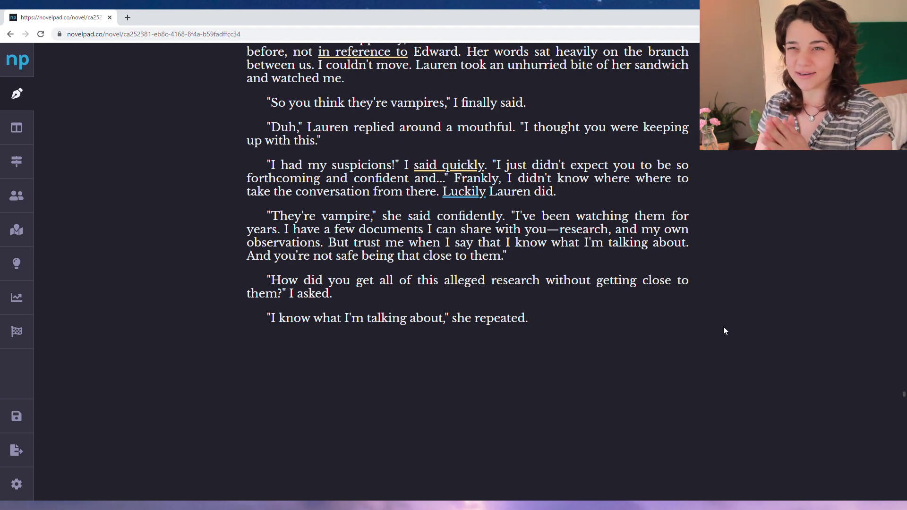
pyautogui.write('She pulled a neck')
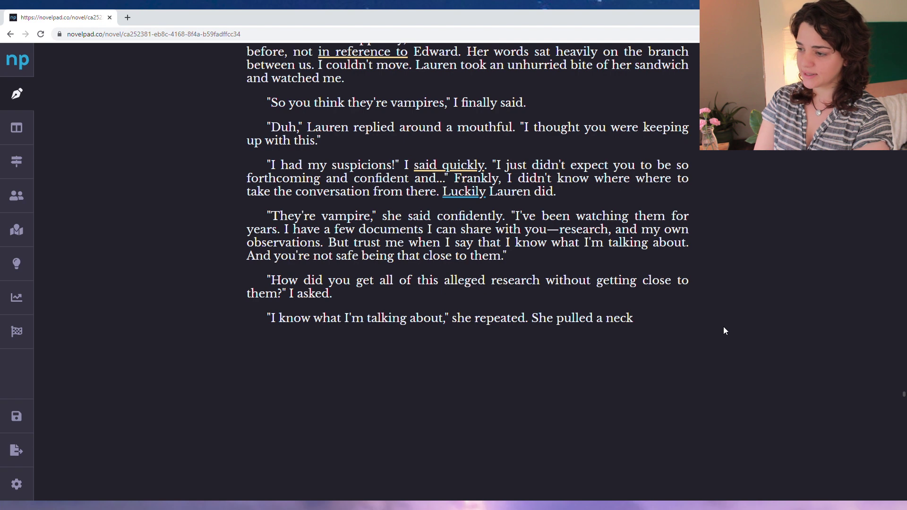
pyautogui.write('lace from')
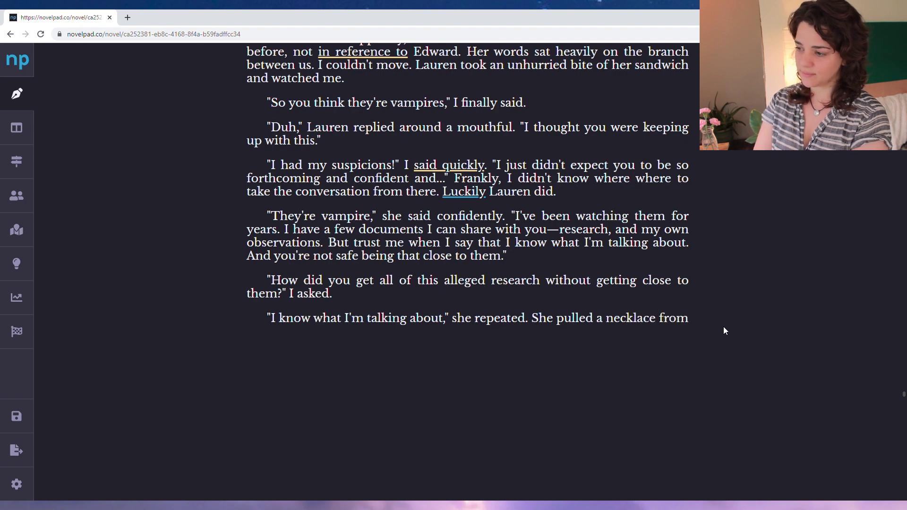
pyautogui.write(' beenath her shirt. It was ')
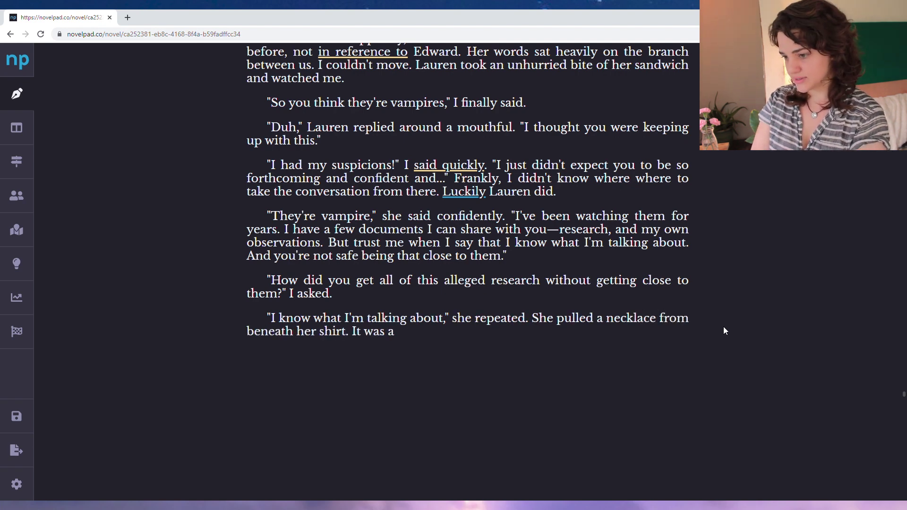
pyautogui.write('a bright silver c')
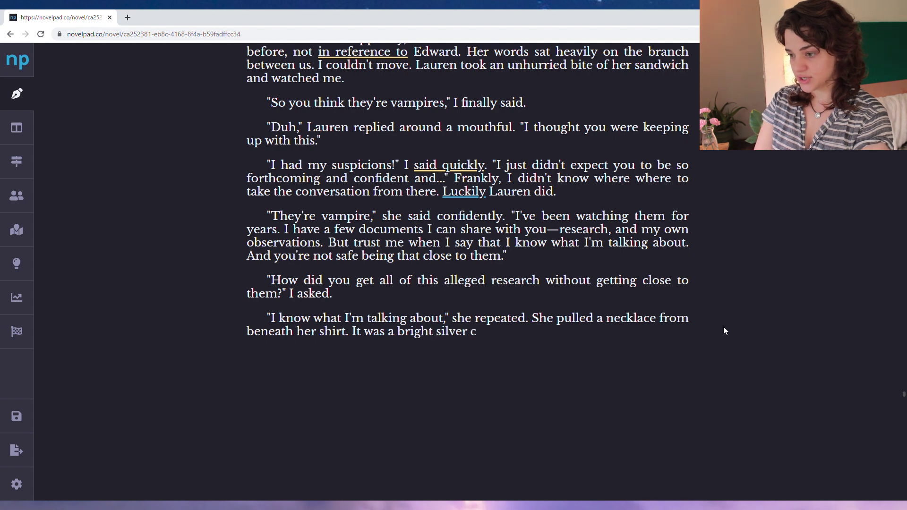
pyautogui.write('hain with a matchi')
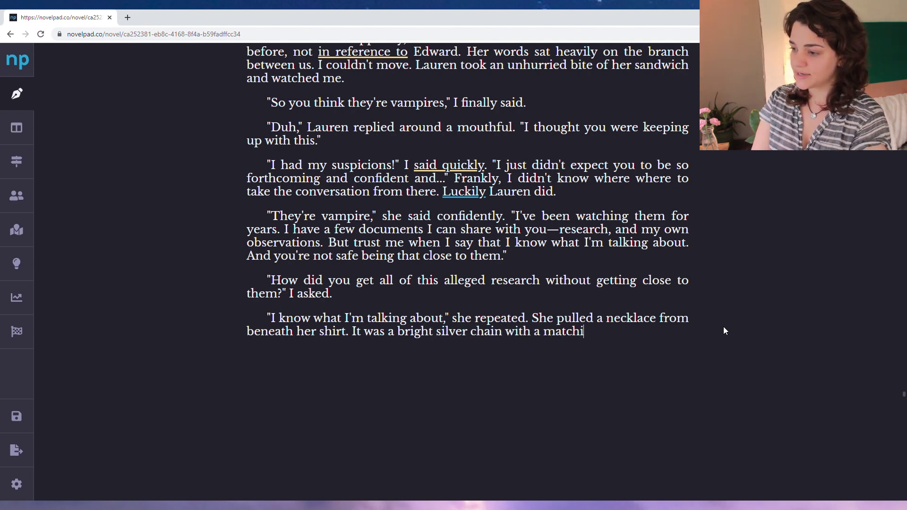
pyautogui.write('ng silver pendant. She s')
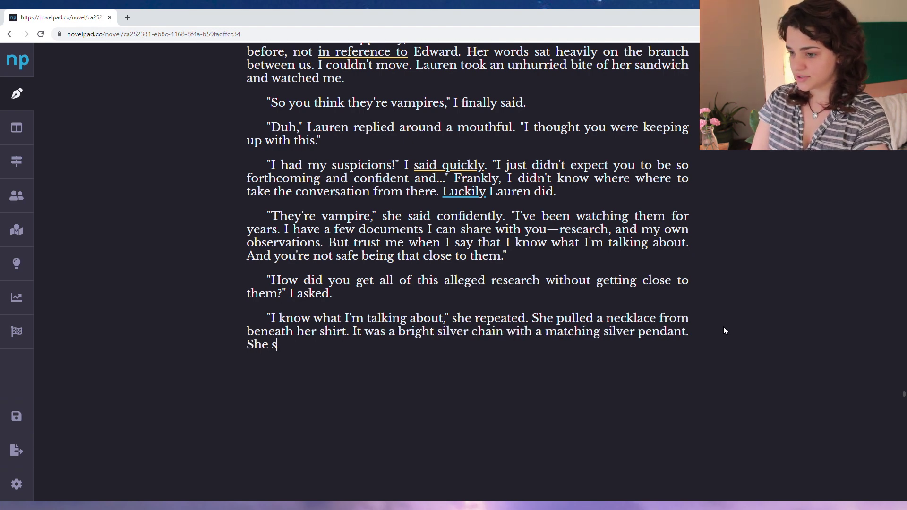
pyautogui.write('queezes and a co')
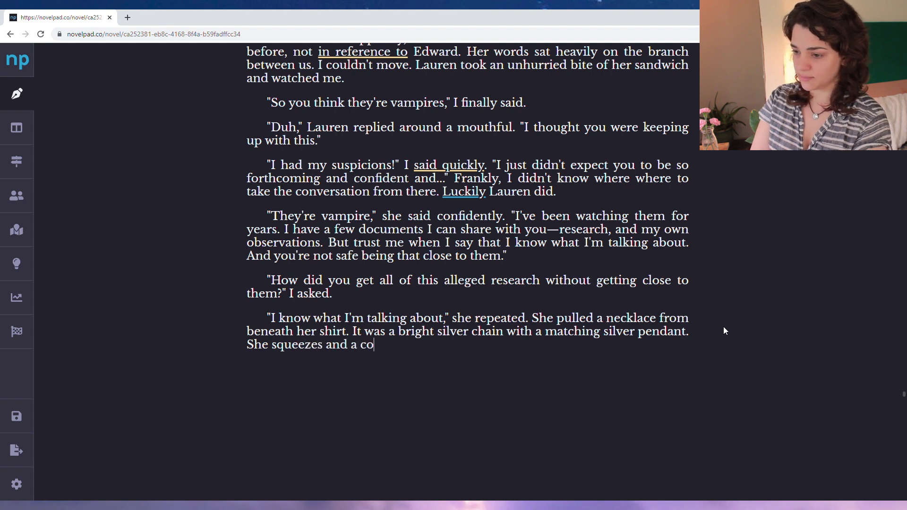
pyautogui.write('mpartment o')
# Fix "compartment" and write Bella leaning over to gaze into the pendant
pyautogui.press('BackSpace')
pyautogui.write('p')
pyautogui.write('ane')
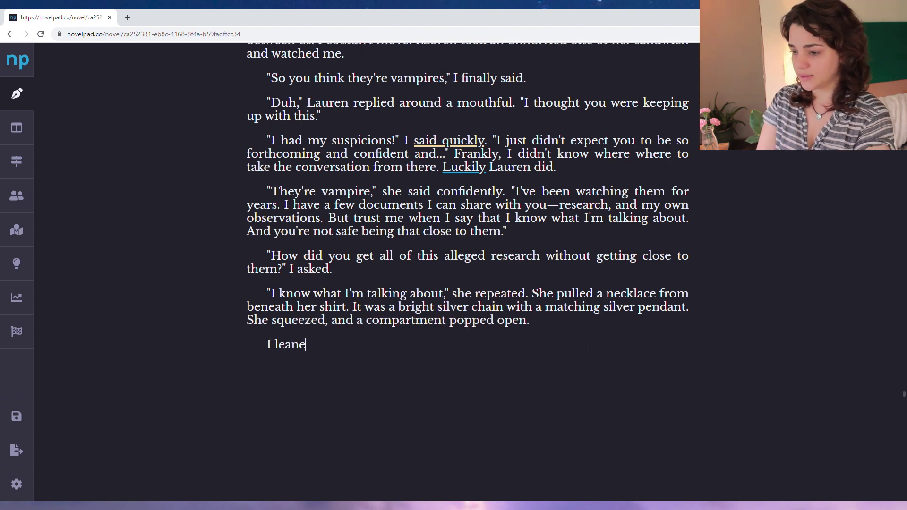
pyautogui.write('d over to')
pyautogui.write('gaze into it.')
# Add Lauren explaining the pendant holds herbs and flowers, offering to ask for another for Bella
pyautogui.press('Return')
pyautogui.write('"It\'s herbs," she said.')
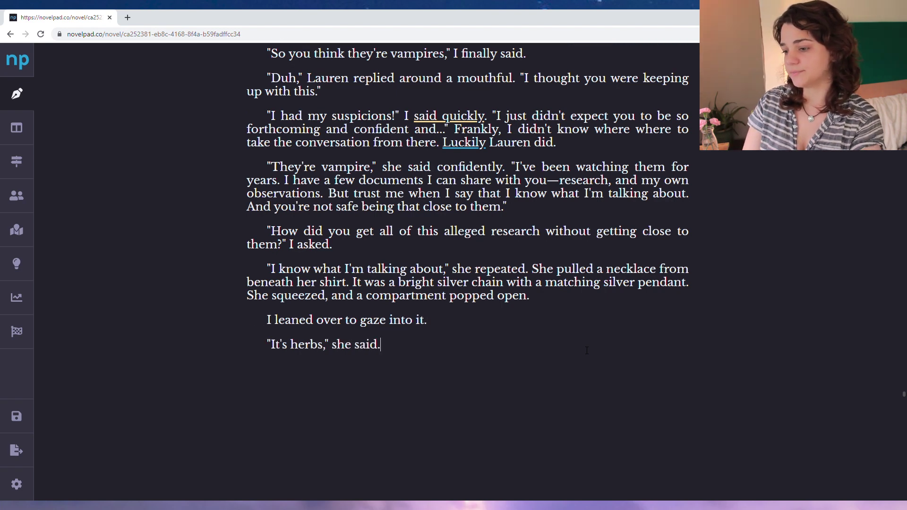
pyautogui.write(' "And a few flowers-')
pyautogui.write('I')
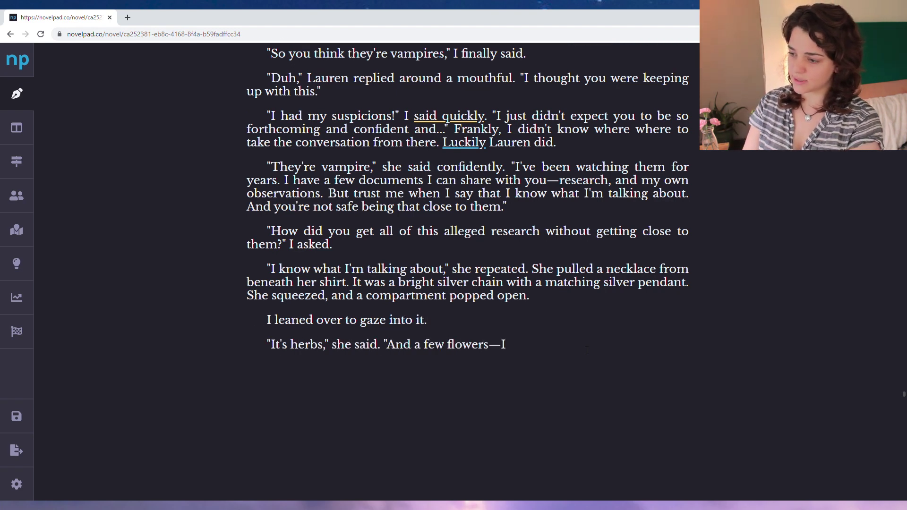
pyautogui.write(" honestly don't")
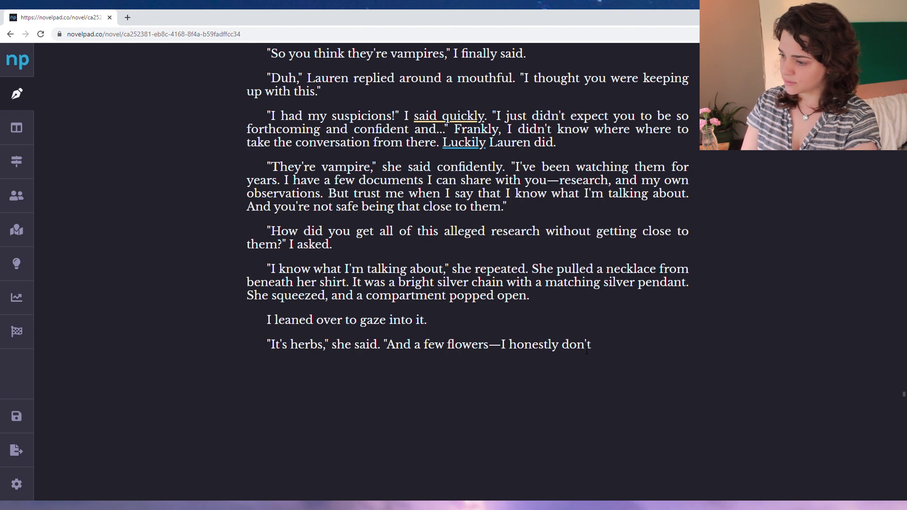
pyautogui.write(' remember all of them,')
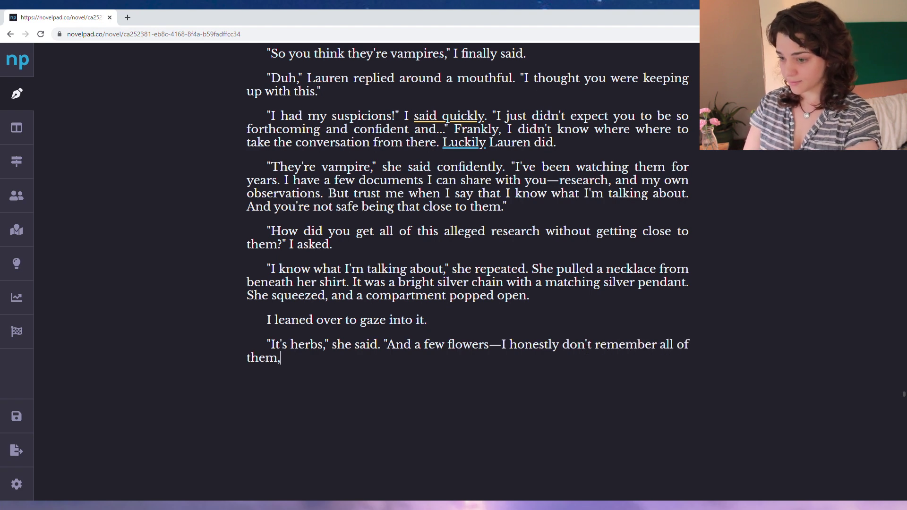
pyautogui.write(" but it's a mixture I got from one fo")
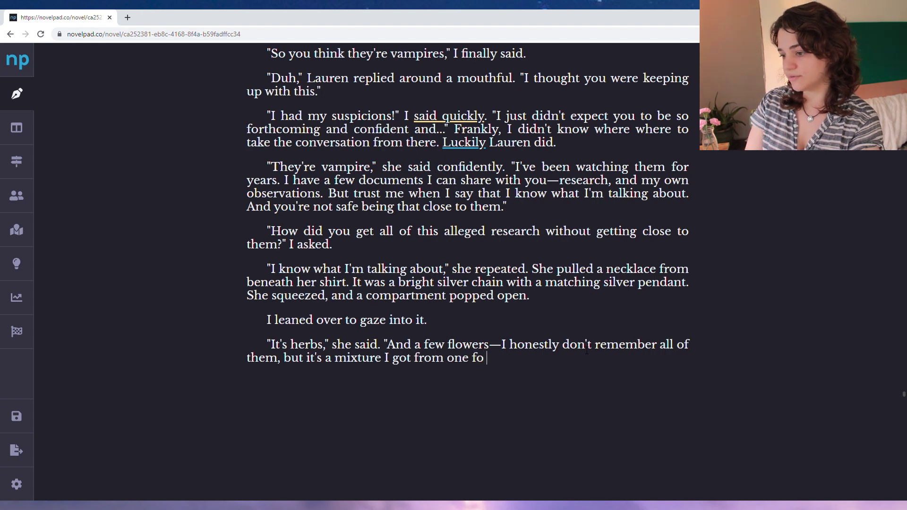
pyautogui.write("f the elders here. I'll")
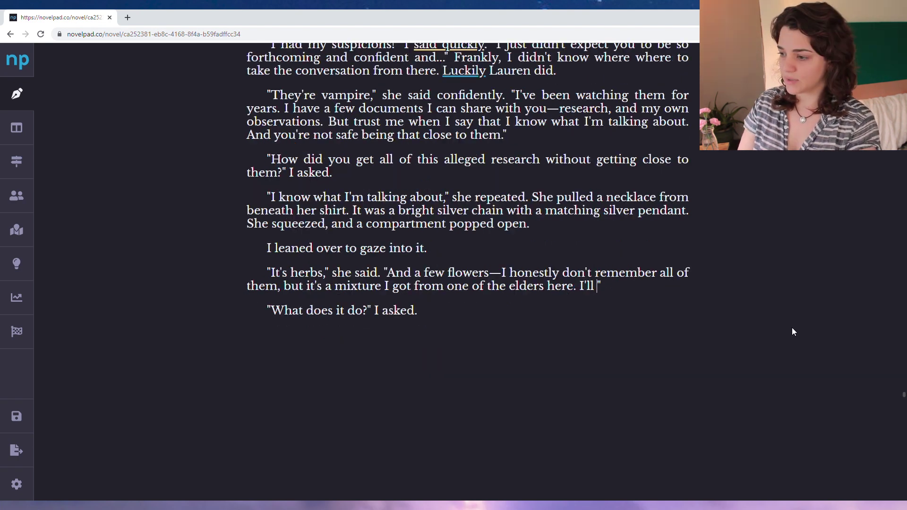
pyautogui.write('ask for another for you, i')
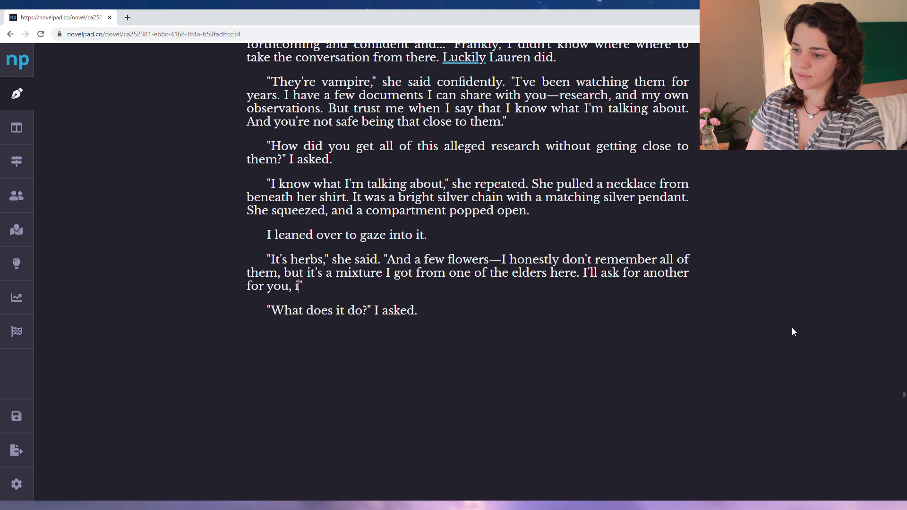
pyautogui.write("f you'd like.")
# Add Lauren calling the pendant a shield against Edward's mind reading and Bella's cut-off "He hasn't mentioned—"
pyautogui.hotkey('ctrl', 'End')
pyautogui.press('Return')
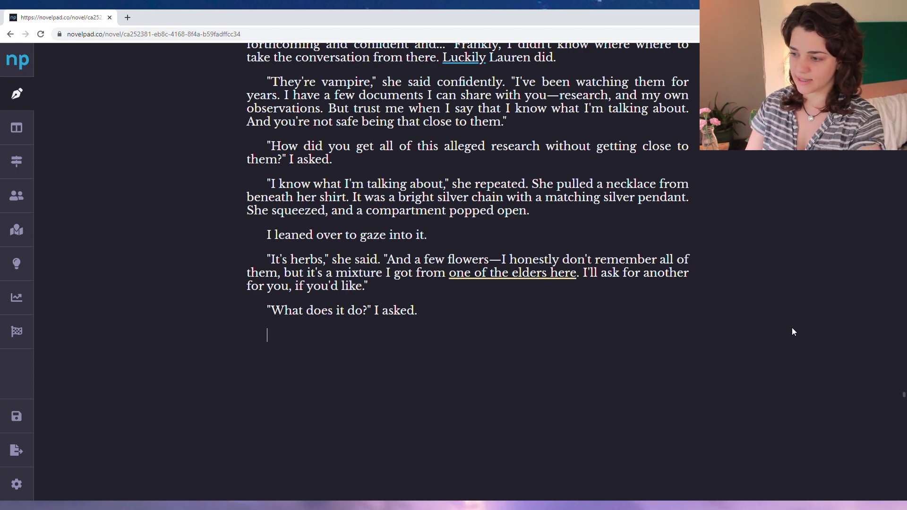
pyautogui.write('"It...it\'s a shield,"')
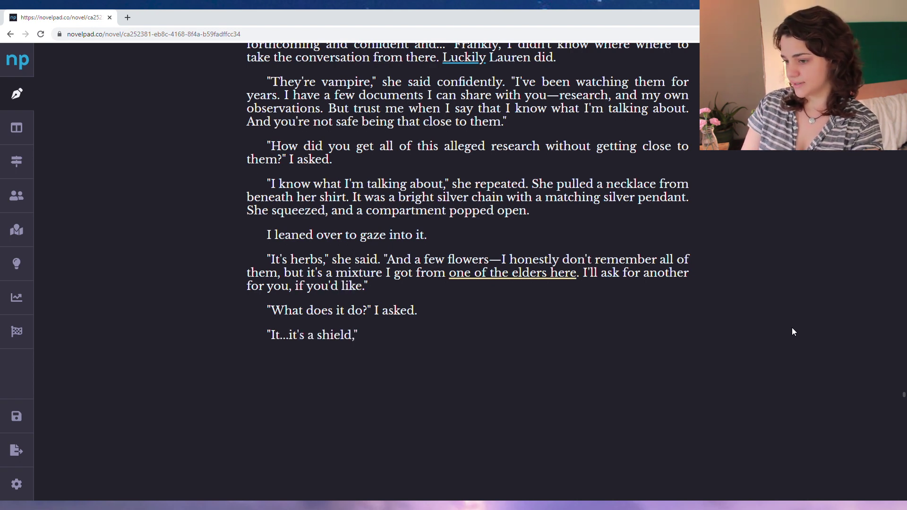
pyautogui.write(' she said. "It blocks their powe')
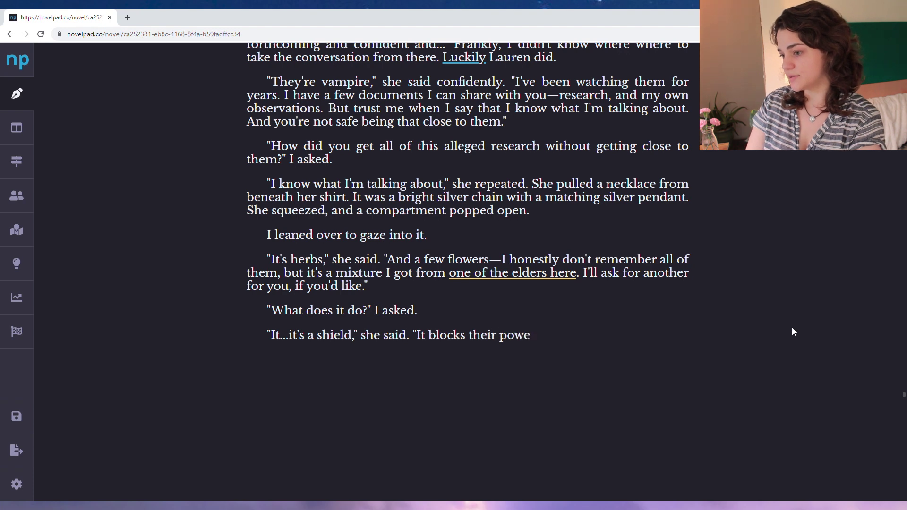
pyautogui.write("rs. Like, Edward can't read")
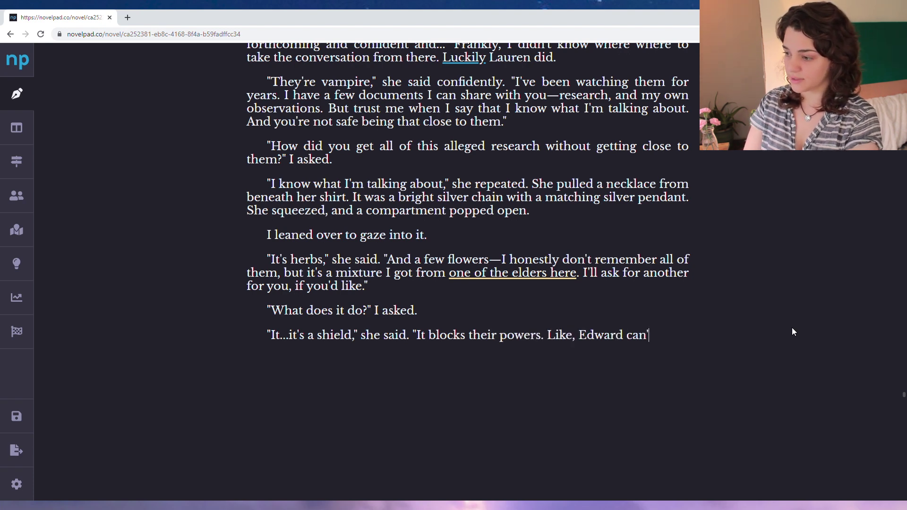
pyautogui.write(' my thoughts. I')
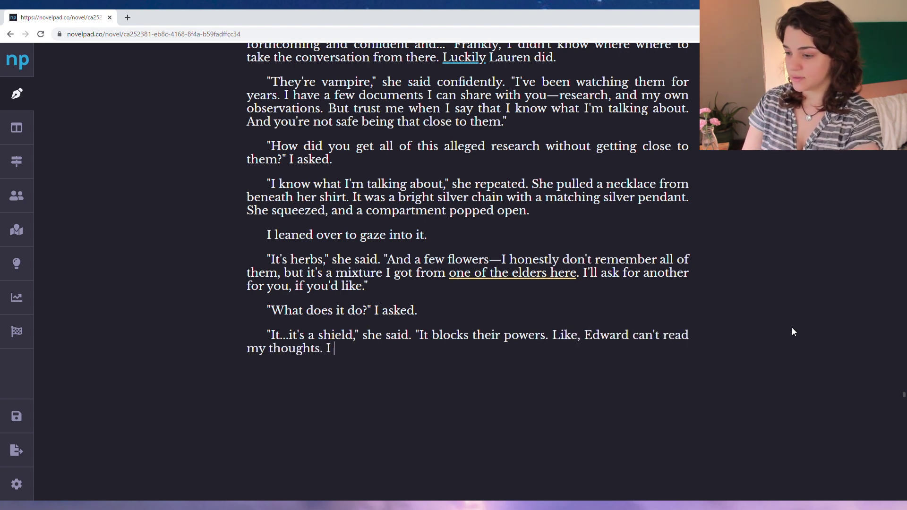
pyautogui.write(' try to stay away from')
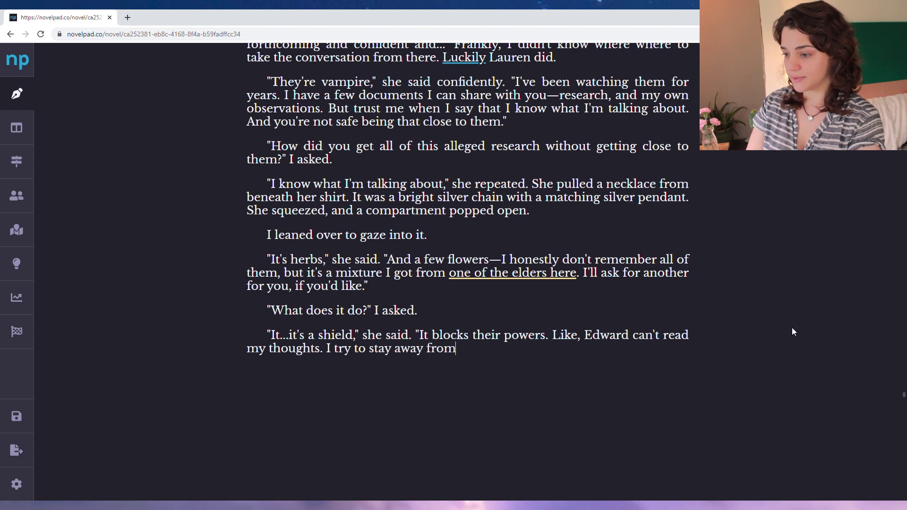
pyautogui.write(" him, so he won't try ")
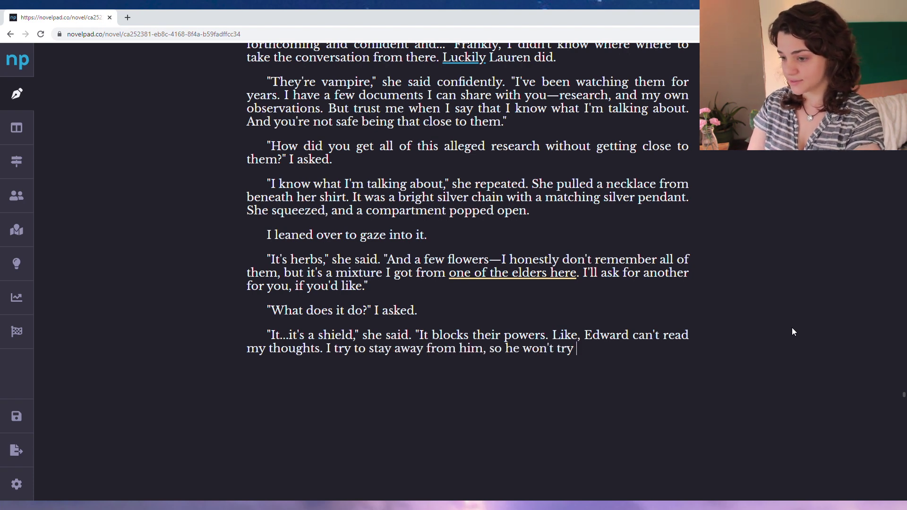
pyautogui.write('to read them. Because ')
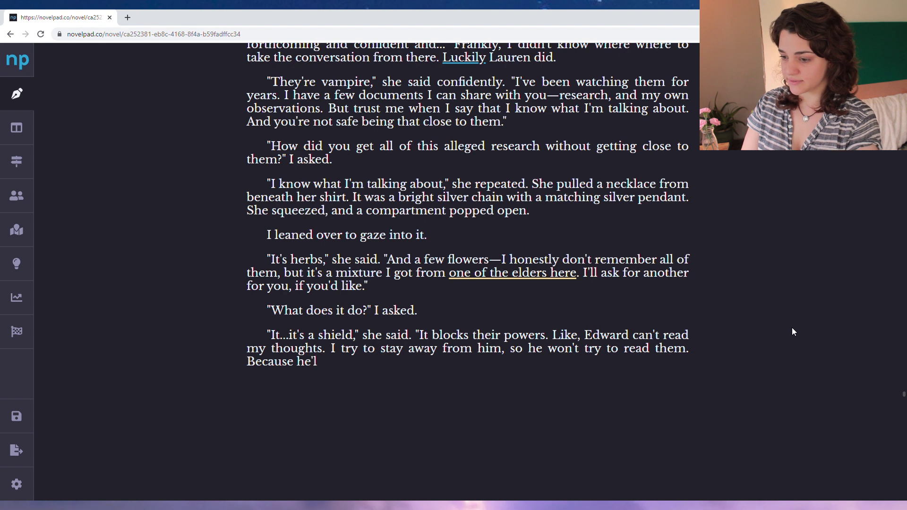
pyautogui.write("he'll notice if he can't. He pr")
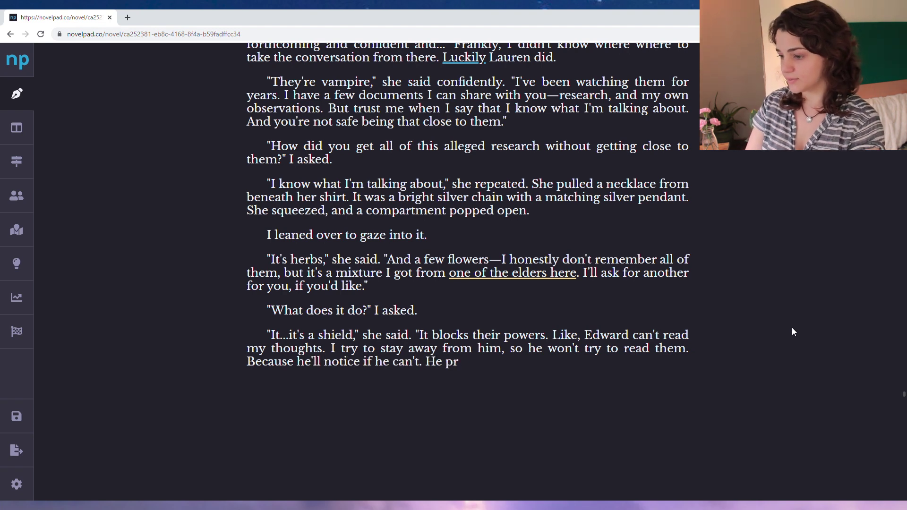
pyautogui.write('obably already has."')
pyautogui.press('Return')
pyautogui.write('"He hasn\'t mentioned—" I started')
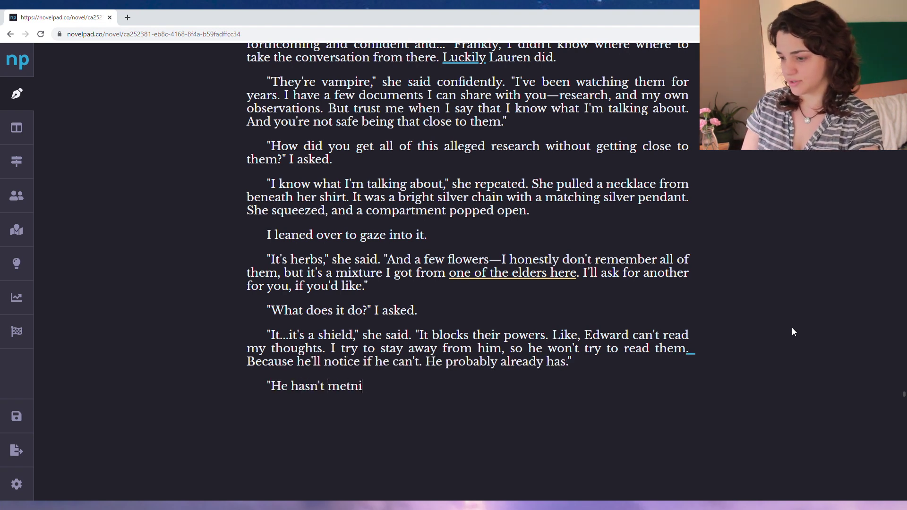
pyautogui.write(', but cut myself off.')
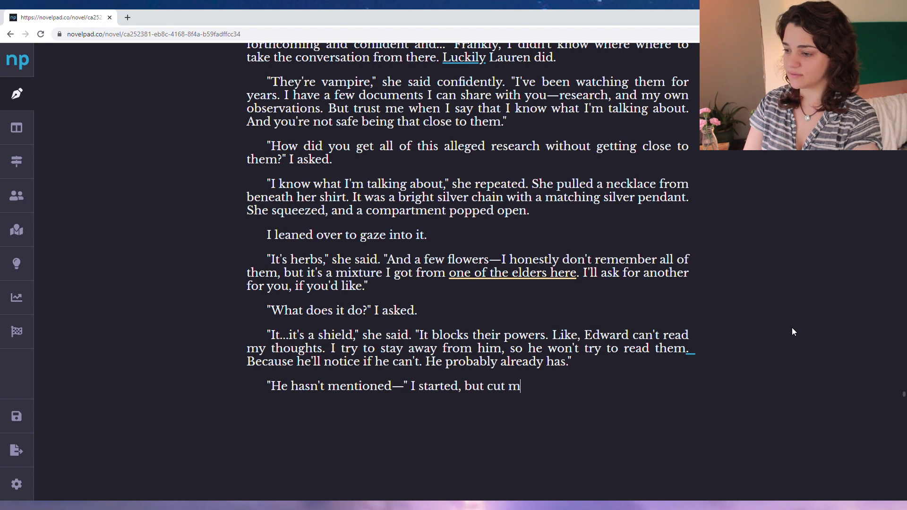
# Add Lauren's wide-eyed realization, Bella's "not in so many words—" hedge, and Lauren's earnest "Bella," opening
pyautogui.press('Return')
pyautogui.write("Lauren's eyes widen")
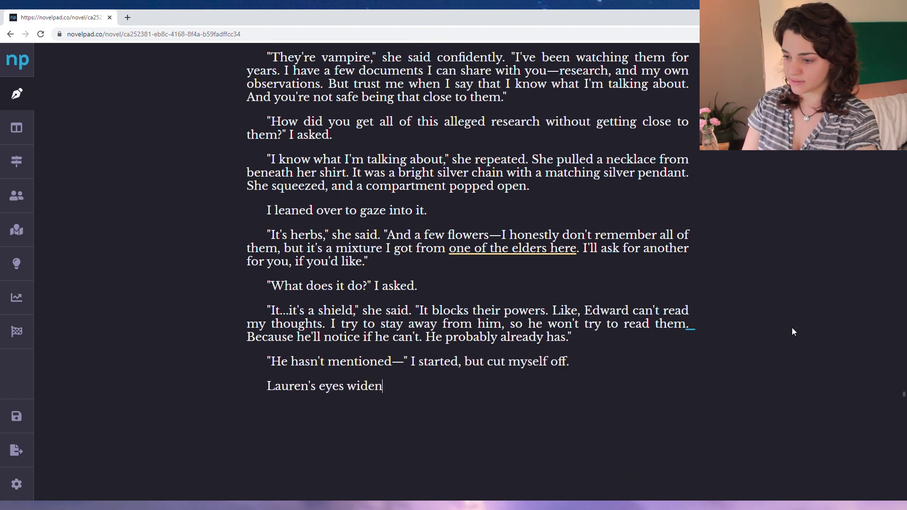
pyautogui.write('ed. "So you know he can. You two talk about it."')
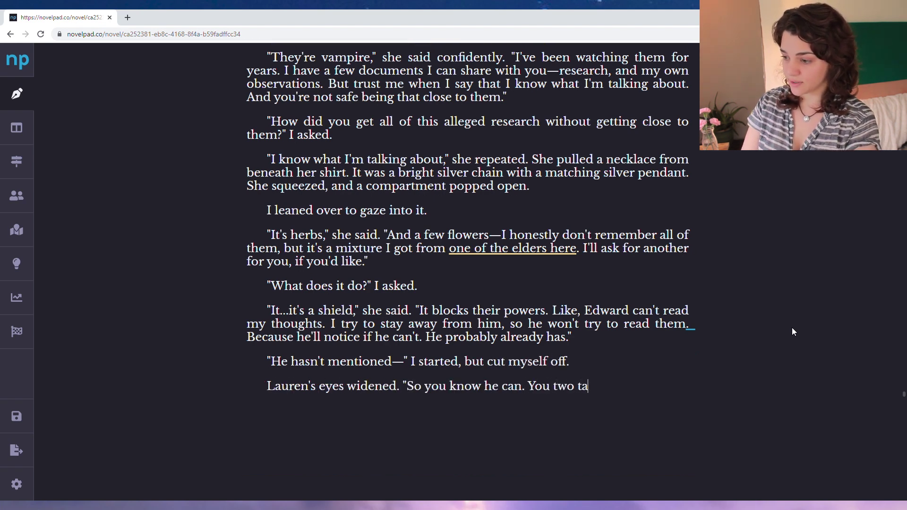
pyautogui.press('Return')
pyautogui.write('"I mean, not in')
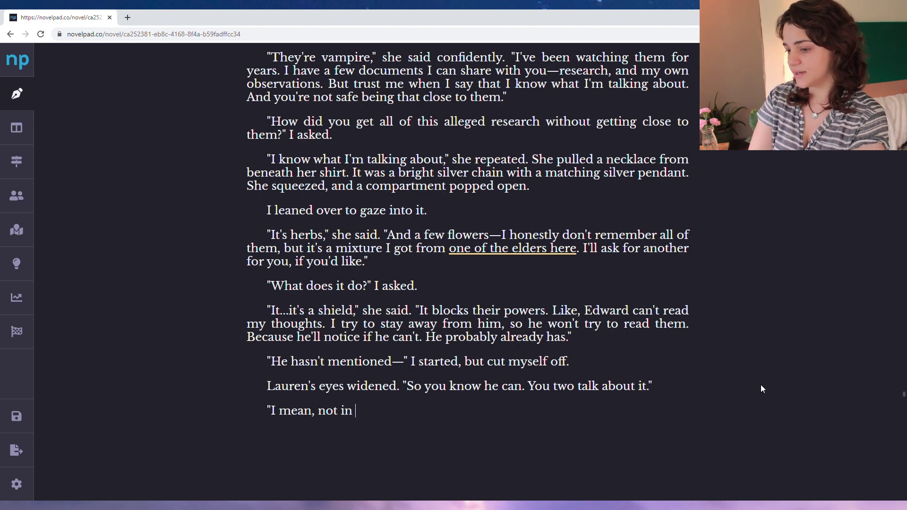
pyautogui.write(' so many words—"')
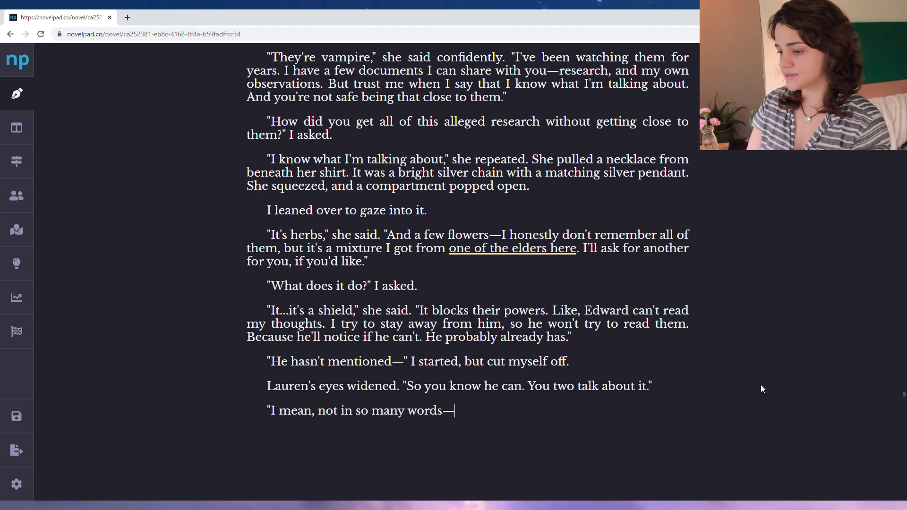
pyautogui.press('Return')
pyautogui.write('"Bella," she said e')
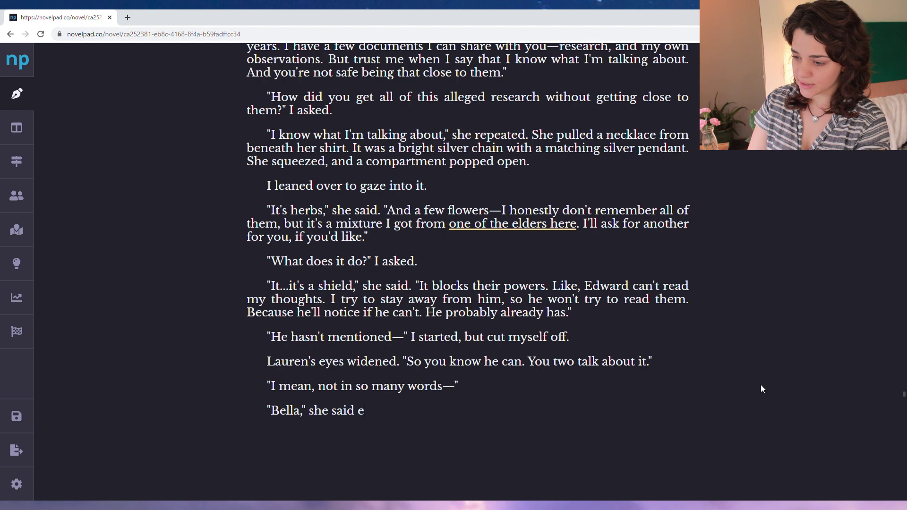
pyautogui.write('arnestly. She crumpled the empty sandwich wrapper atook both of my hands in hers.')
# Revise so Lauren tosses the wrapper in the bag and takes Bella's hands, warning of greater danger
pyautogui.press('Home')
pyautogui.write('a')
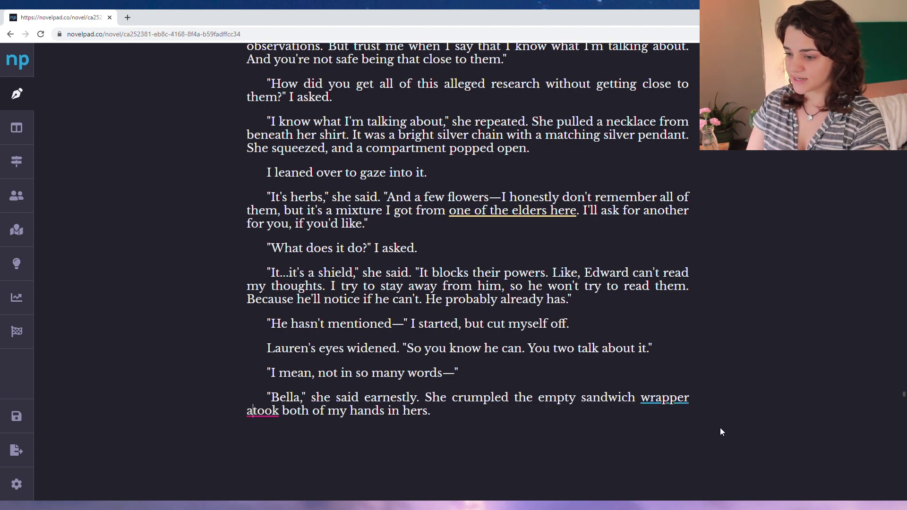
pyautogui.write('nd tossed it back in the bag t')
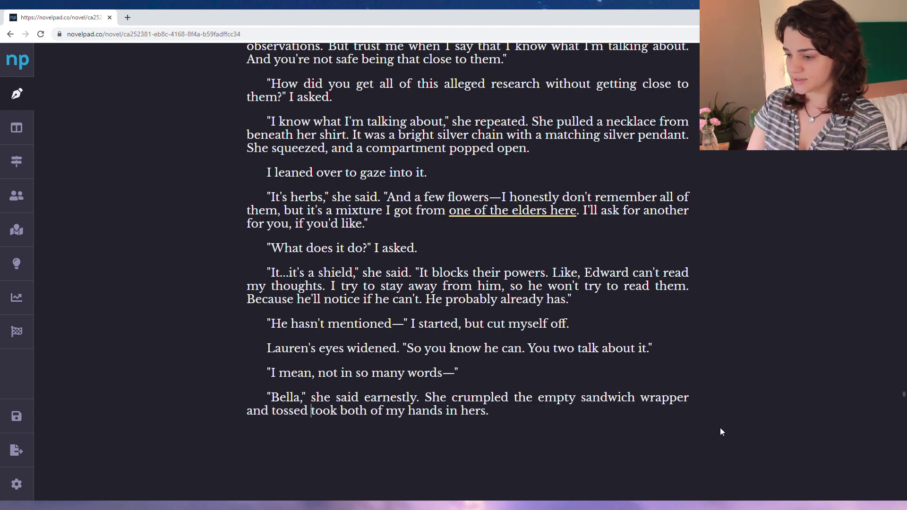
pyautogui.write('o take')
pyautogui.hotkey('ctrl', 'Delete')
pyautogui.hotkey('ctrl', 'Left')
pyautogui.hotkey('ctrl', 'Left')
pyautogui.write('back in the bag')
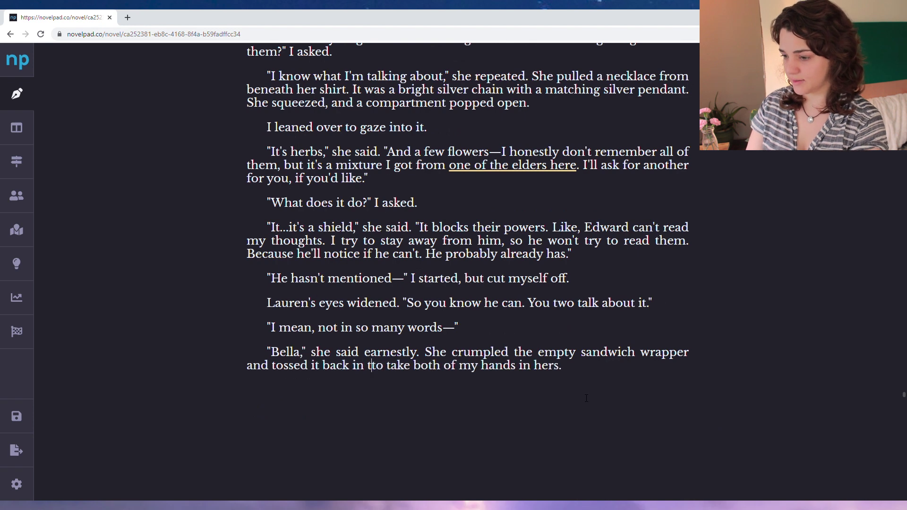
pyautogui.hotkey('ctrl', 'BackSpace')
pyautogui.hotkey('ctrl', 'BackSpace')
pyautogui.hotkey('ctrl', 'BackSpace')
pyautogui.write('. "If he\'s')
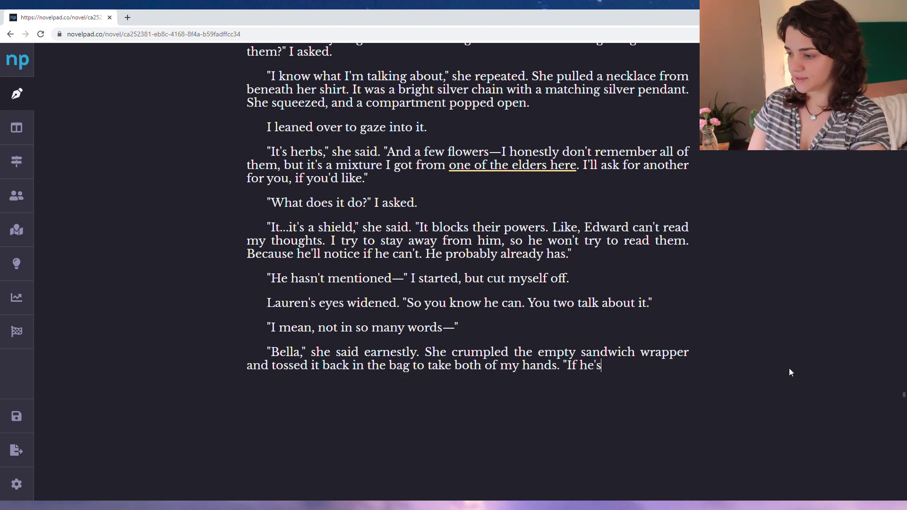
pyautogui.write(' sharing this kidn of i')
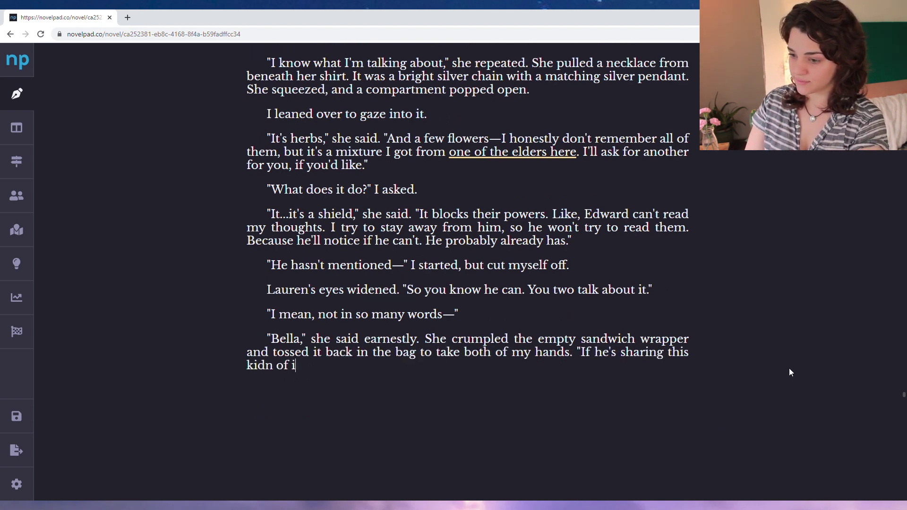
pyautogui.press('BackSpace')
pyautogui.press('BackSpace')
pyautogui.press('BackSpace')
pyautogui.press('BackSpace')
pyautogui.press('BackSpace')
pyautogui.press('BackSpace')
pyautogui.press('BackSpace')
pyautogui.write("nd of information with you, you'r")
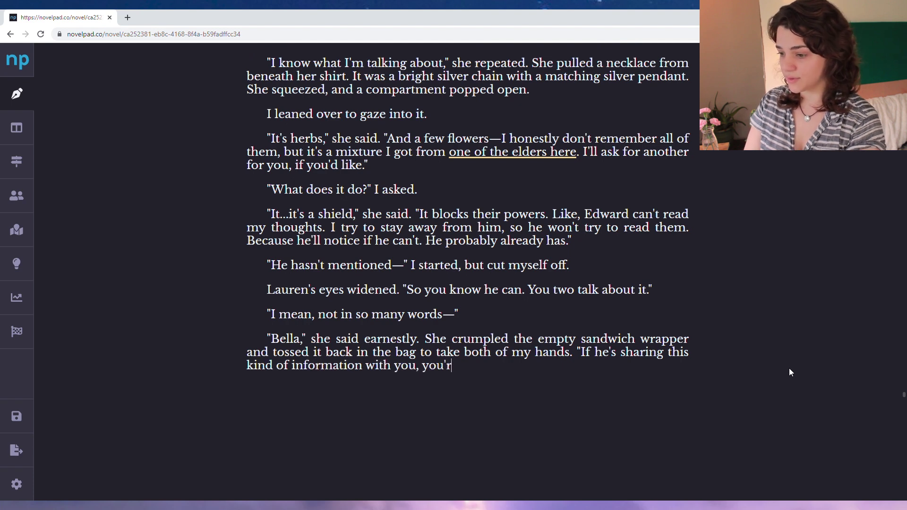
pyautogui.write('e in greater danger than')
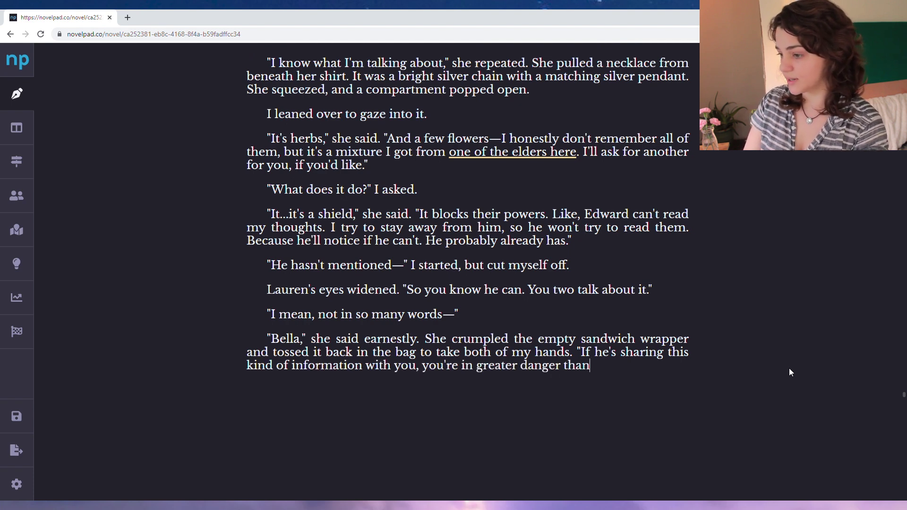
pyautogui.write(" I thought. He's going to ki")
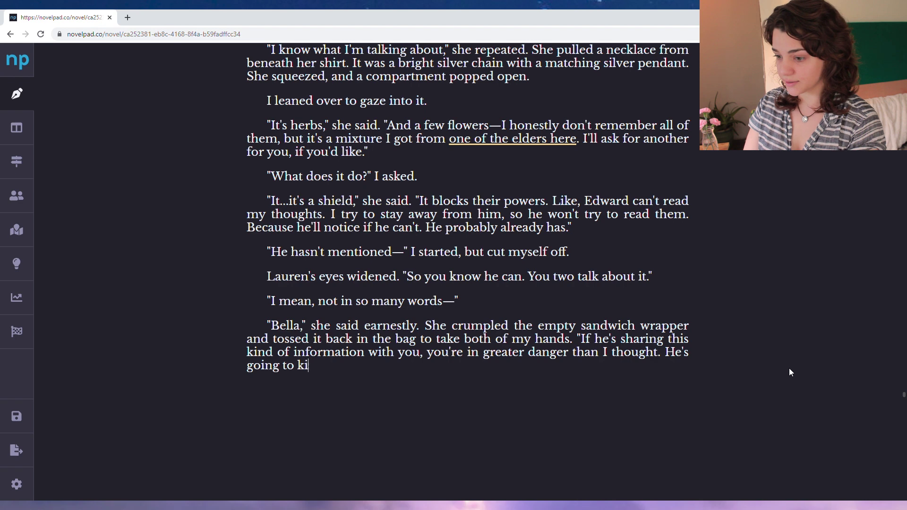